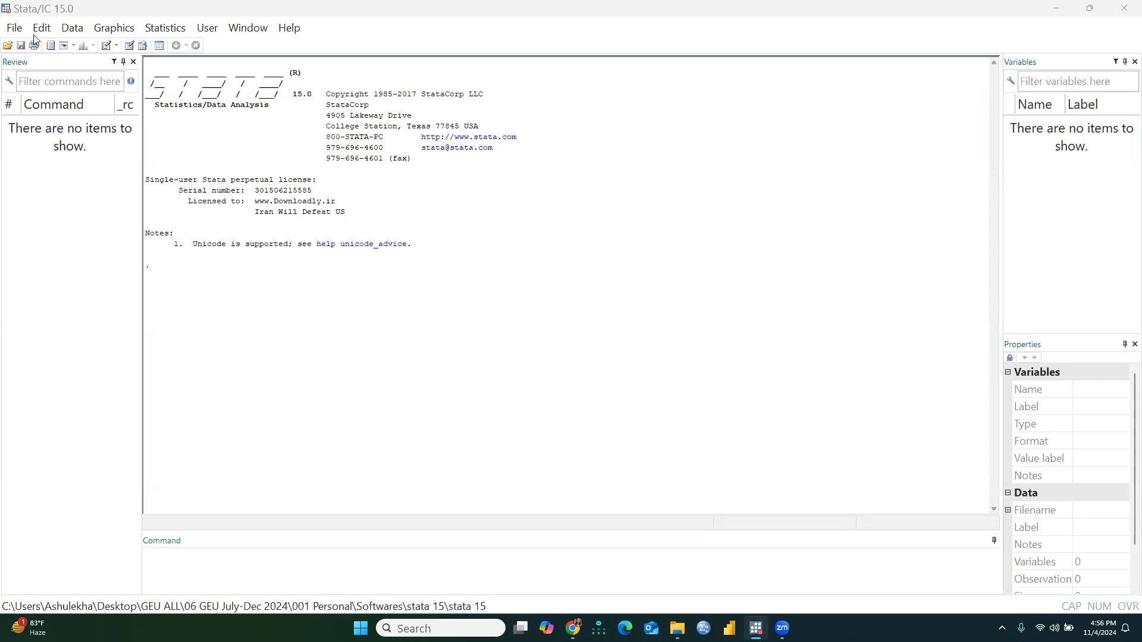
# Step: Open EV.dta from the Structural Equation Modeling folder, loading 15 variables and 371 observations
pyautogui.click(11, 33)
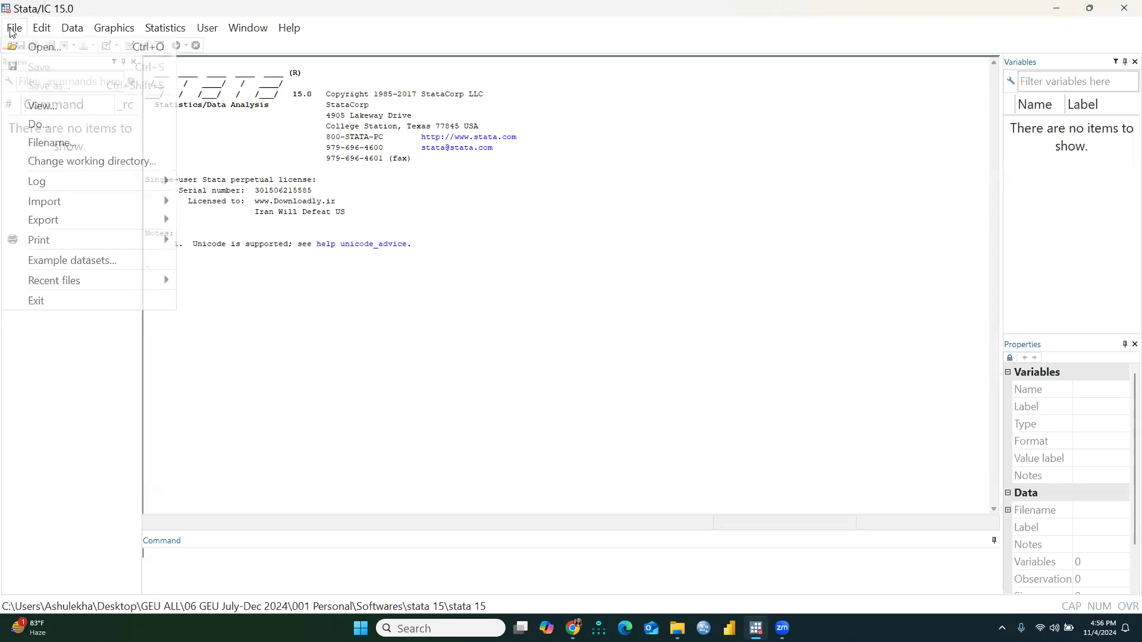
pyautogui.click(51, 48)
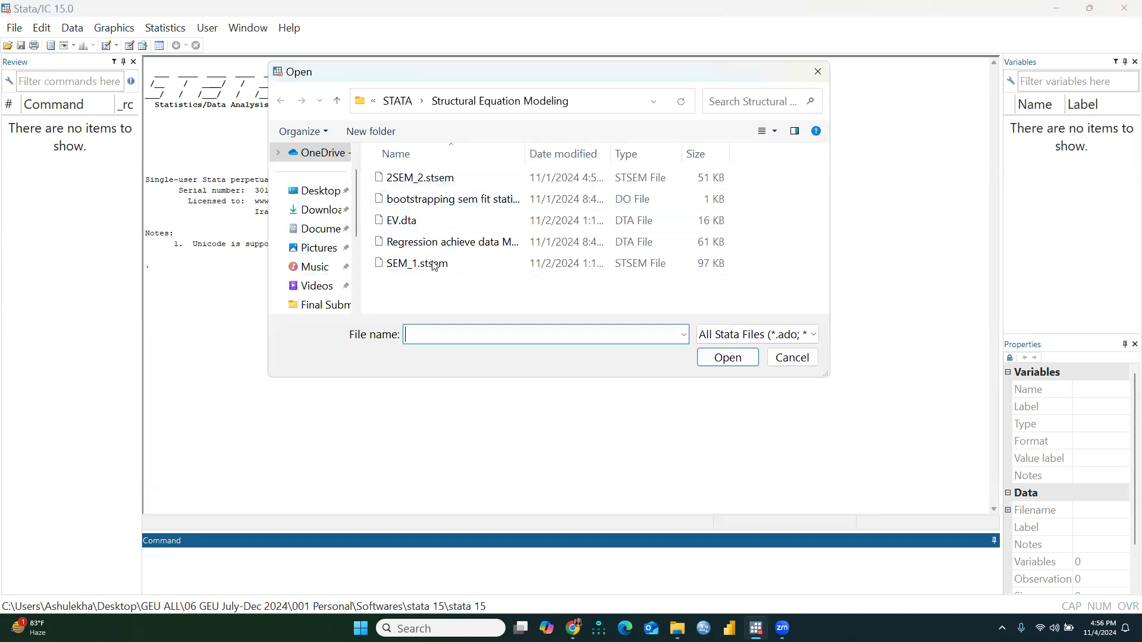
pyautogui.click(408, 223)
pyautogui.click(727, 358)
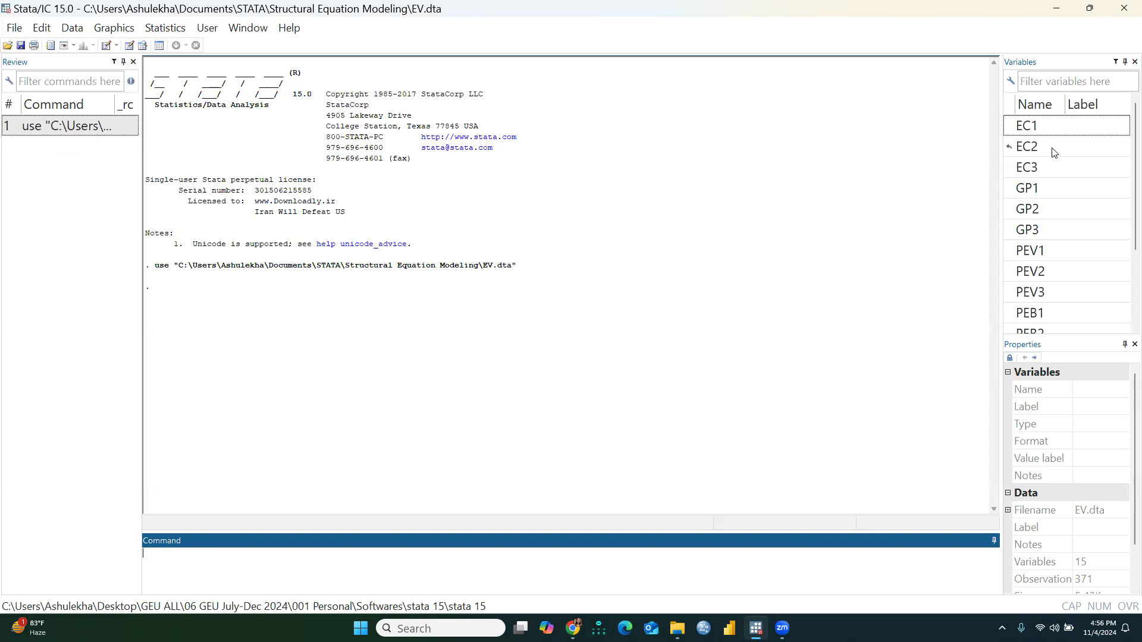
pyautogui.scroll(-2, 1086, 249)
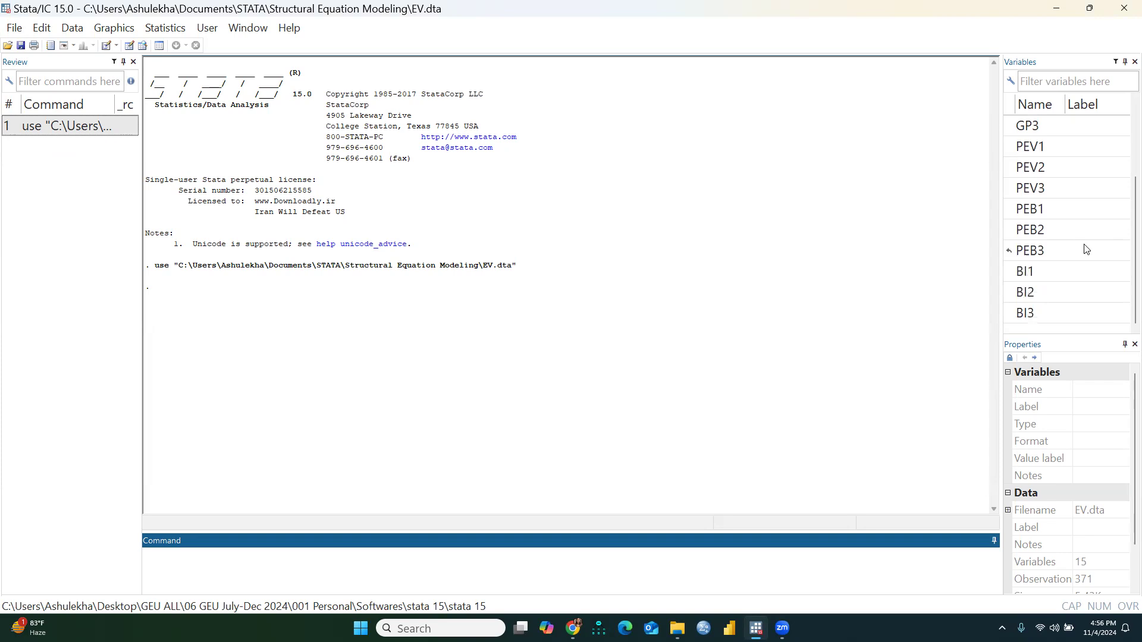
pyautogui.scroll(2, 1086, 250)
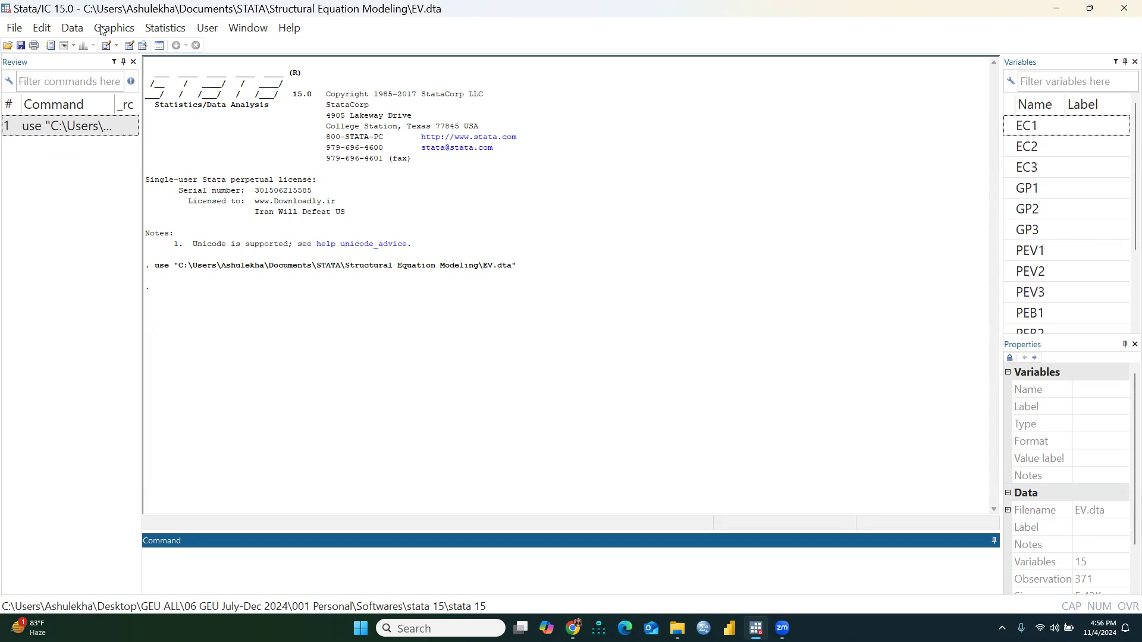
# Step: Launch the SEM Builder from Statistics > SEM > Model building and estimation, showing an empty SEM_1 canvas
pyautogui.click(165, 28)
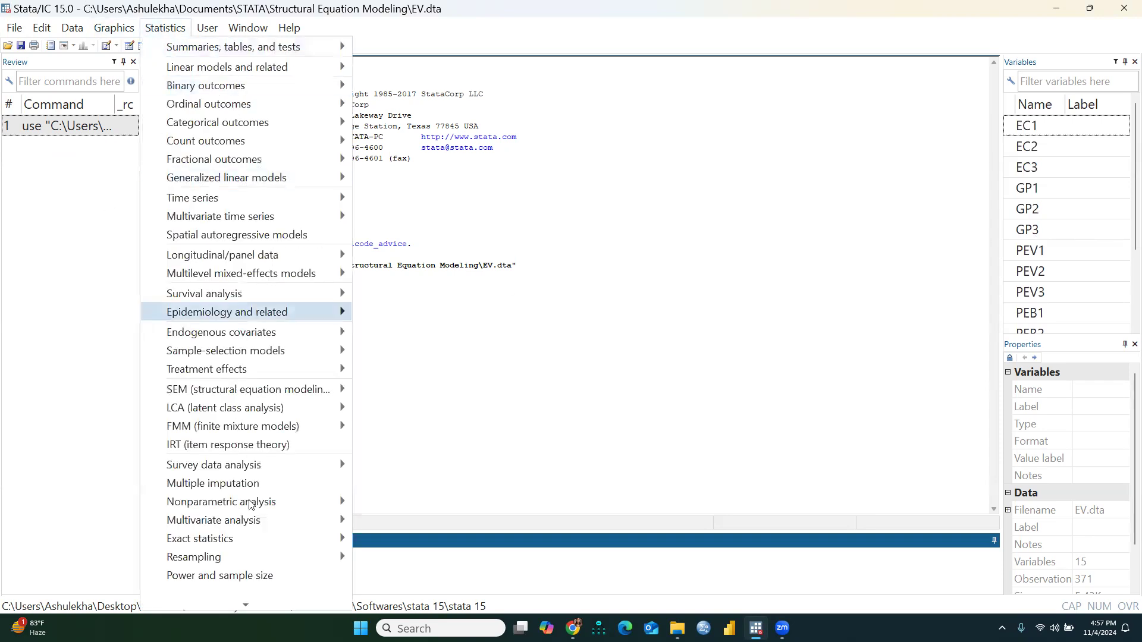
pyautogui.click(153, 31)
pyautogui.click(156, 30)
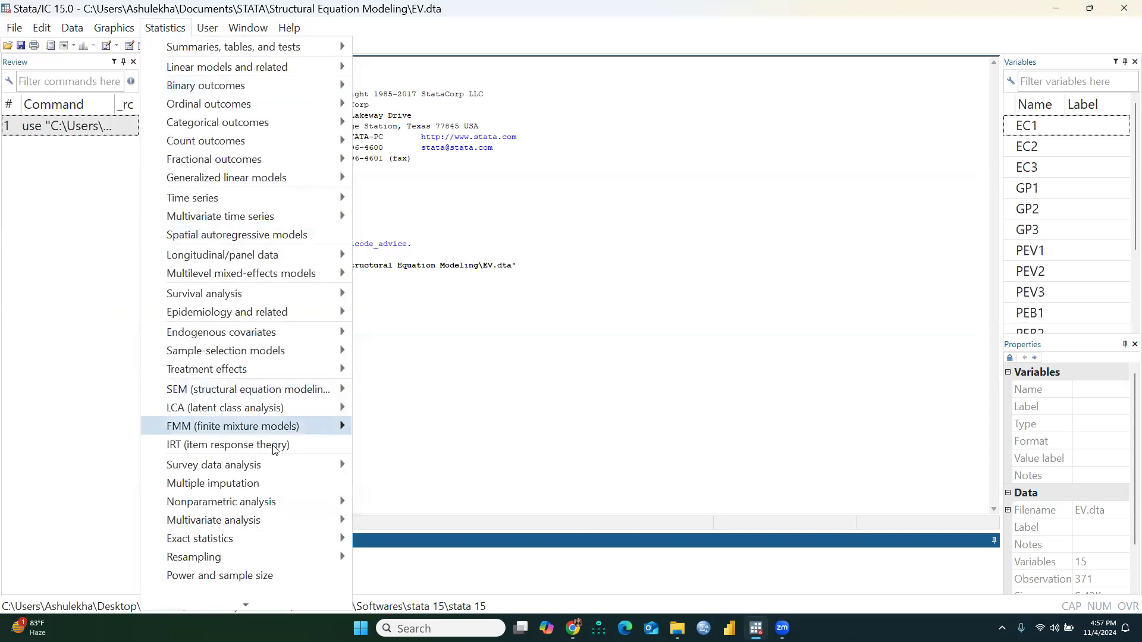
pyautogui.moveTo(306, 392)
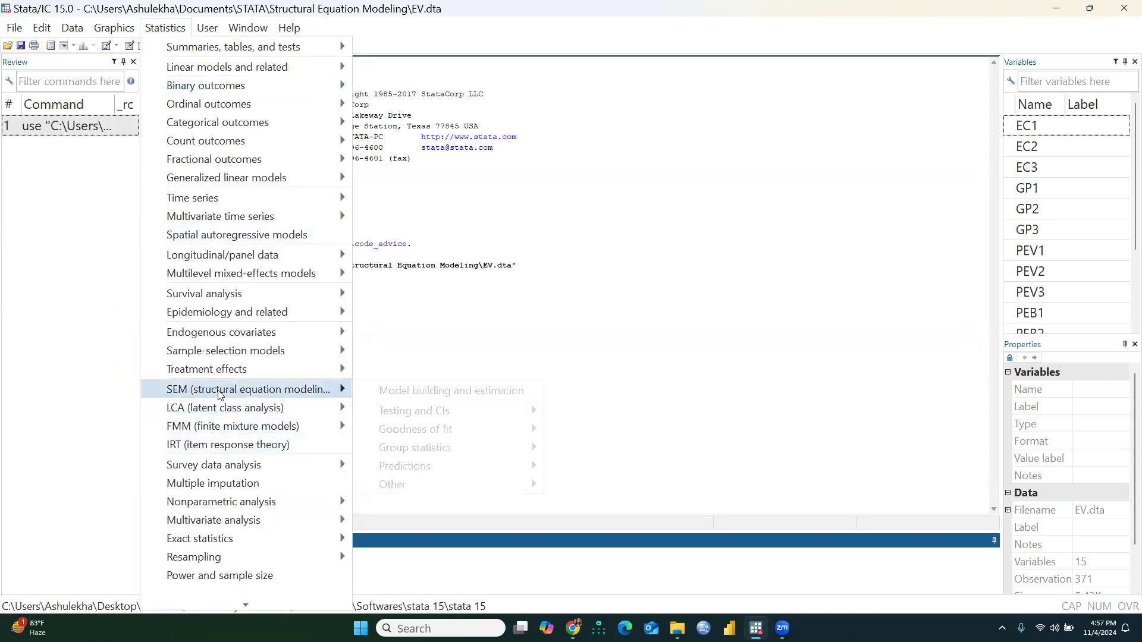
pyautogui.click(409, 393)
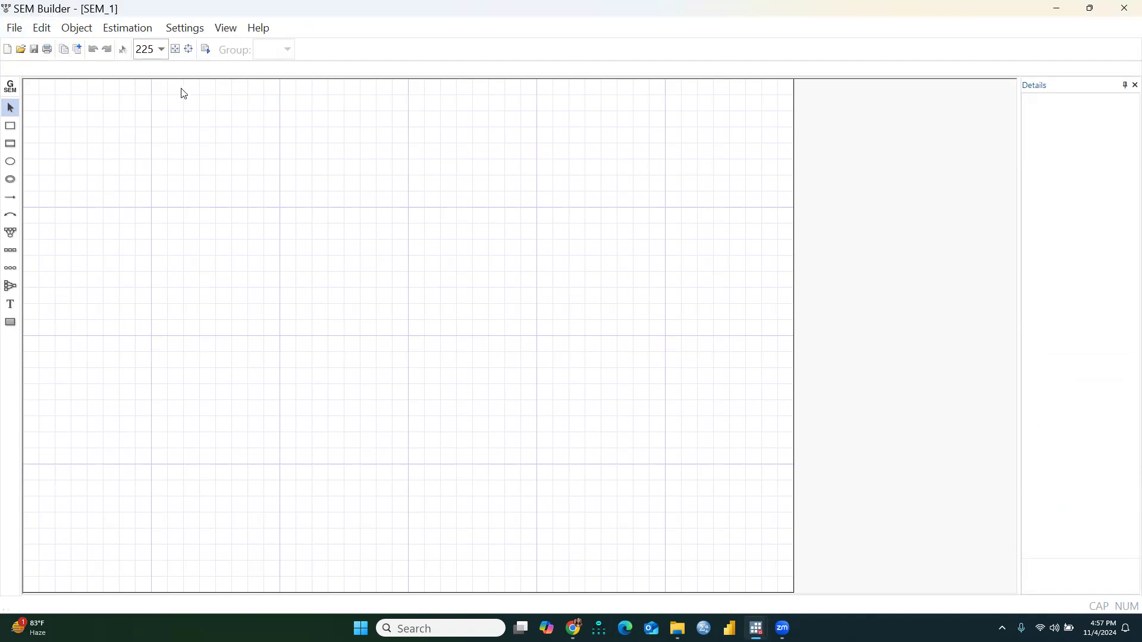
# Step: Zoom the canvas to 100%, then to 200%
pyautogui.click(162, 50)
pyautogui.click(150, 98)
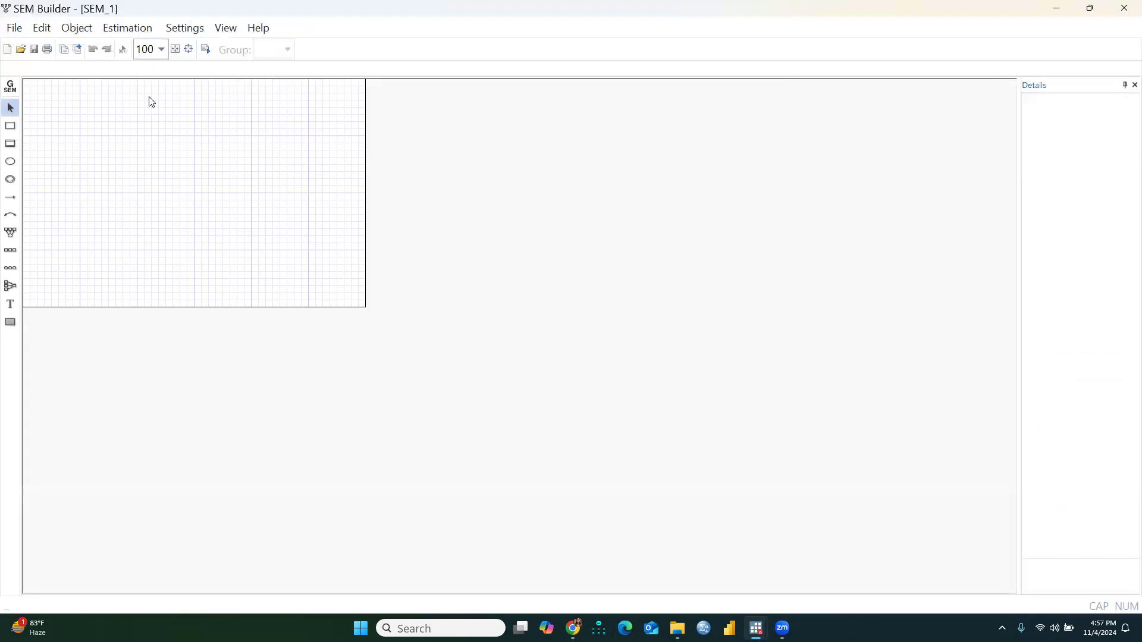
pyautogui.click(161, 52)
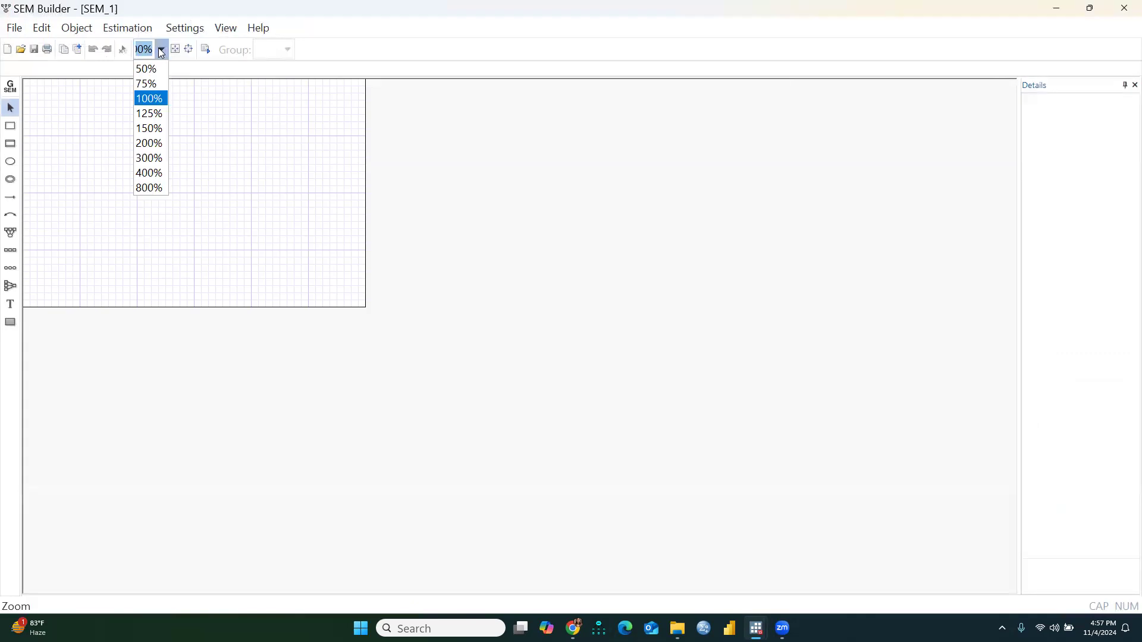
pyautogui.click(155, 144)
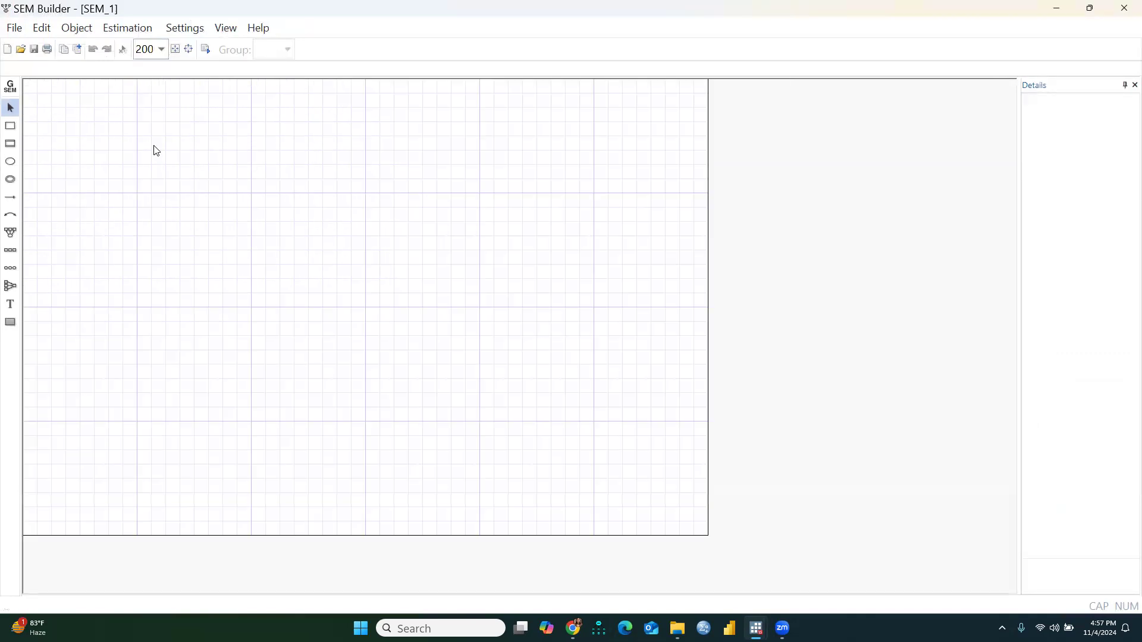
# Step: Resize the canvas from 6 to 8 inches wide, keeping it 4 inches high
pyautogui.click(187, 49)
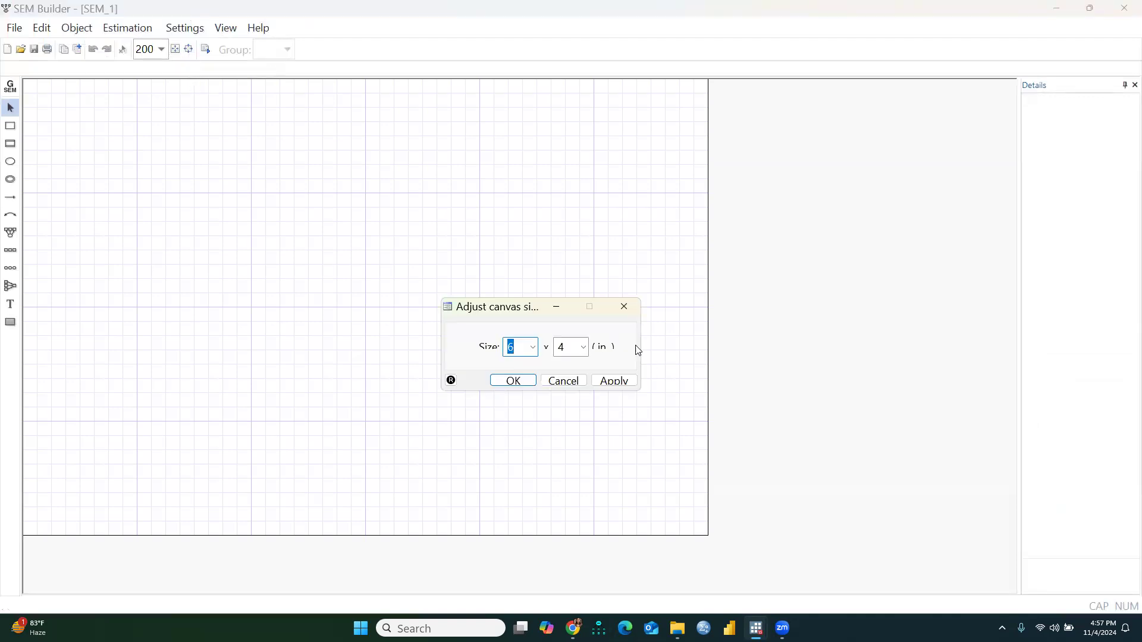
pyautogui.click(533, 347)
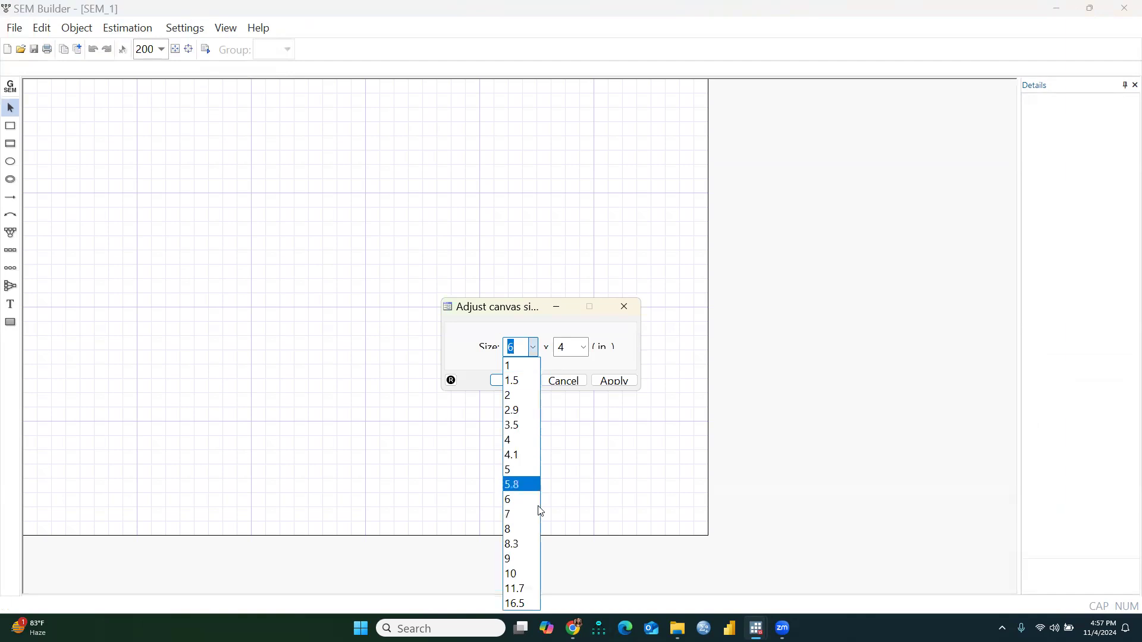
pyautogui.click(517, 529)
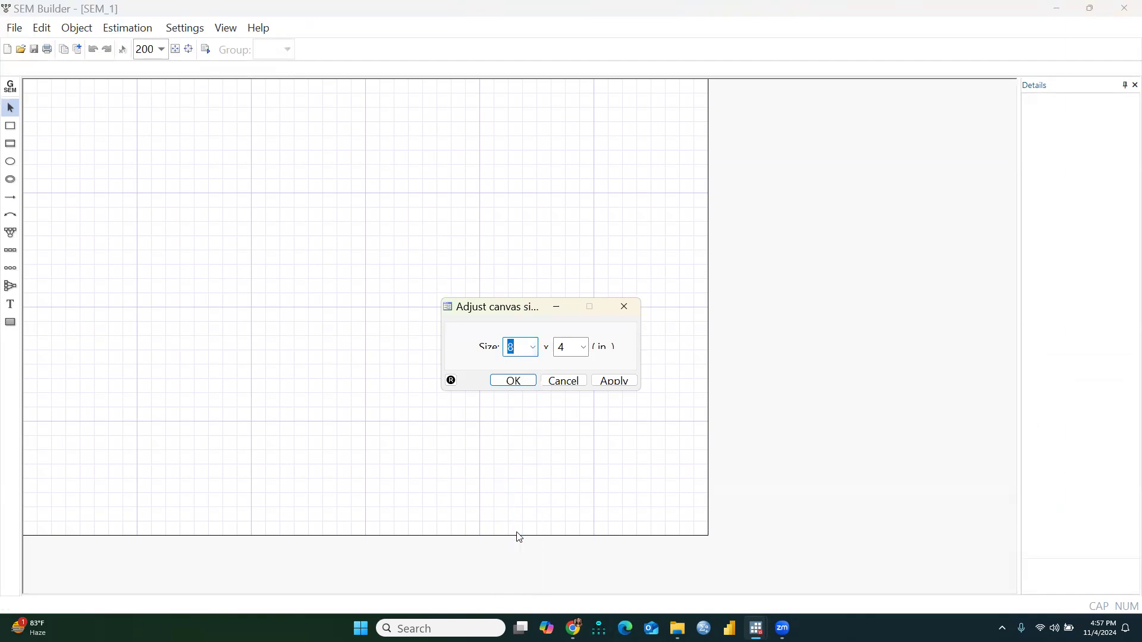
pyautogui.click(513, 381)
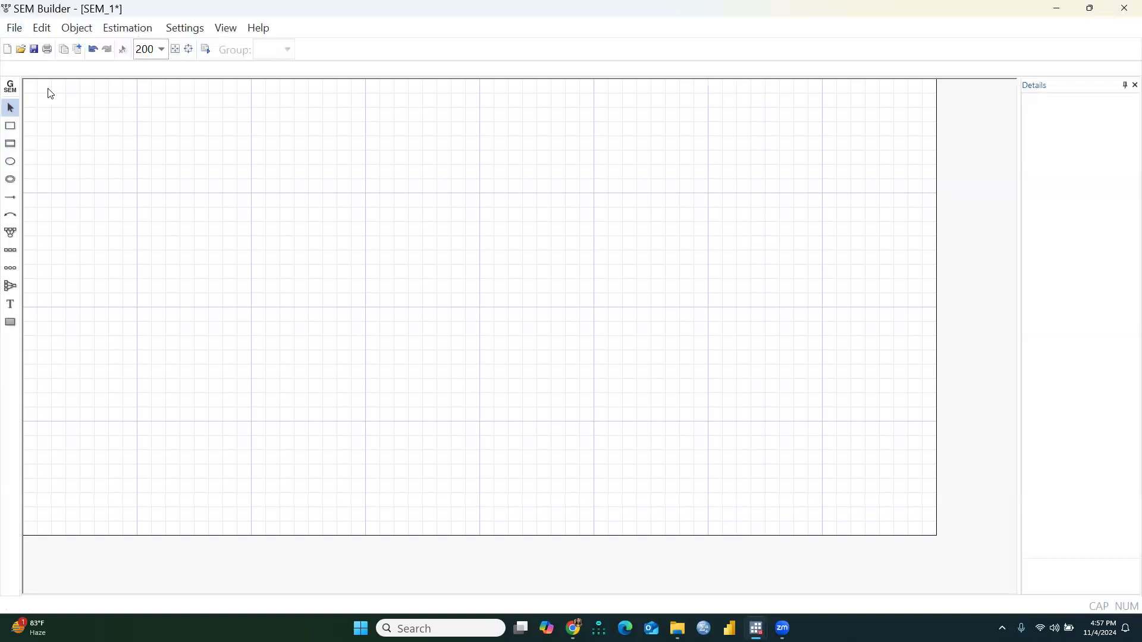
# Step: Zoom the canvas to 300% and then back to 200%
pyautogui.click(161, 50)
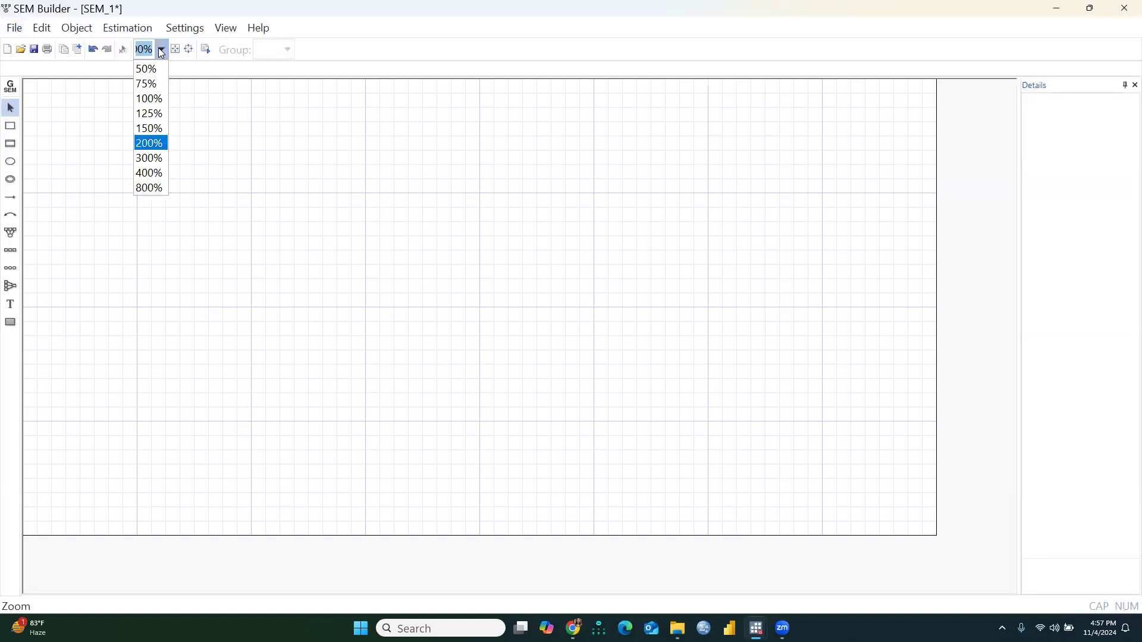
pyautogui.click(160, 160)
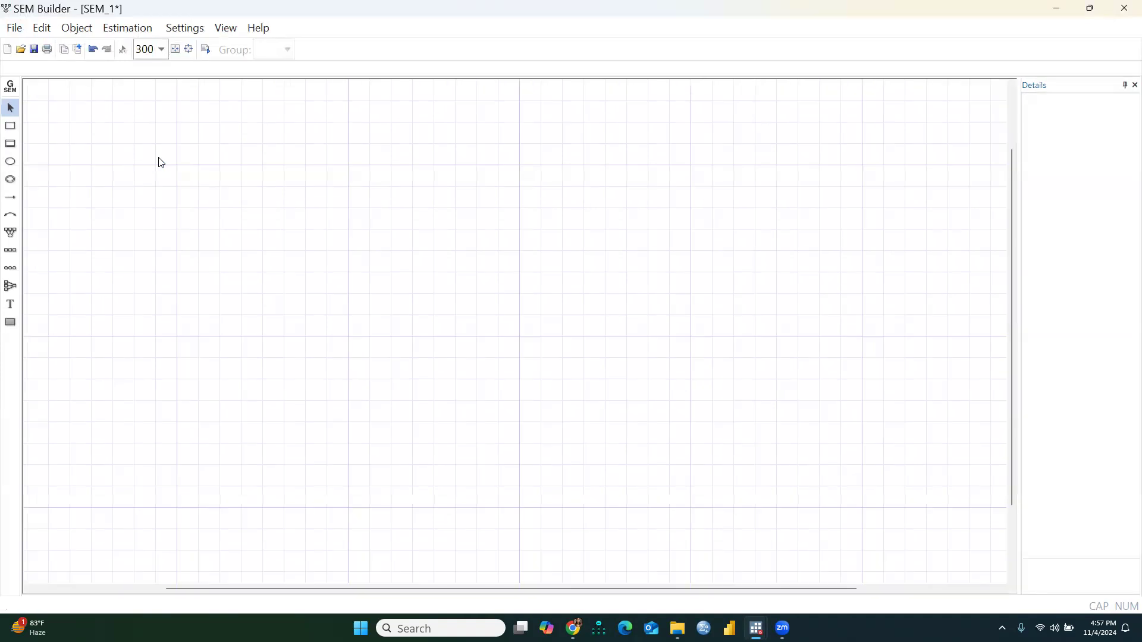
pyautogui.click(161, 50)
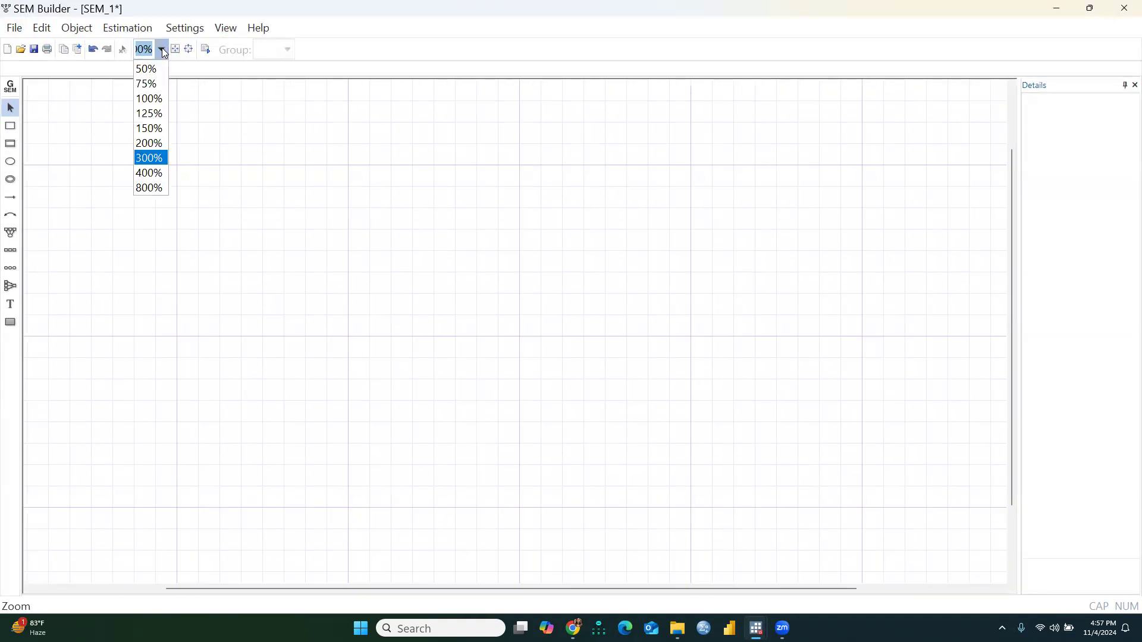
pyautogui.click(154, 144)
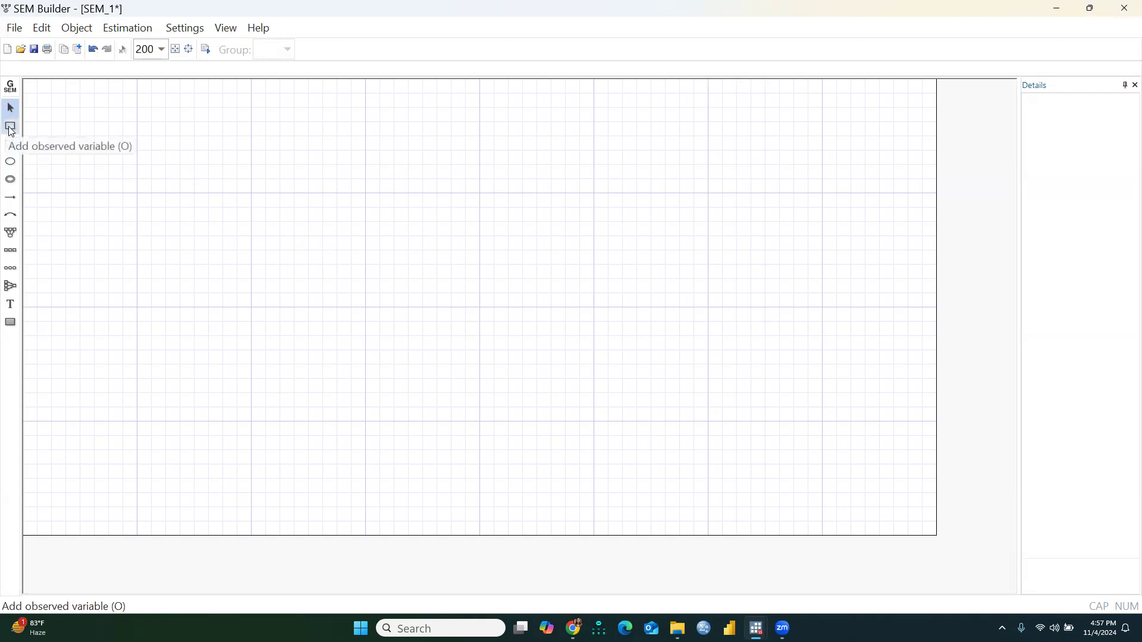
# Step: Place four latent-variable ellipses in a column down the middle of the canvas
pyautogui.click(10, 161)
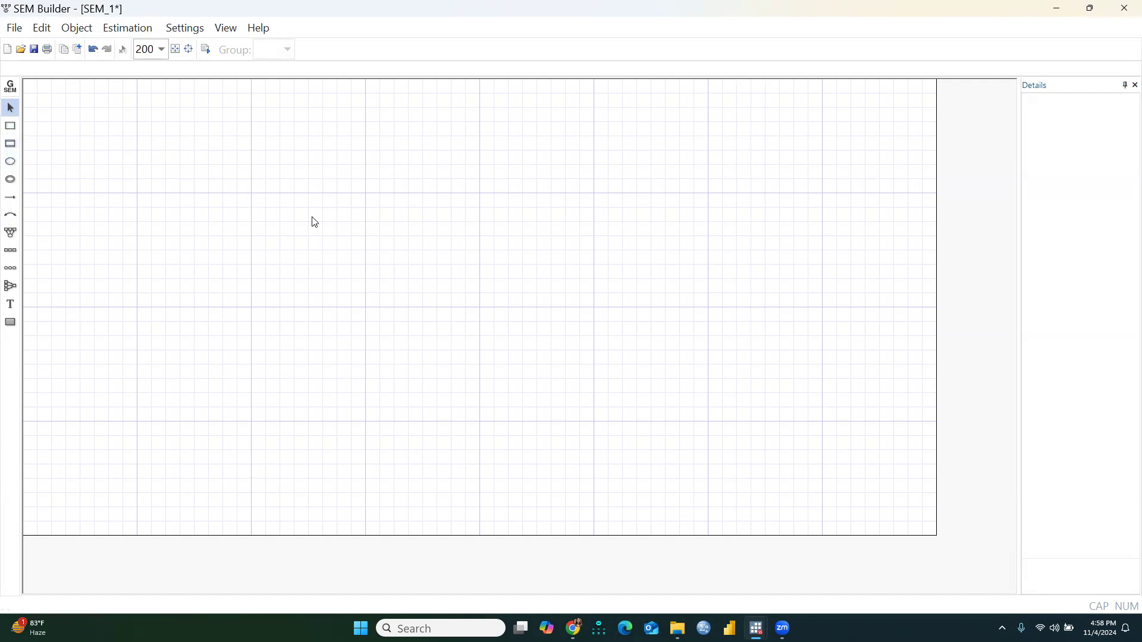
pyautogui.click(10, 162)
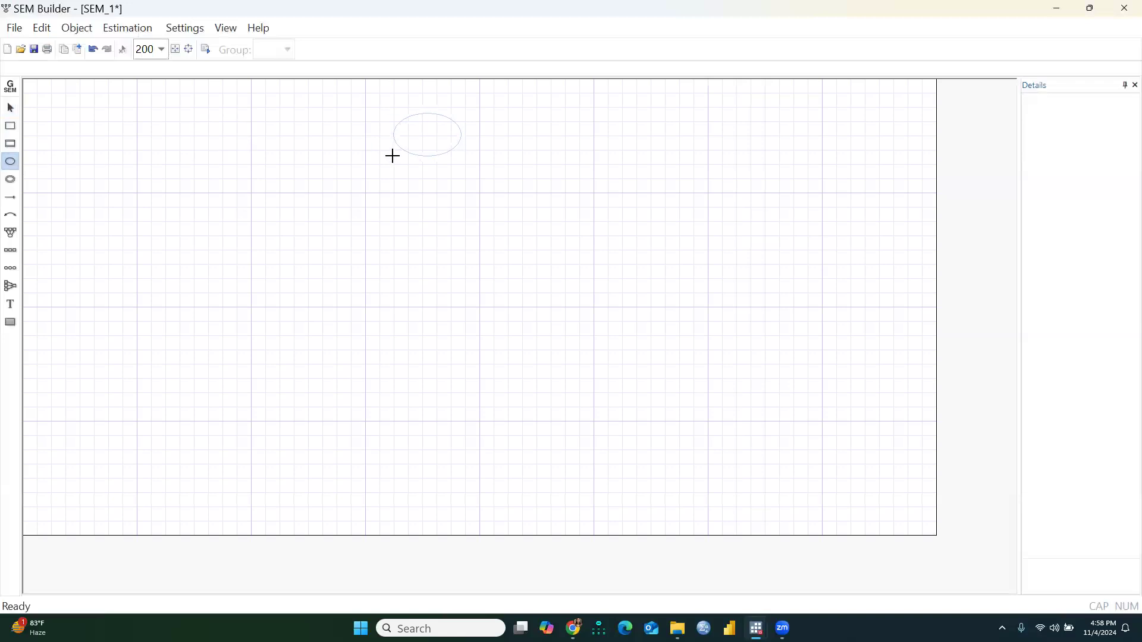
pyautogui.click(365, 184)
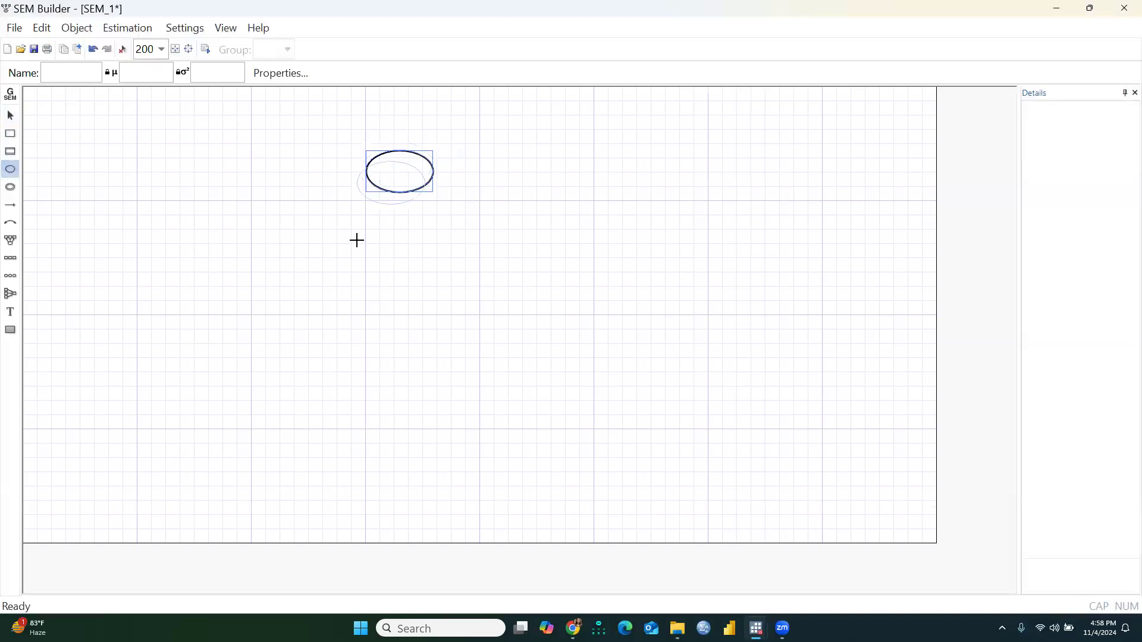
pyautogui.click(367, 288)
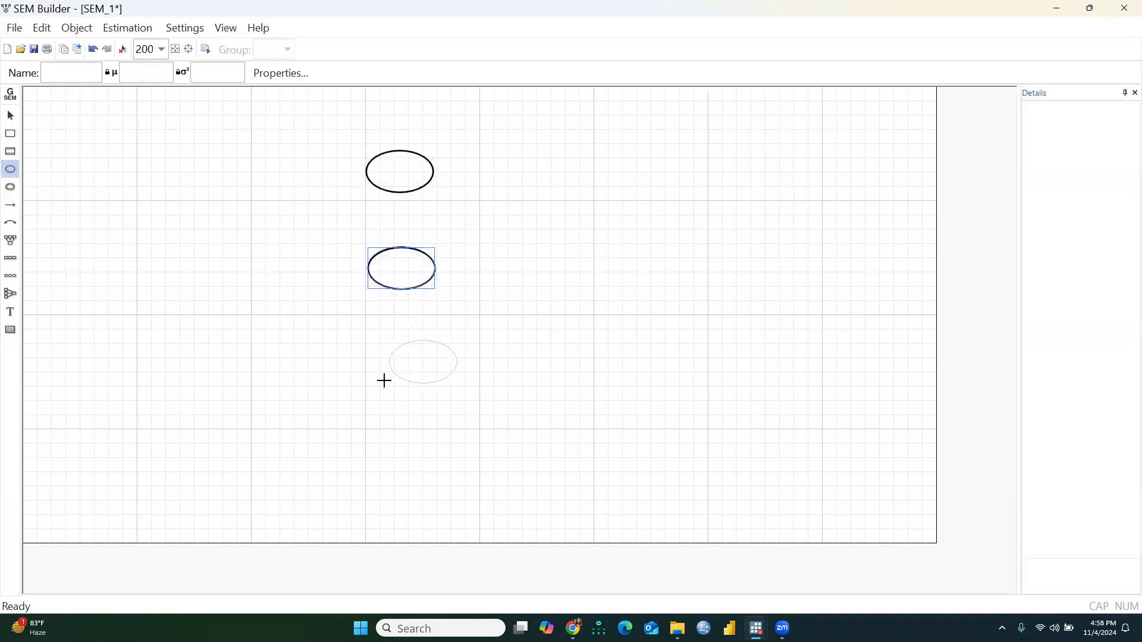
pyautogui.click(363, 388)
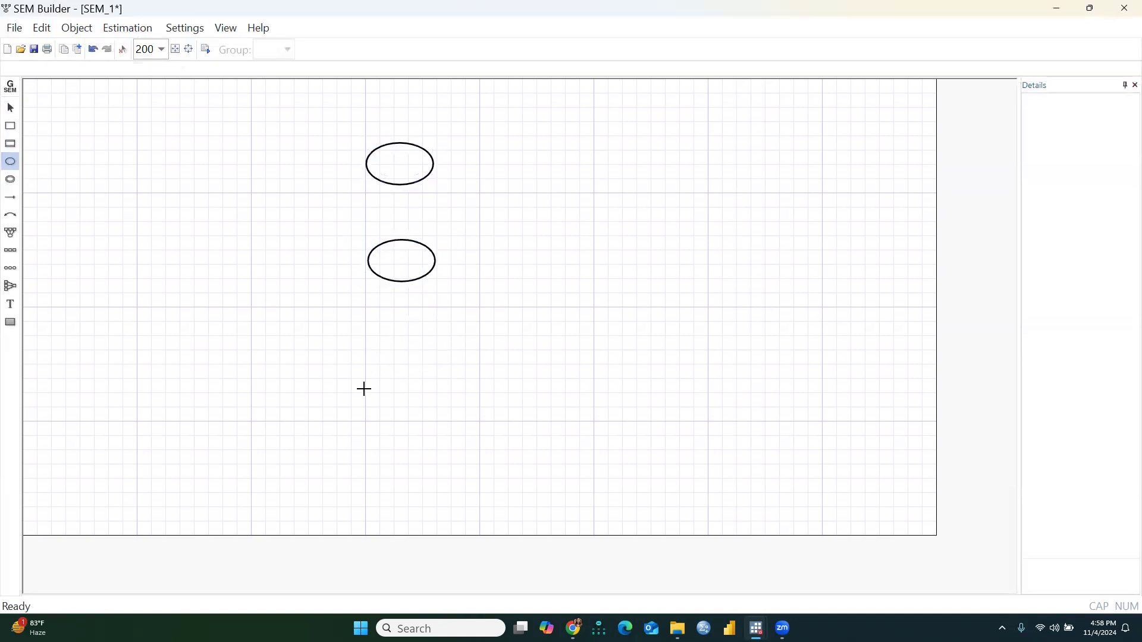
pyautogui.click(369, 484)
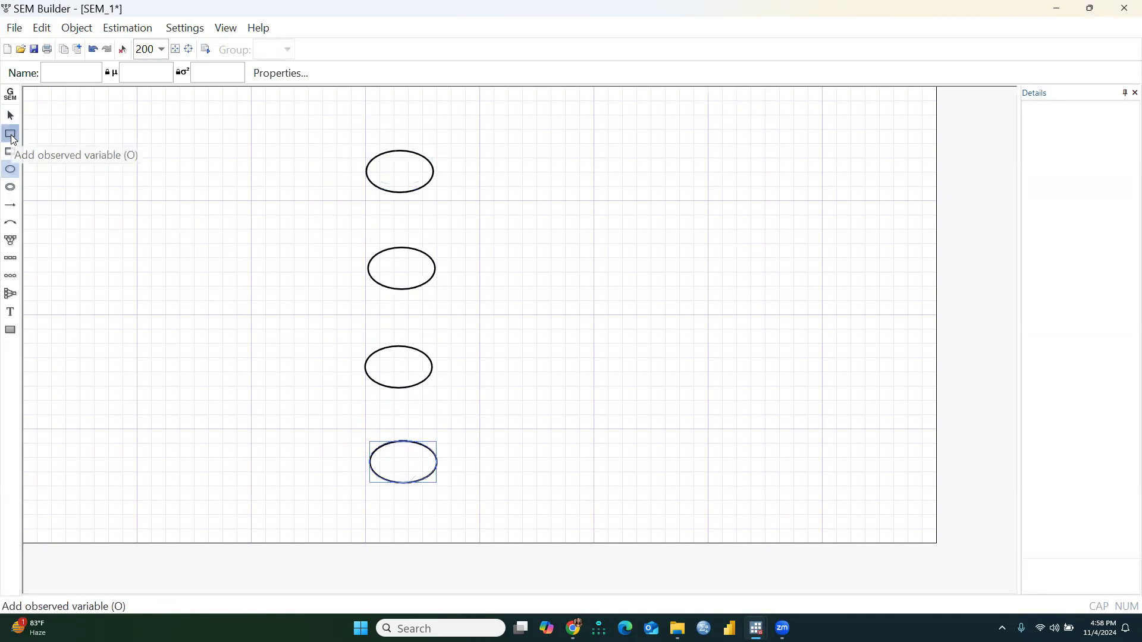
# Step: Place three observed-variable boxes at the upper left and three on the right of the ellipses
pyautogui.click(10, 133)
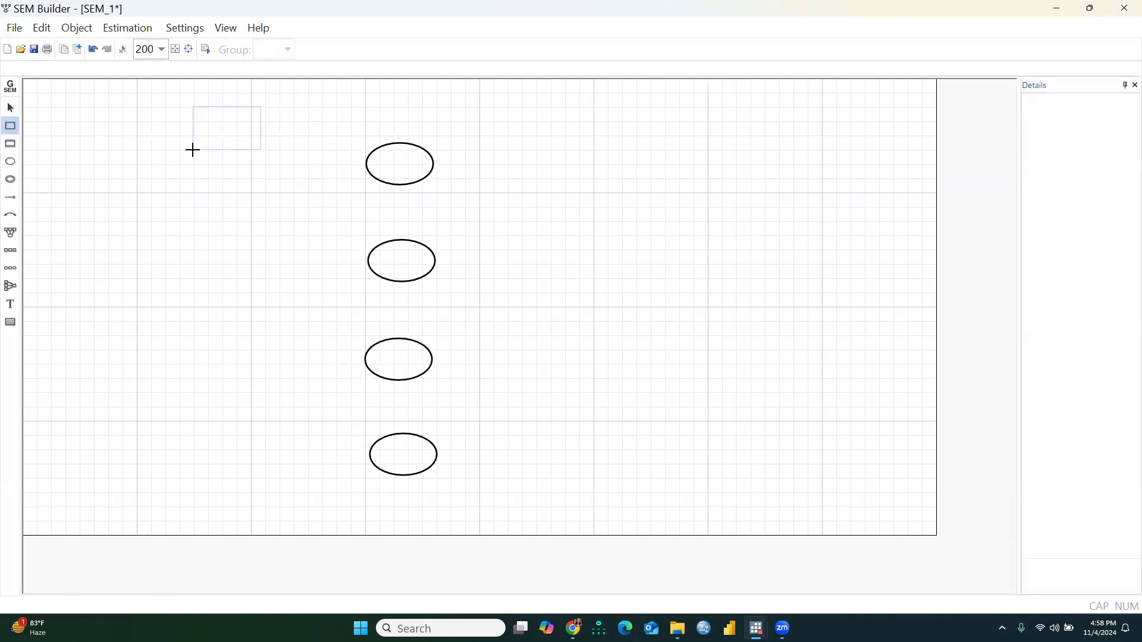
pyautogui.click(193, 150)
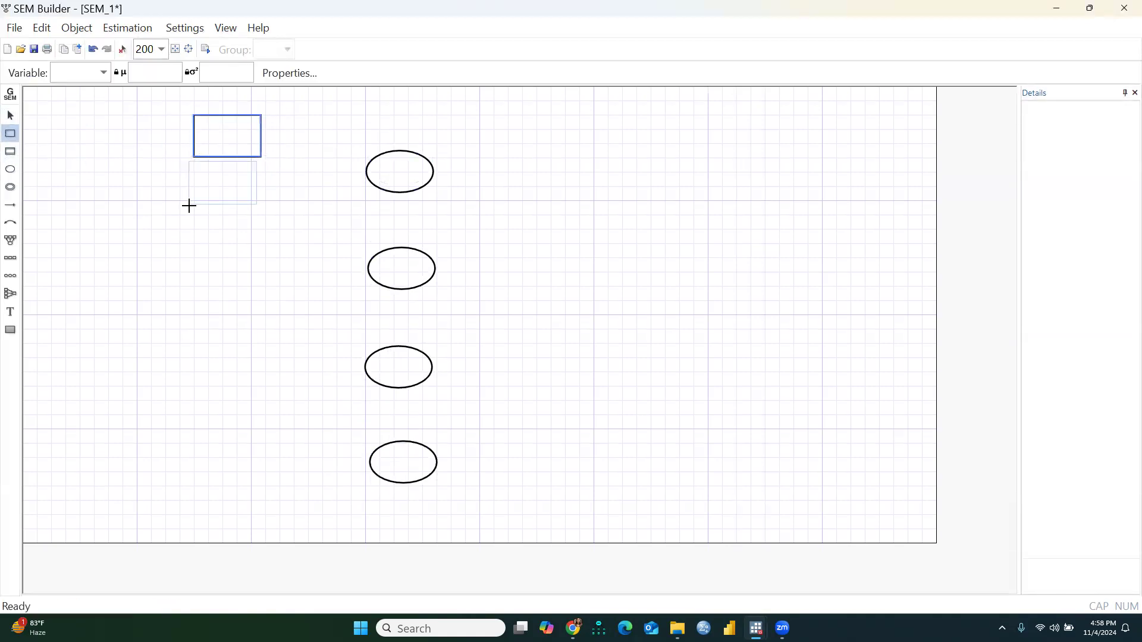
pyautogui.click(190, 206)
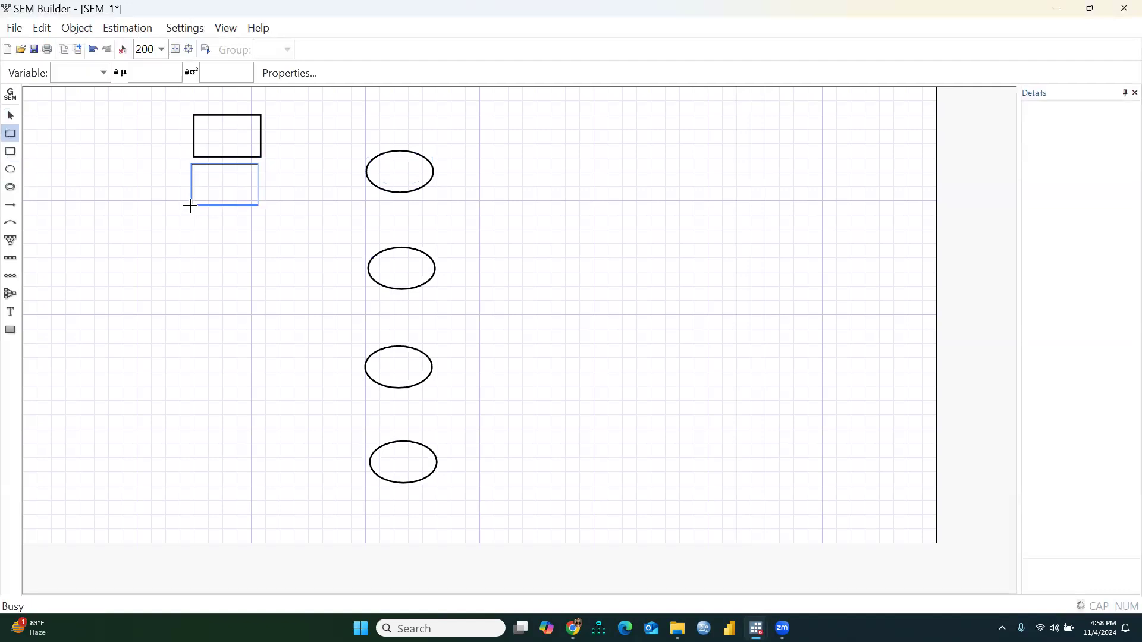
pyautogui.click(188, 256)
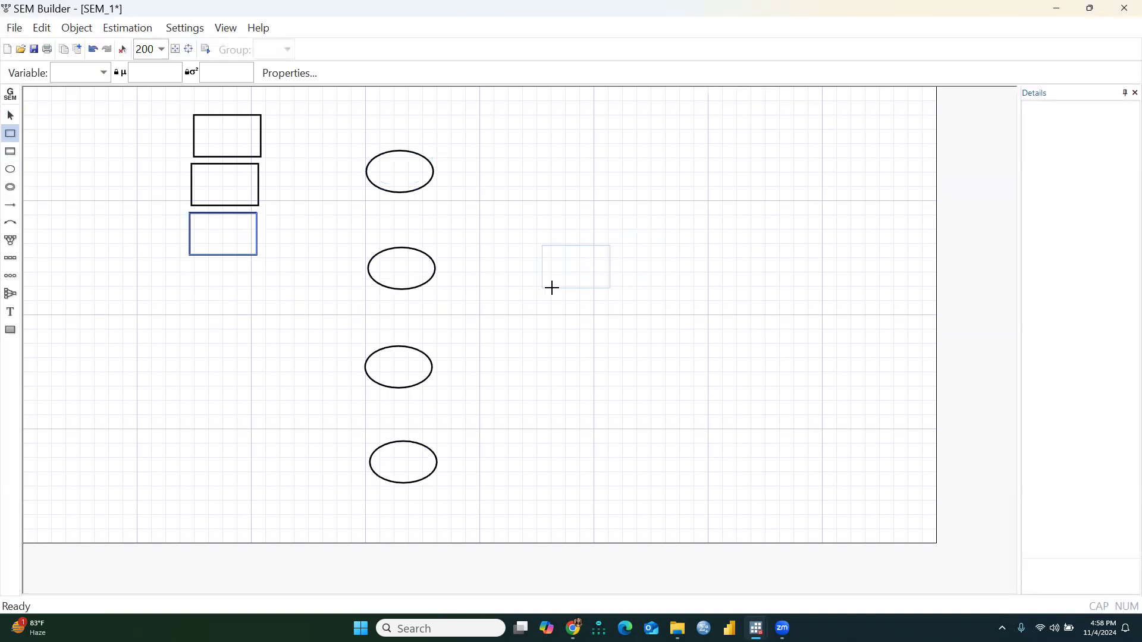
pyautogui.click(576, 281)
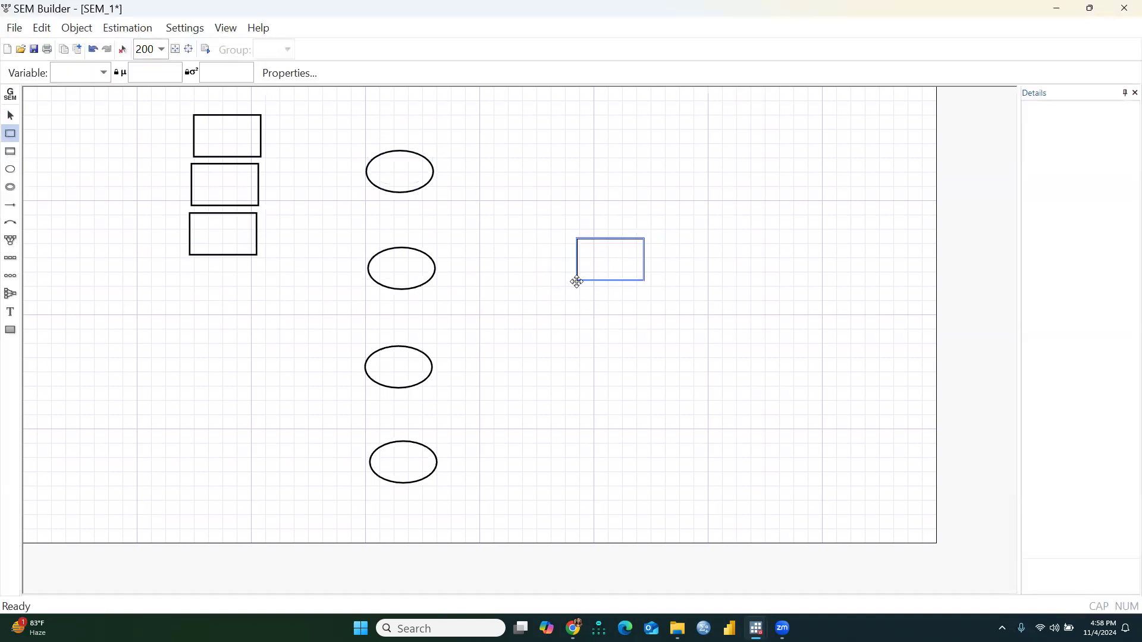
pyautogui.press('Escape')
pyautogui.click(577, 331)
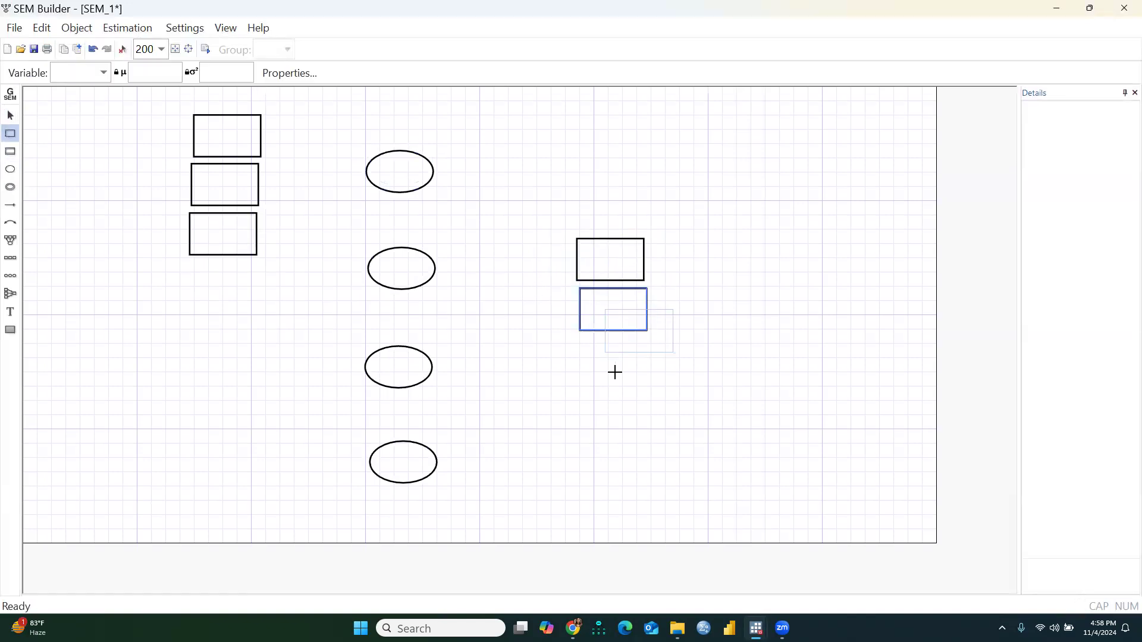
pyautogui.press('Escape')
pyautogui.click(574, 234)
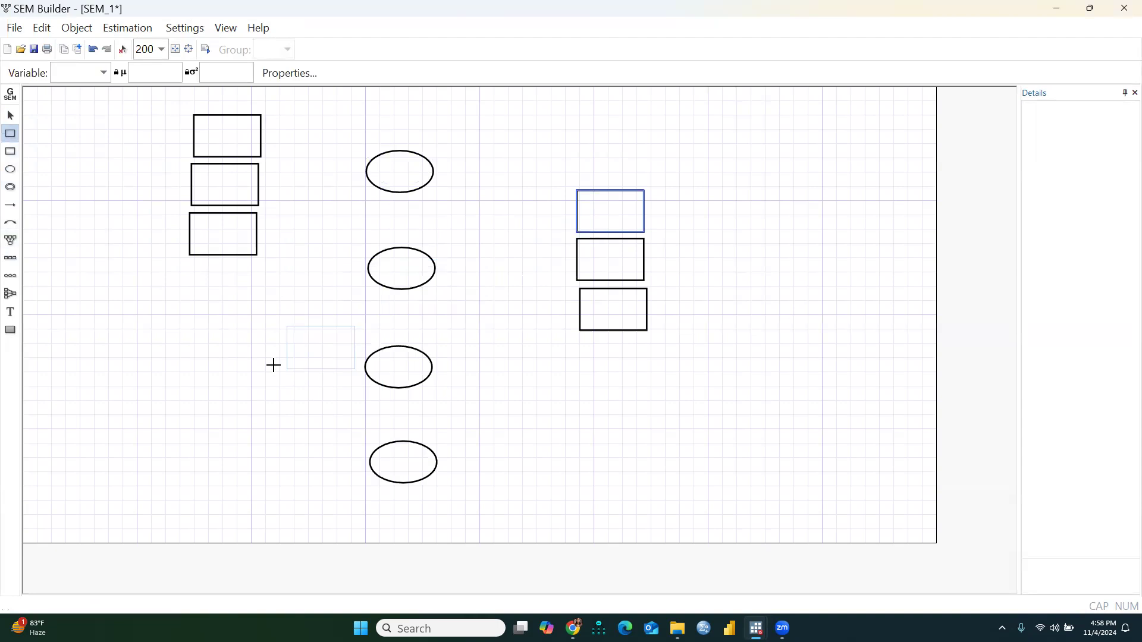
pyautogui.press('Escape')
# Step: Add three more boxes to the left column and three to the lower right group
pyautogui.click(185, 330)
pyautogui.click(188, 380)
pyautogui.click(186, 431)
pyautogui.click(585, 447)
pyautogui.click(583, 496)
pyautogui.click(583, 400)
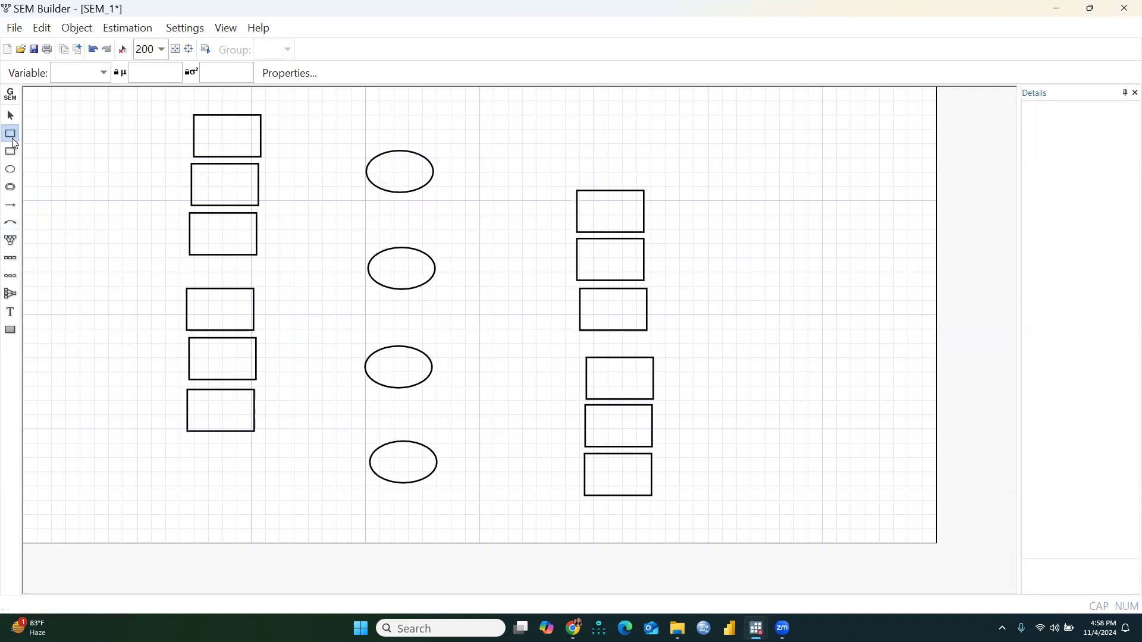
# Step: Draw paths from each ellipse to its three observed boxes, creating error terms ε1–ε12
pyautogui.click(10, 197)
pyautogui.moveTo(378, 174); pyautogui.dragTo(257, 123)
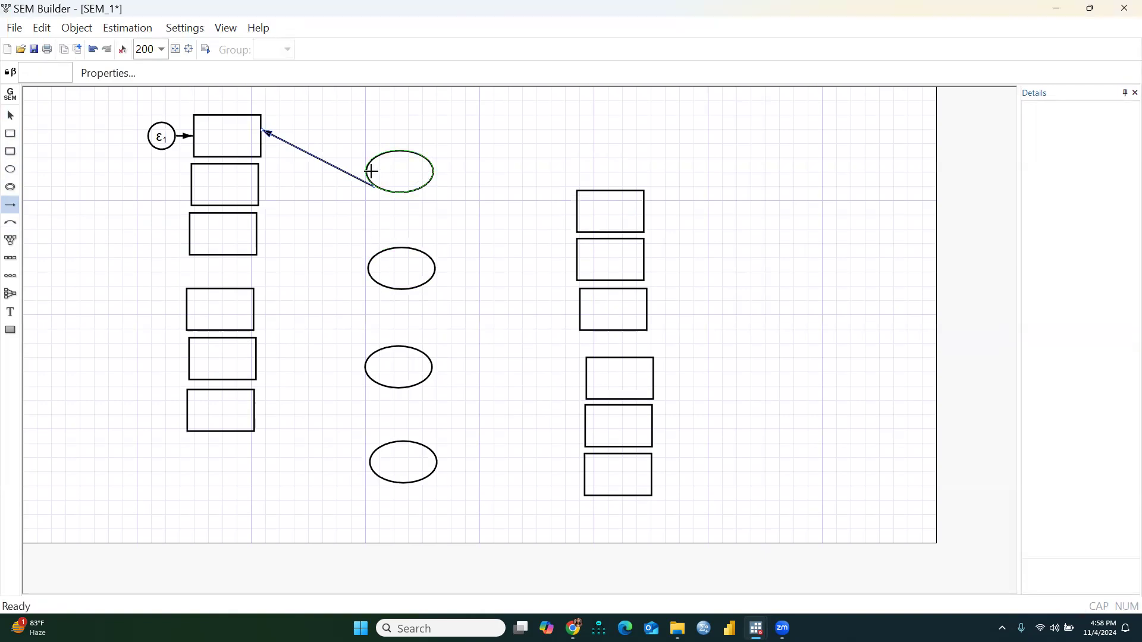
pyautogui.moveTo(323, 187); pyautogui.dragTo(261, 182)
pyautogui.moveTo(382, 185); pyautogui.dragTo(260, 225)
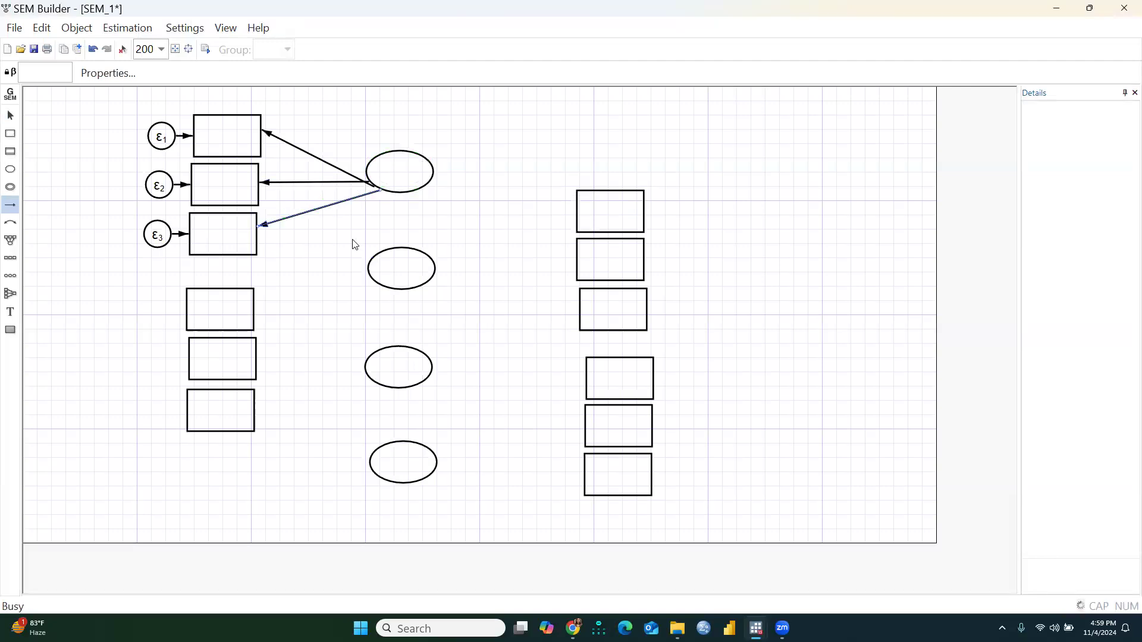
pyautogui.moveTo(433, 266); pyautogui.dragTo(576, 203)
pyautogui.moveTo(432, 270); pyautogui.dragTo(578, 296)
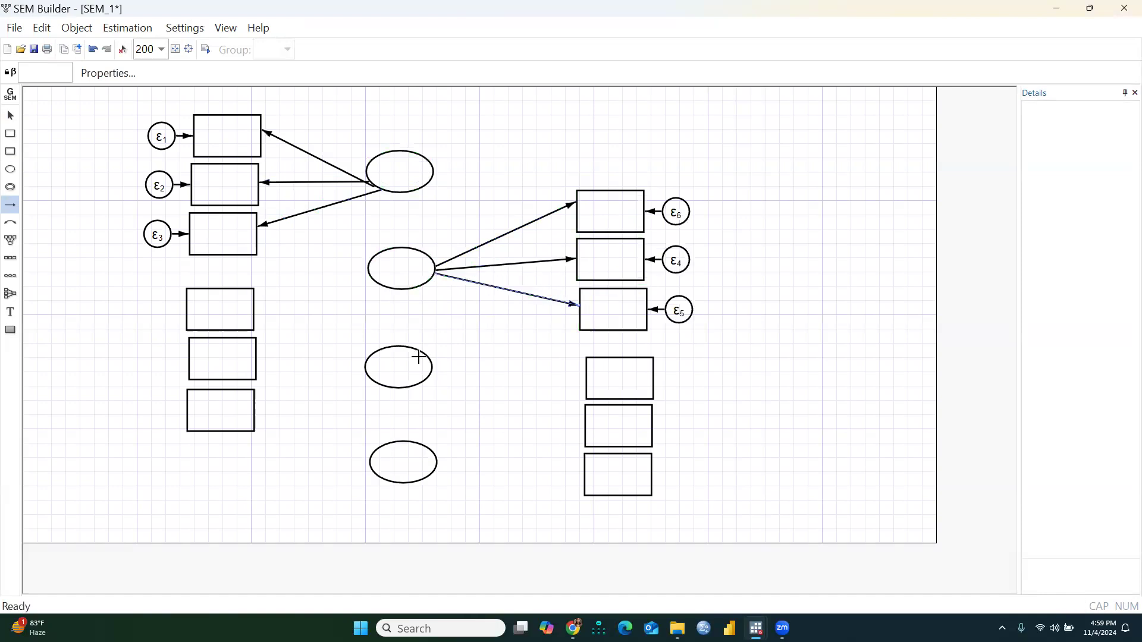
pyautogui.moveTo(375, 364); pyautogui.dragTo(256, 356)
pyautogui.moveTo(395, 385); pyautogui.dragTo(250, 408)
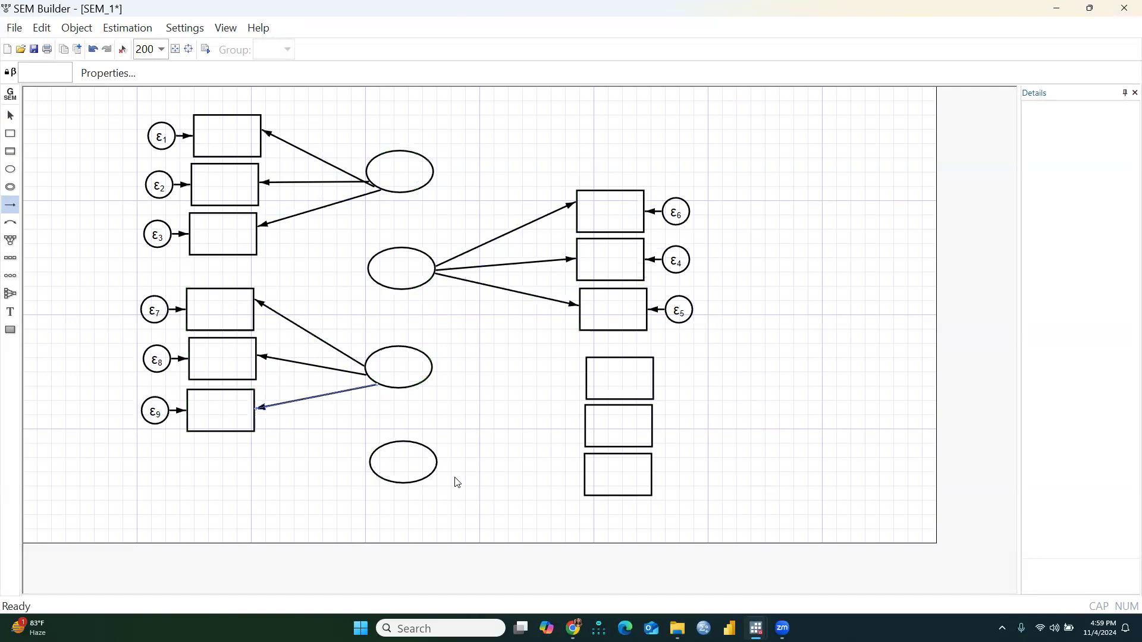
pyautogui.moveTo(440, 463); pyautogui.dragTo(593, 384)
pyautogui.moveTo(436, 464); pyautogui.dragTo(589, 440)
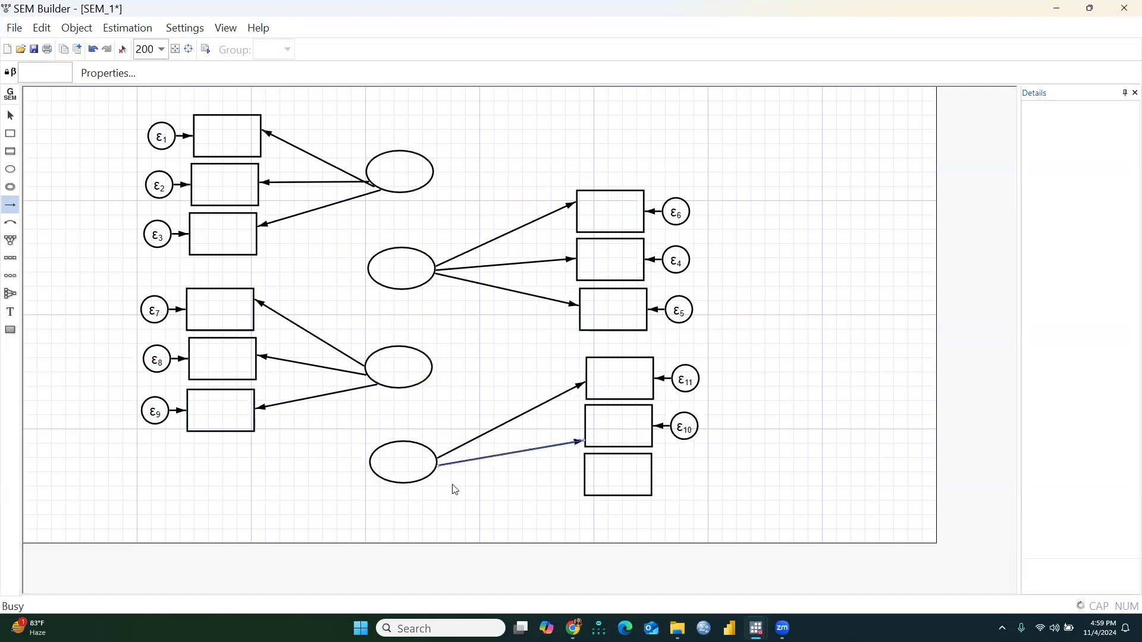
pyautogui.moveTo(432, 469); pyautogui.dragTo(586, 477)
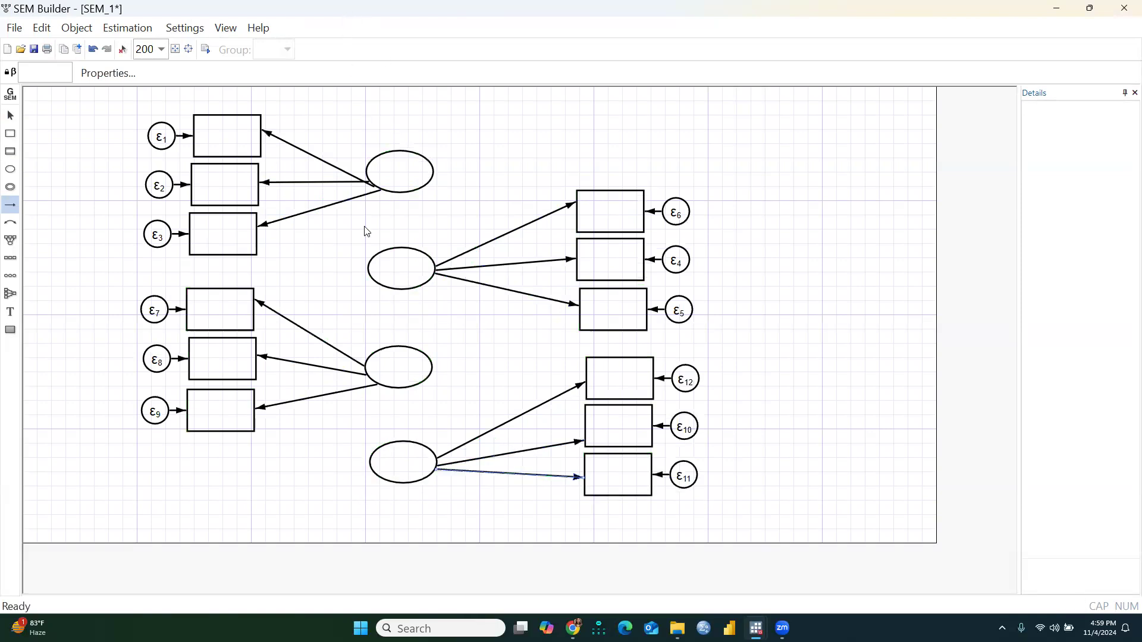
pyautogui.click(10, 204)
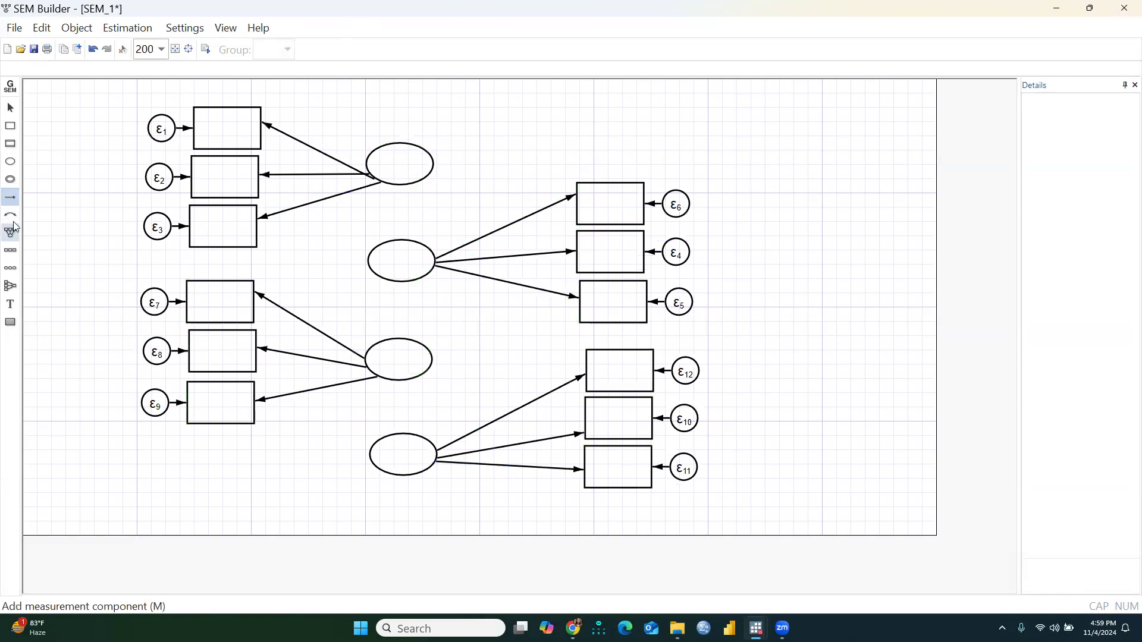
# Step: Draw a covariance between two latent ellipses and set the covariance line colour to Light green
pyautogui.click(12, 215)
pyautogui.moveTo(418, 176); pyautogui.dragTo(404, 447)
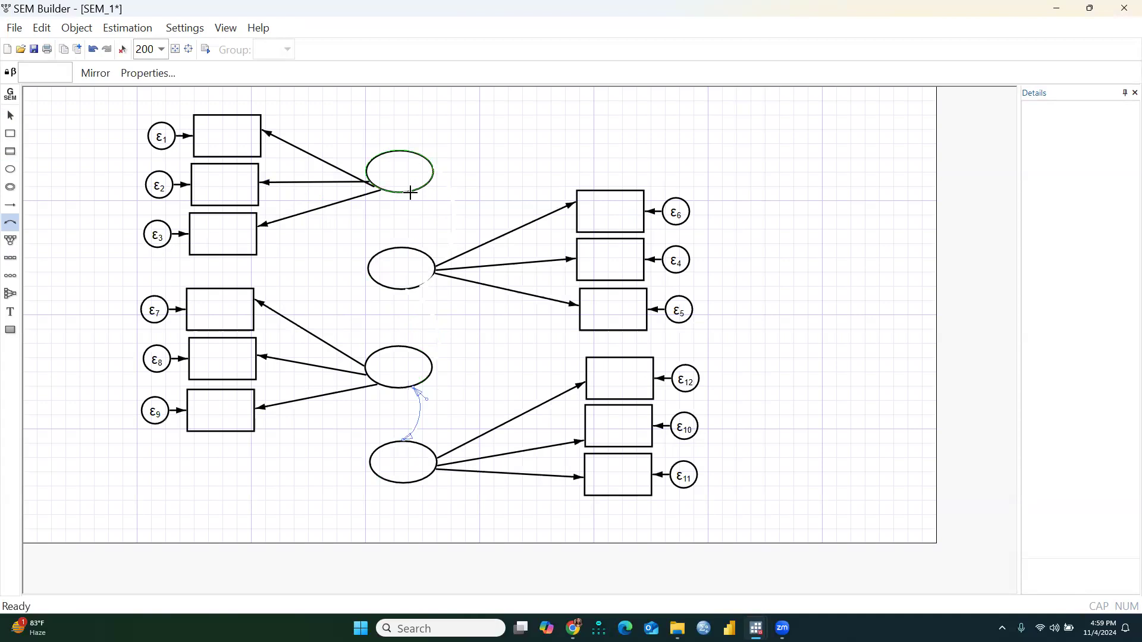
pyautogui.click(191, 34)
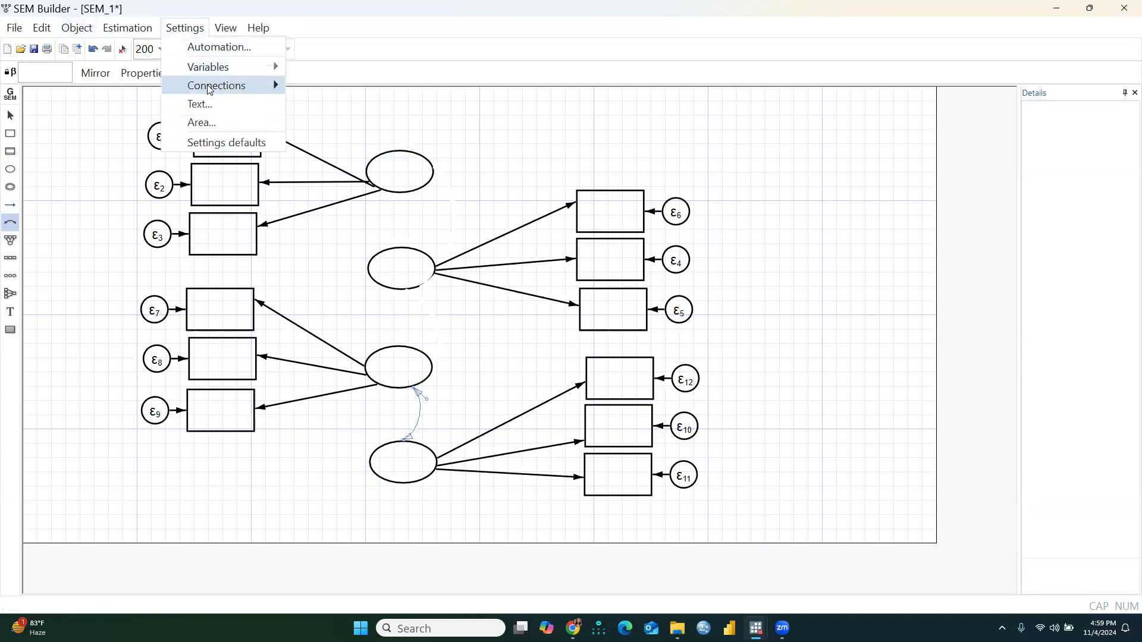
pyautogui.moveTo(209, 89)
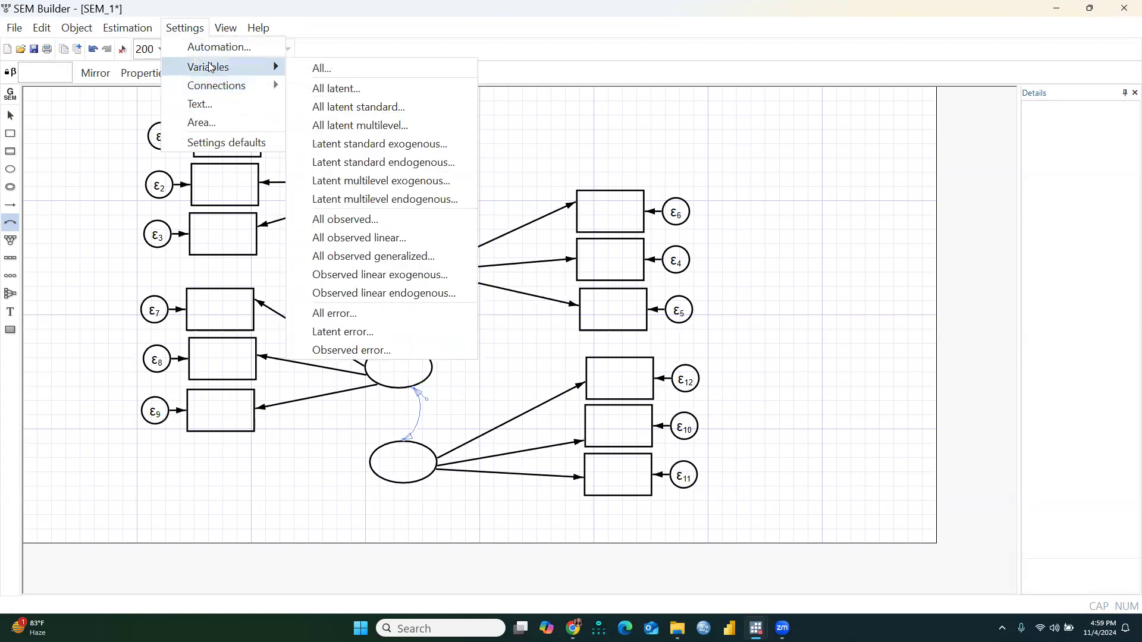
pyautogui.moveTo(227, 33)
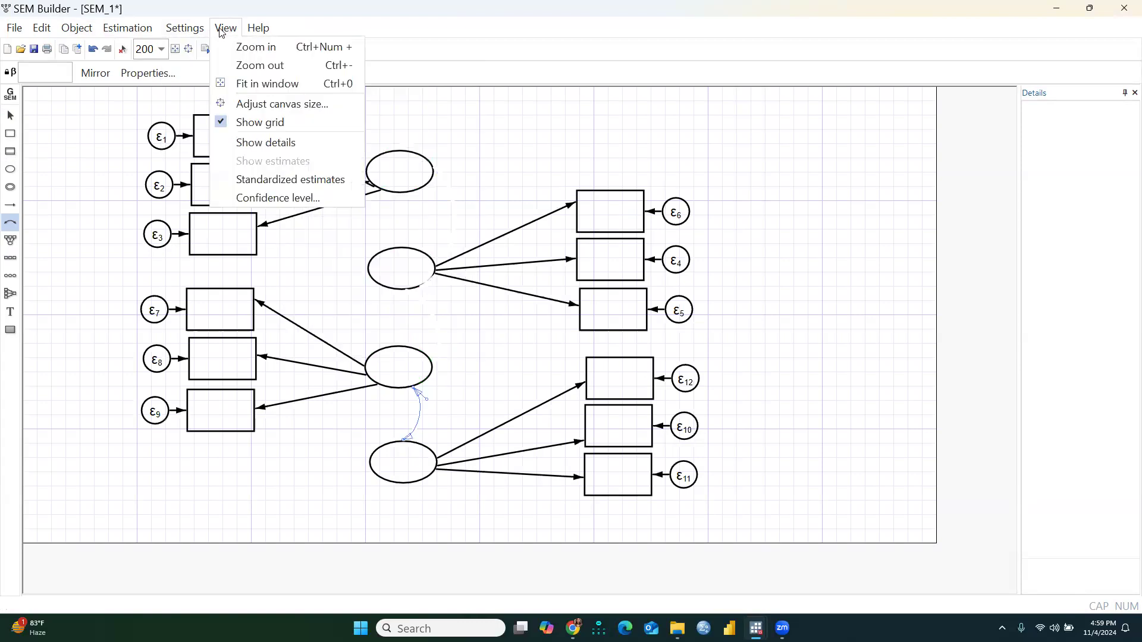
pyautogui.moveTo(188, 29)
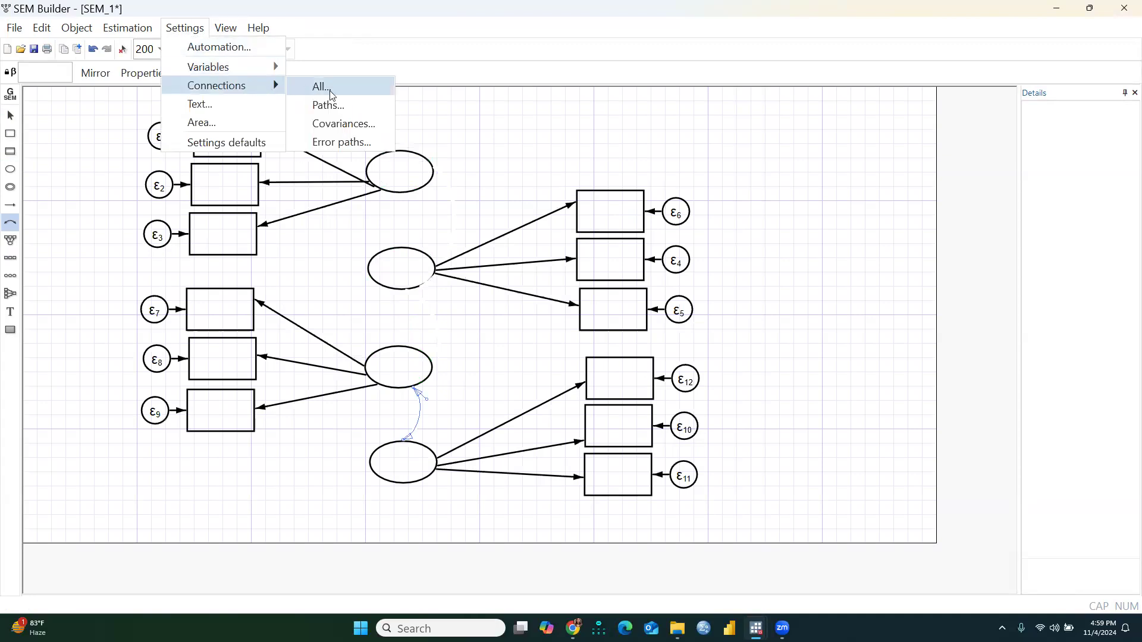
pyautogui.click(342, 125)
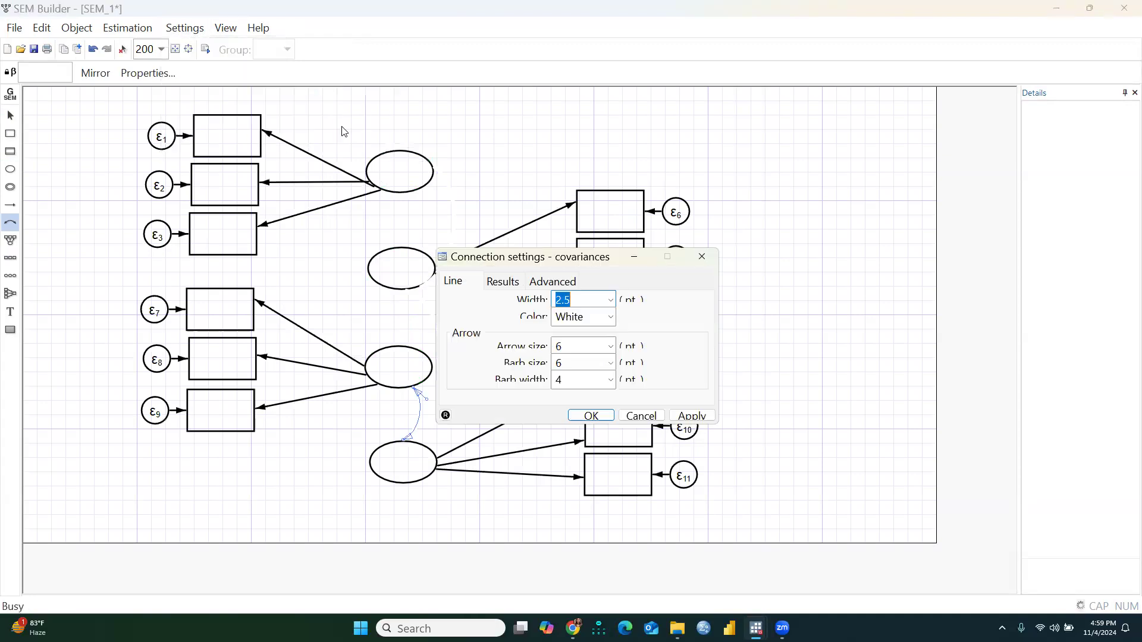
pyautogui.click(611, 317)
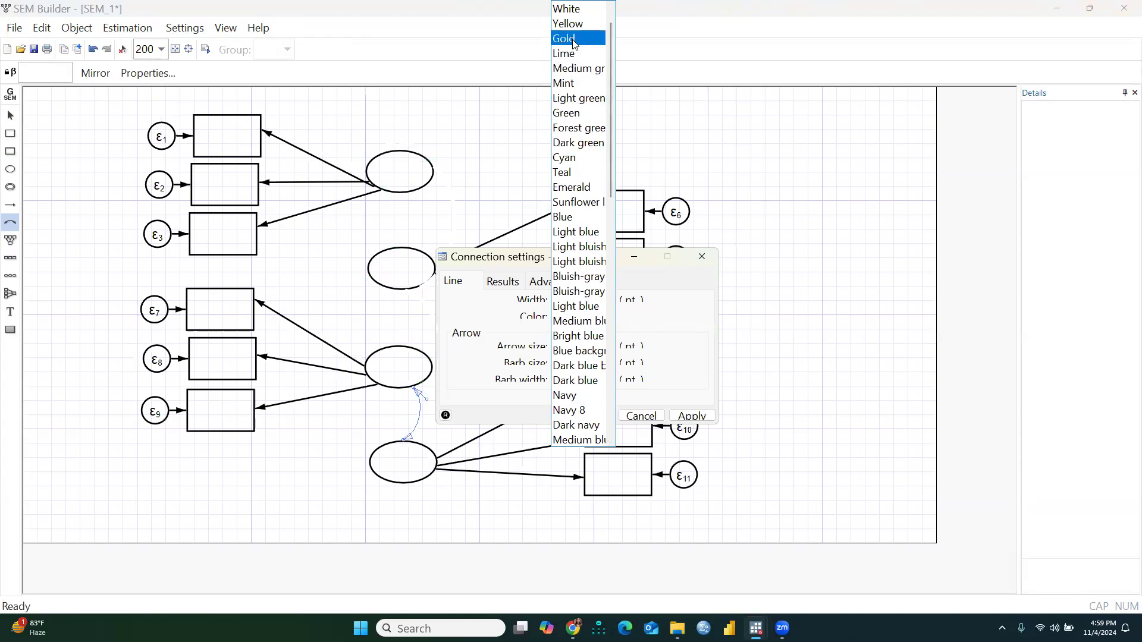
pyautogui.click(575, 99)
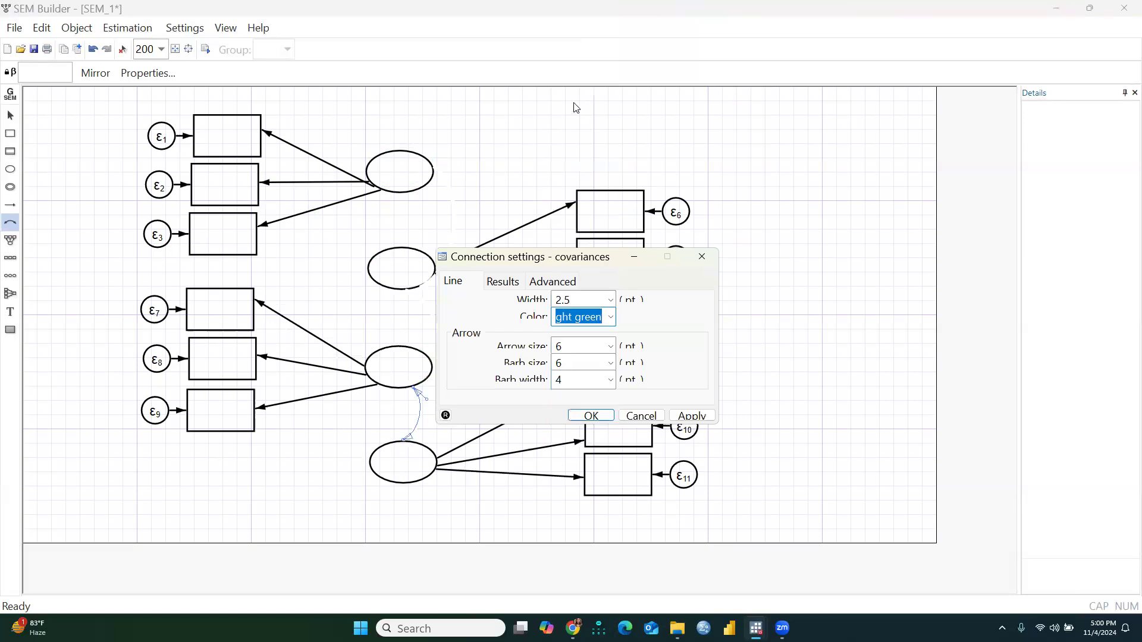
# Step: Apply the Light green covariance settings, then toggle GSEM mode on and back off
pyautogui.click(599, 420)
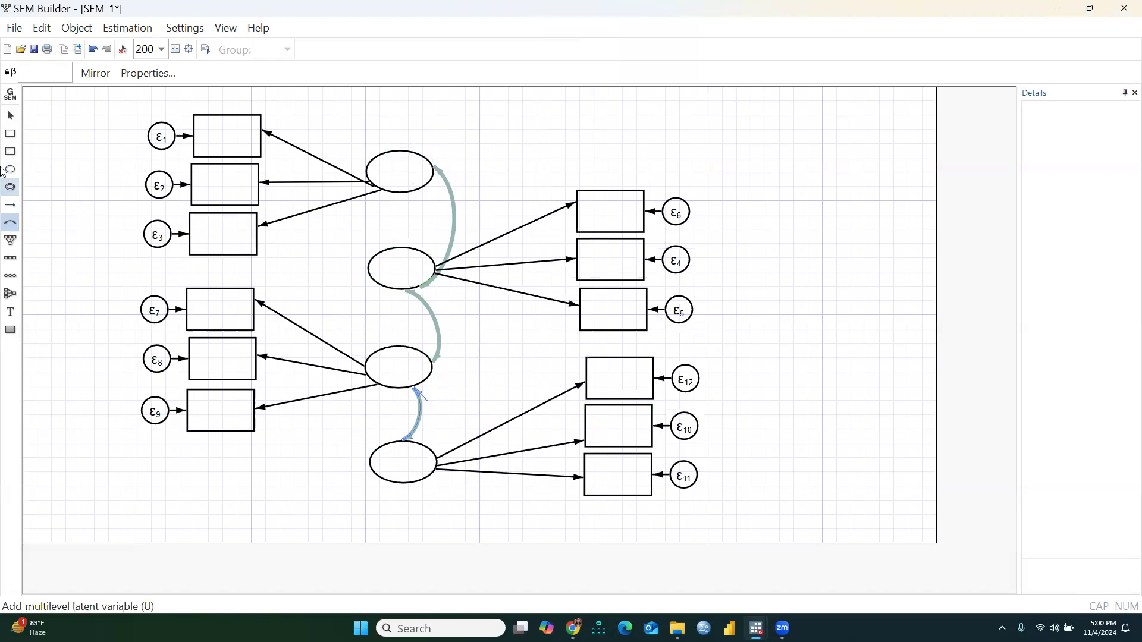
pyautogui.click(12, 95)
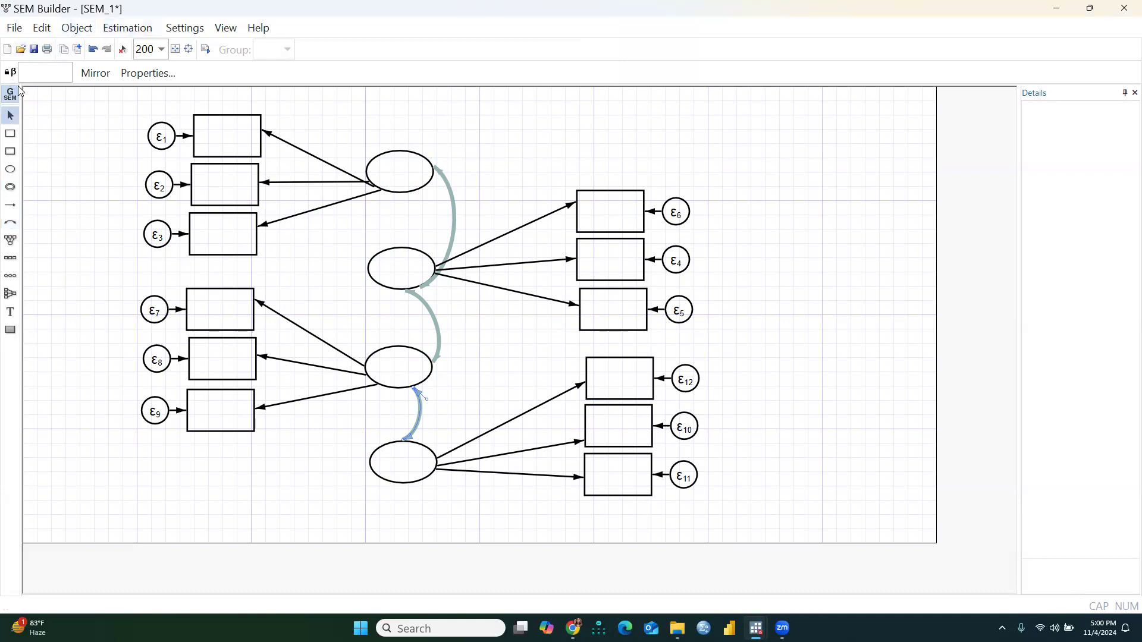
pyautogui.click(13, 100)
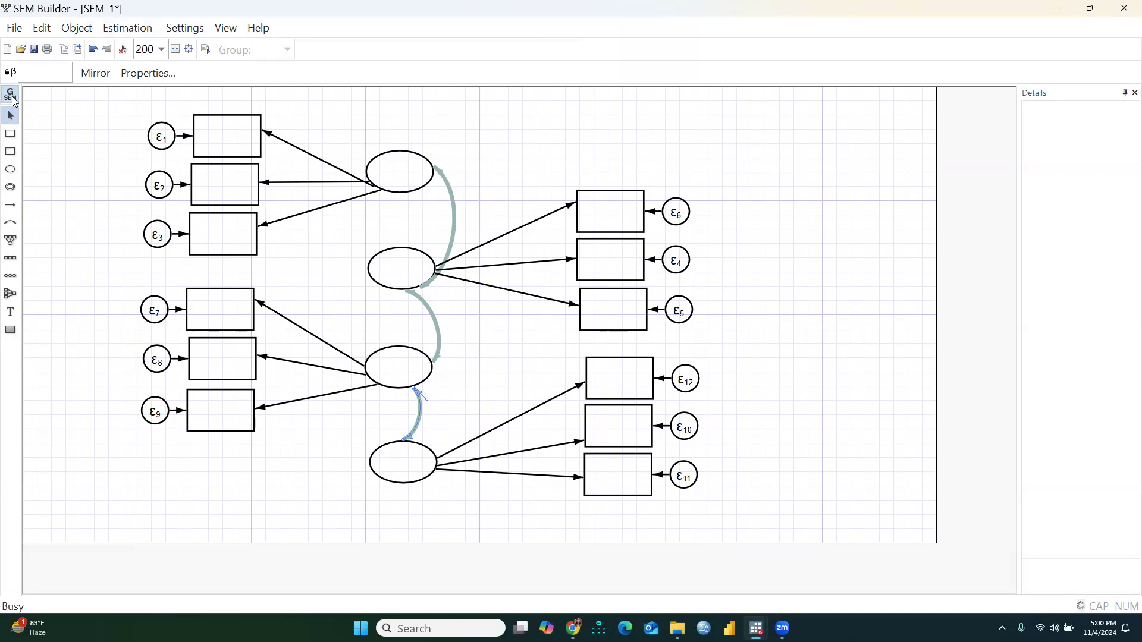
# Step: Name the top two latent ellipses EC and GP
pyautogui.doubleClick(399, 183)
pyautogui.click(475, 312)
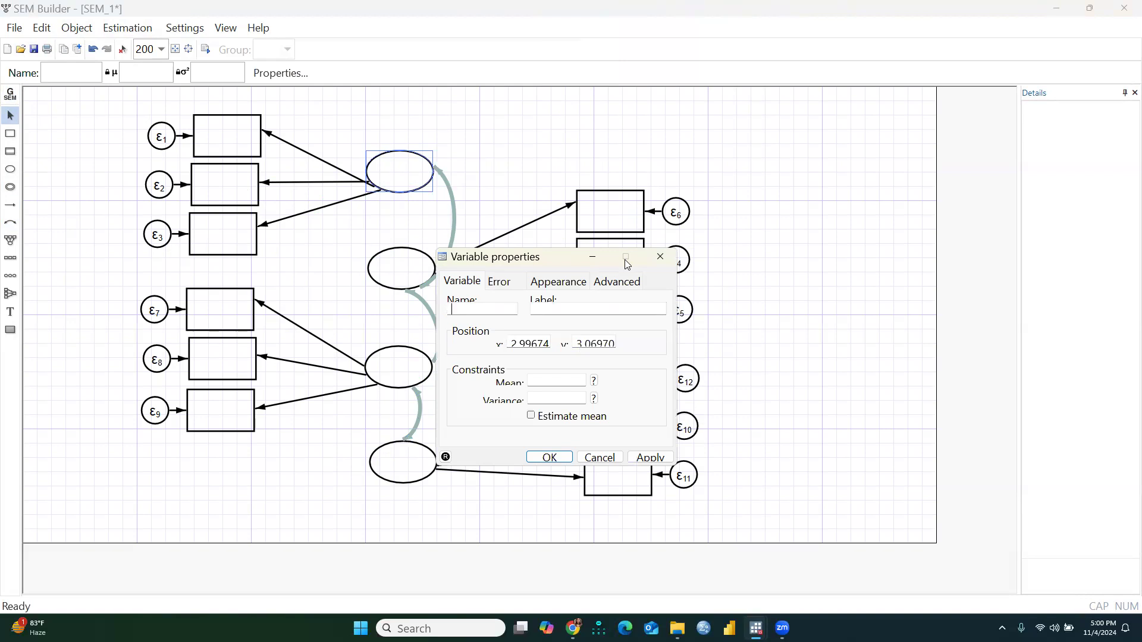
pyautogui.write('F')
pyautogui.click(545, 459)
pyautogui.doubleClick(398, 281)
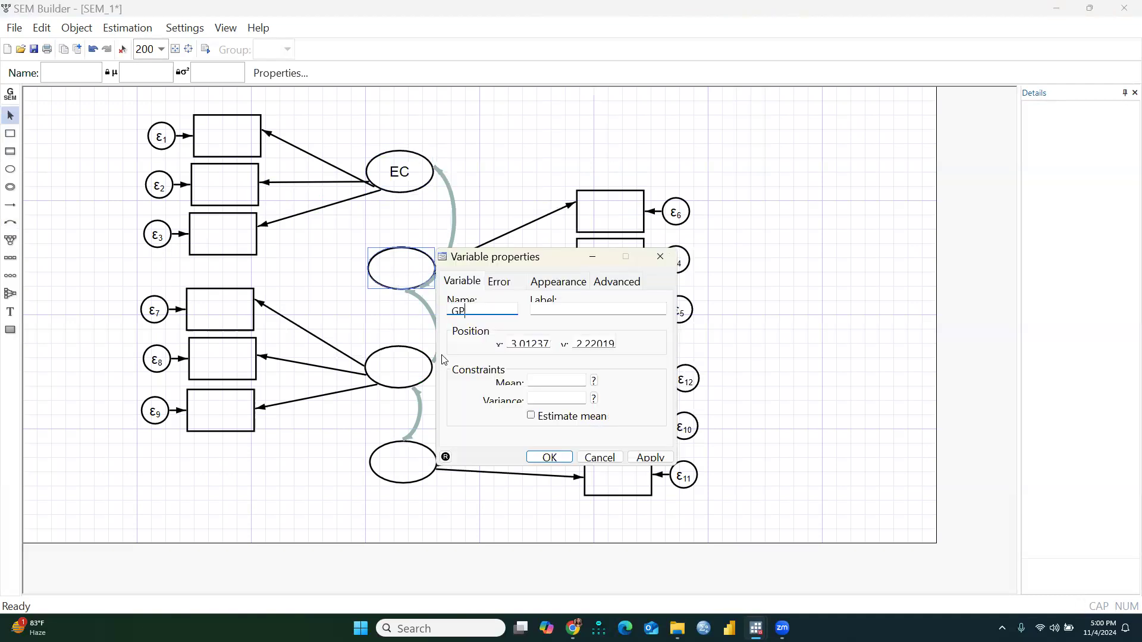
pyautogui.click(550, 458)
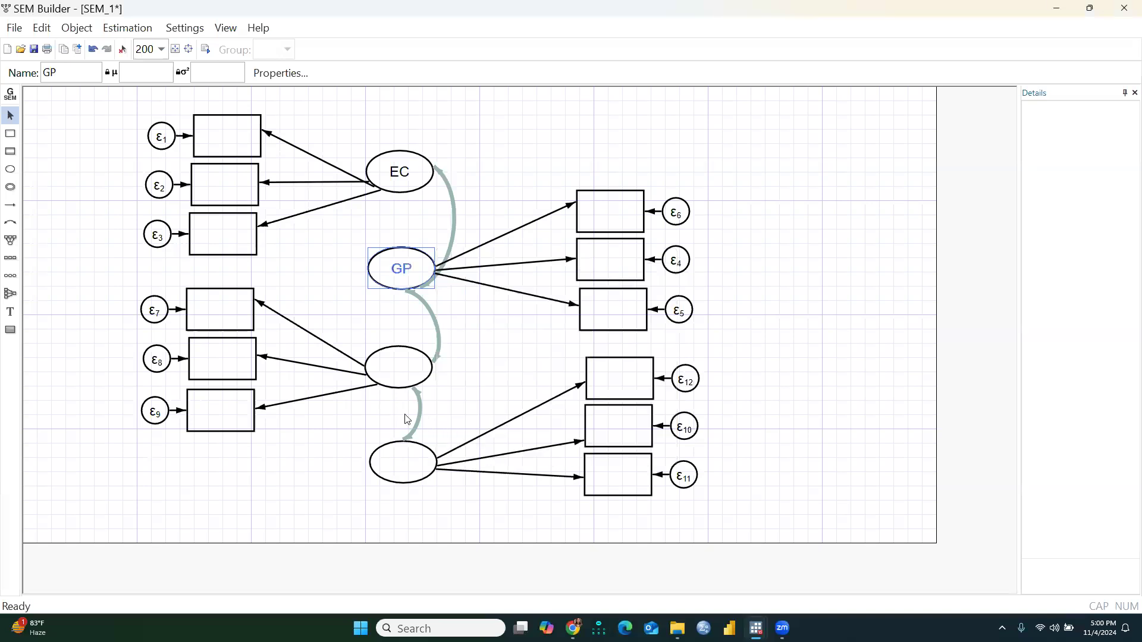
# Step: Name the third and bottom ellipses PEV and PEB
pyautogui.doubleClick(403, 379)
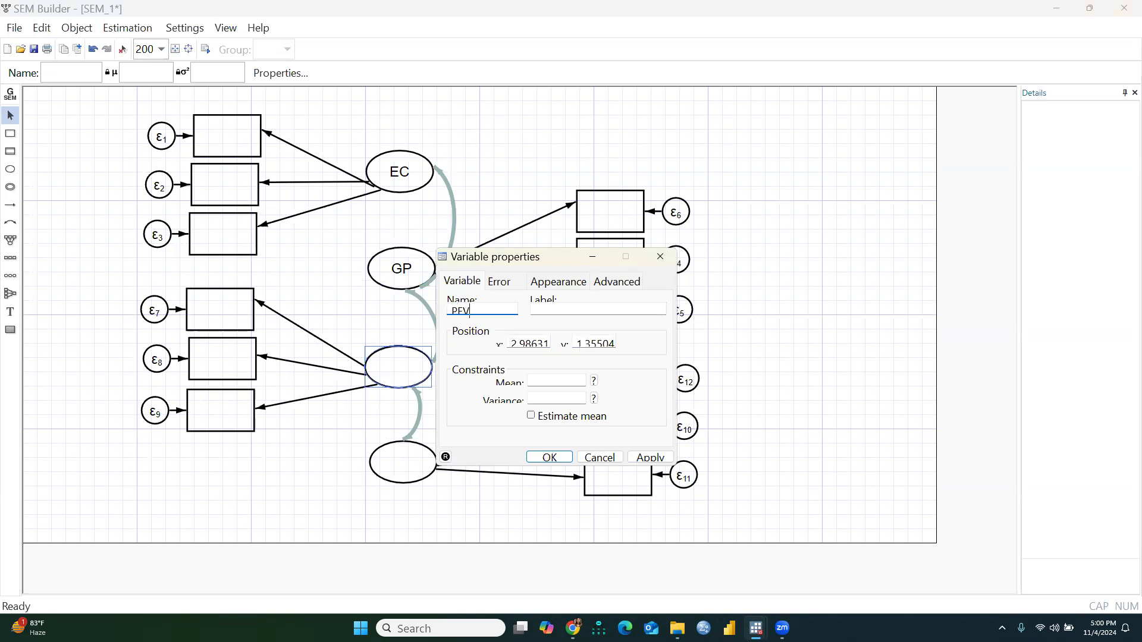
pyautogui.click(549, 458)
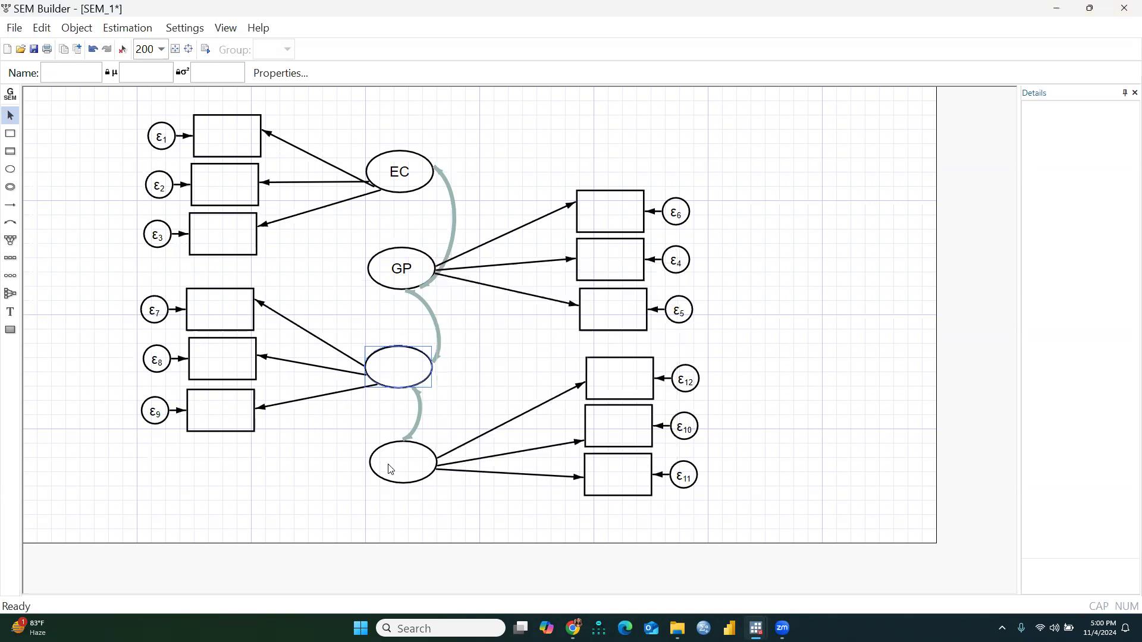
pyautogui.doubleClick(400, 468)
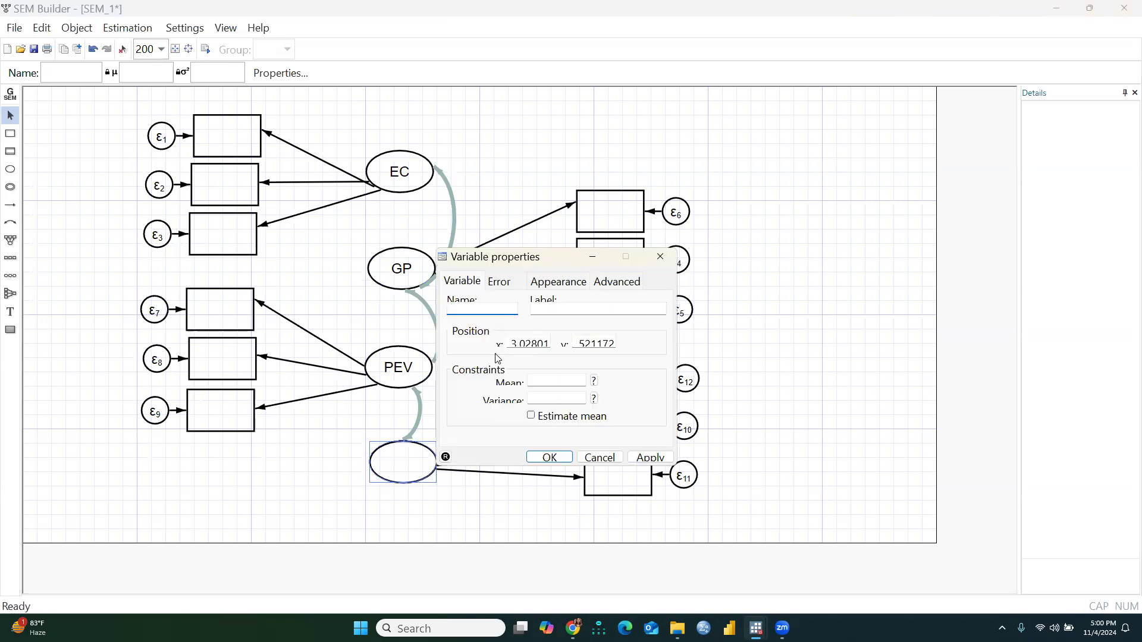
pyautogui.write('PEB')
pyautogui.click(550, 458)
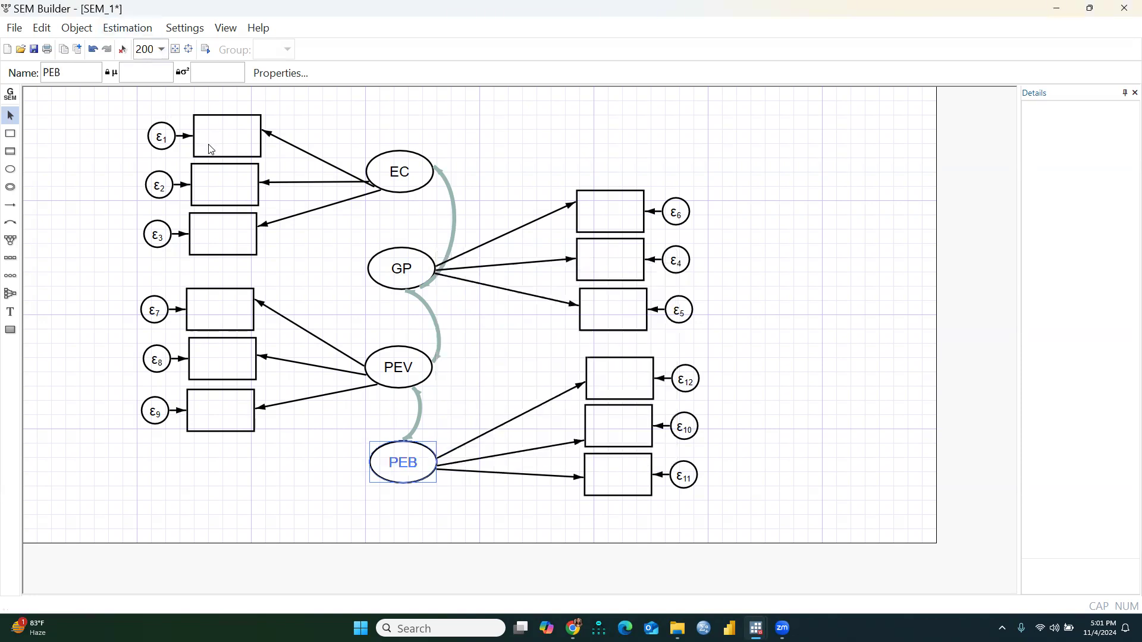
# Step: Switch to GSEM mode and assign EC1, EC2 and EC3 to the top three left boxes
pyautogui.click(10, 94)
pyautogui.click(231, 143)
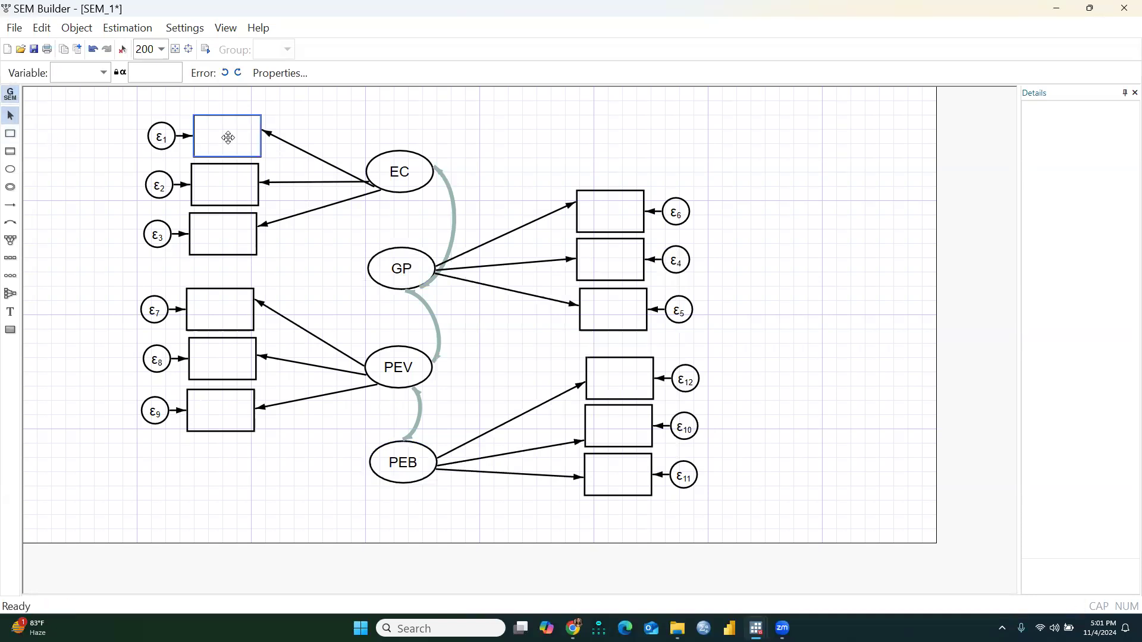
pyautogui.doubleClick(228, 142)
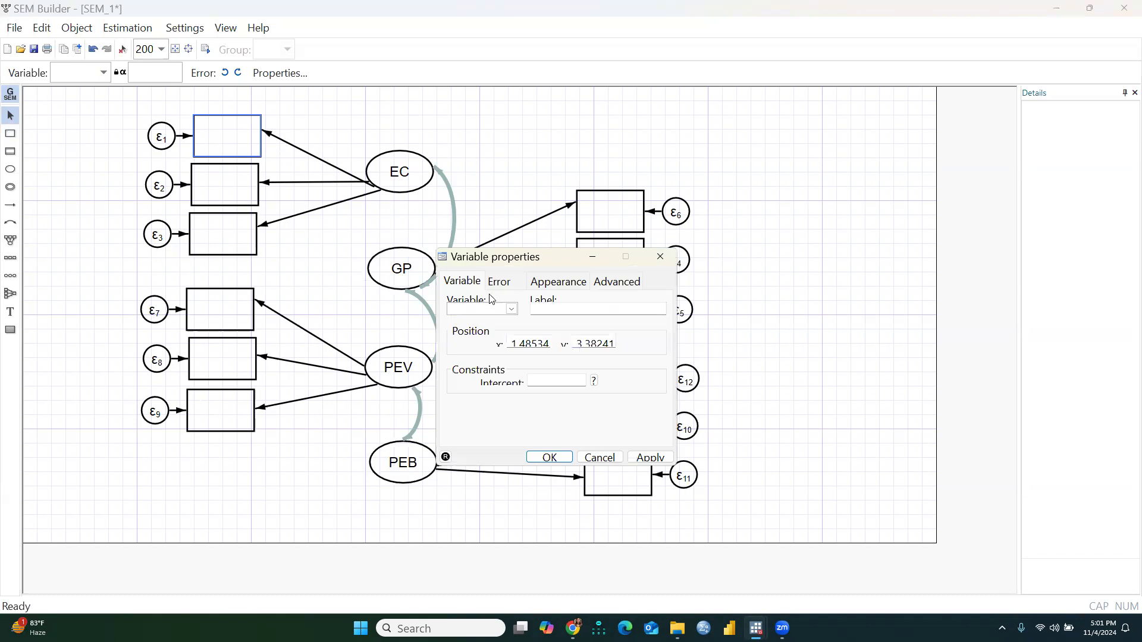
pyautogui.click(511, 309)
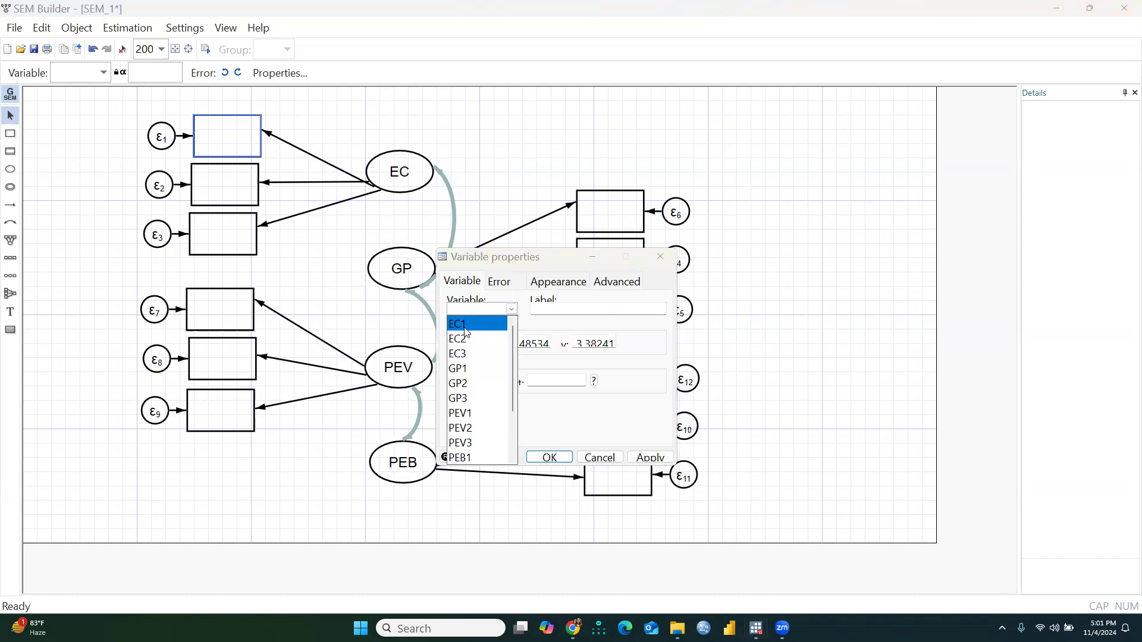
pyautogui.click(465, 326)
pyautogui.click(549, 458)
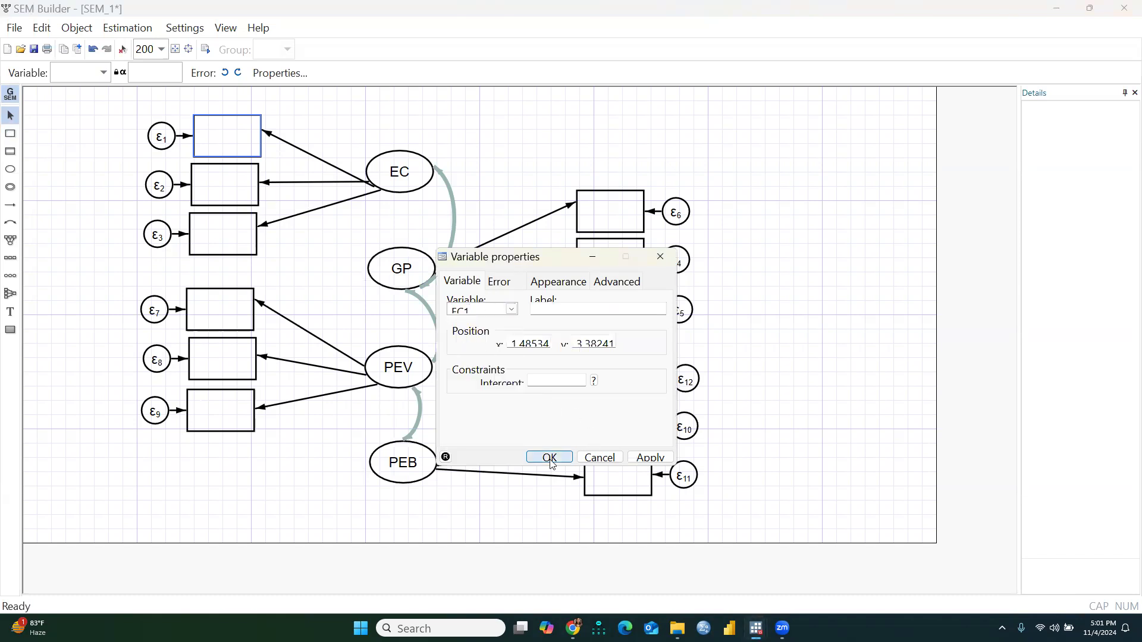
pyautogui.click(226, 200)
pyautogui.doubleClick(226, 200)
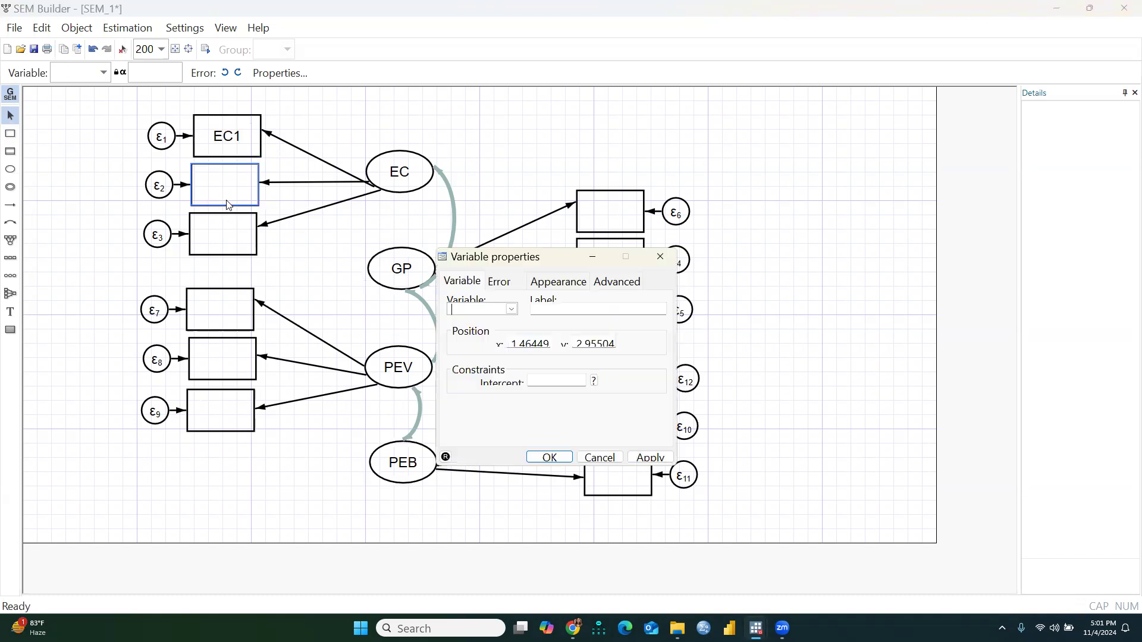
pyautogui.click(508, 308)
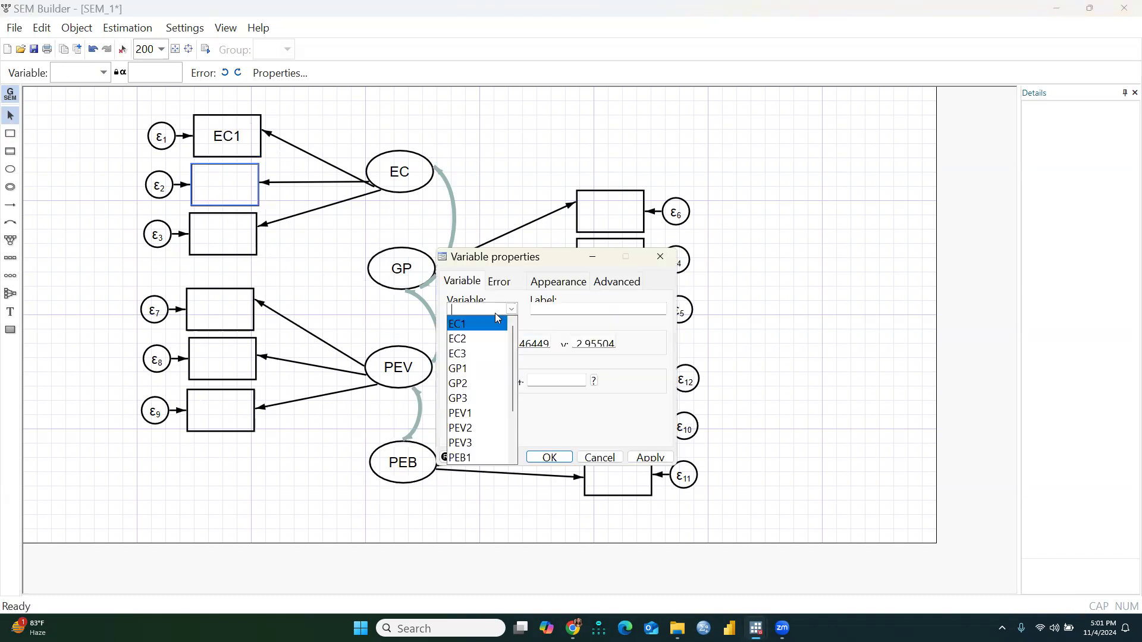
pyautogui.click(465, 339)
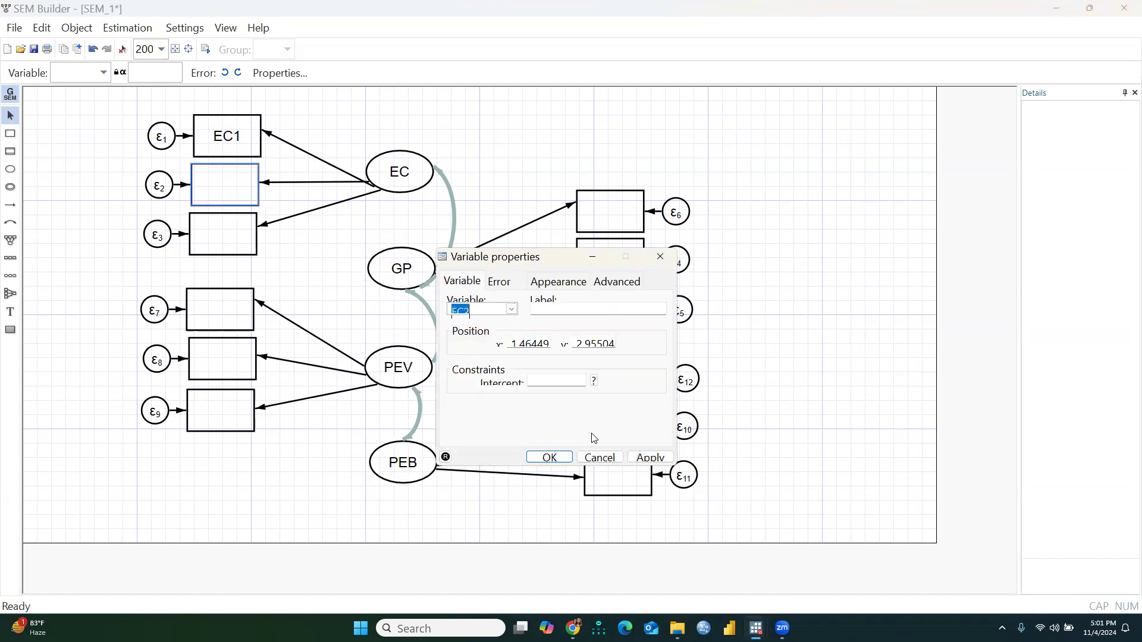
pyautogui.click(550, 458)
pyautogui.doubleClick(224, 233)
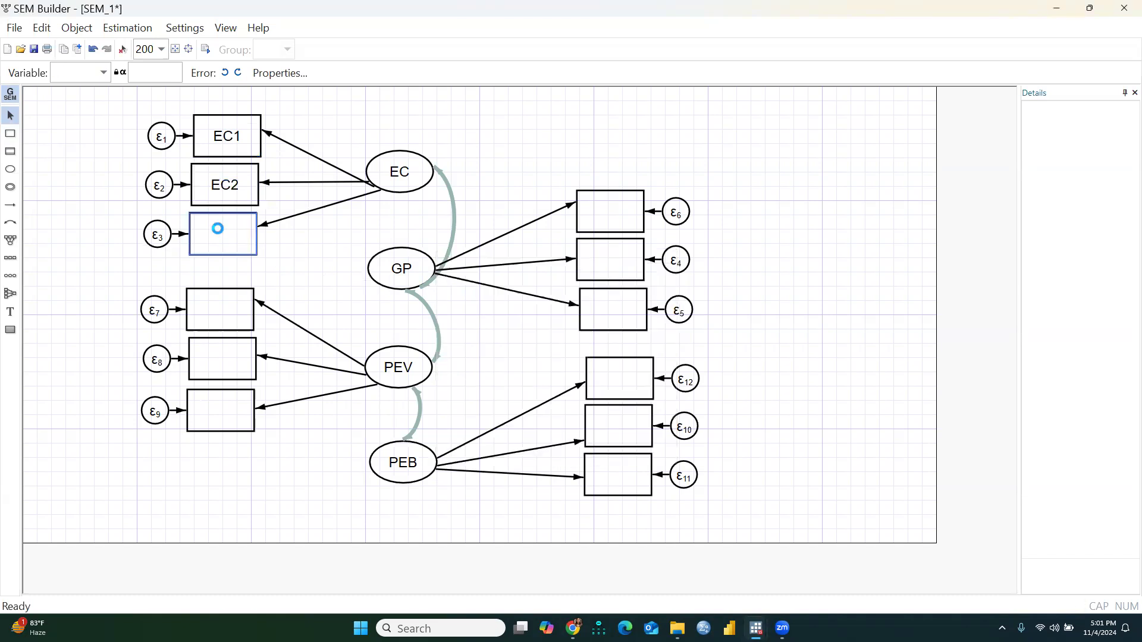
pyautogui.click(512, 307)
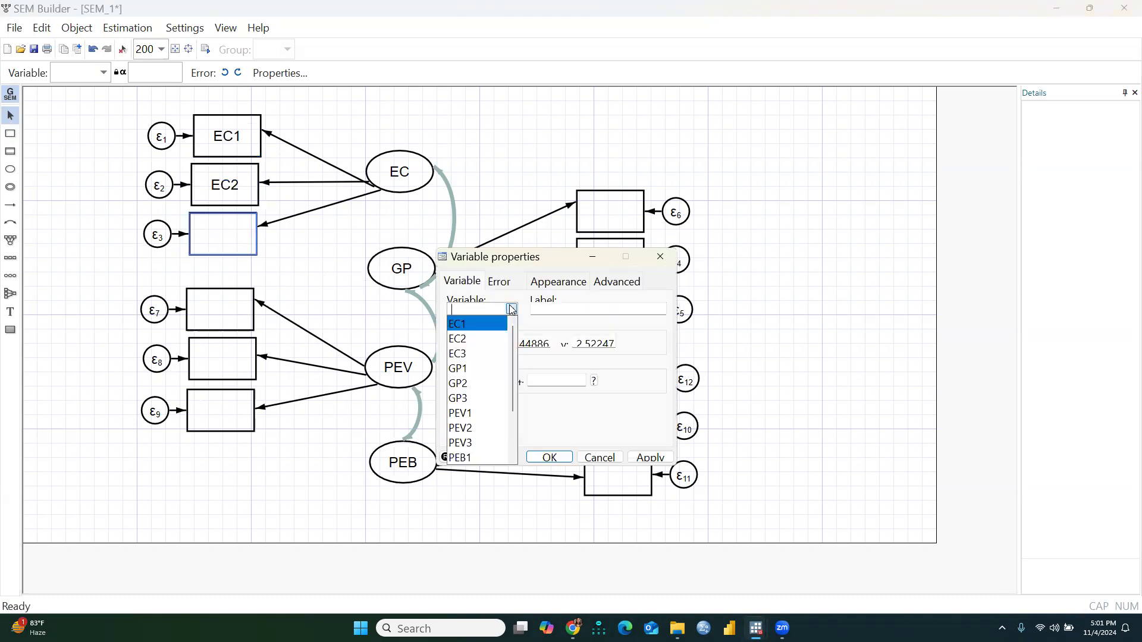
pyautogui.click(466, 354)
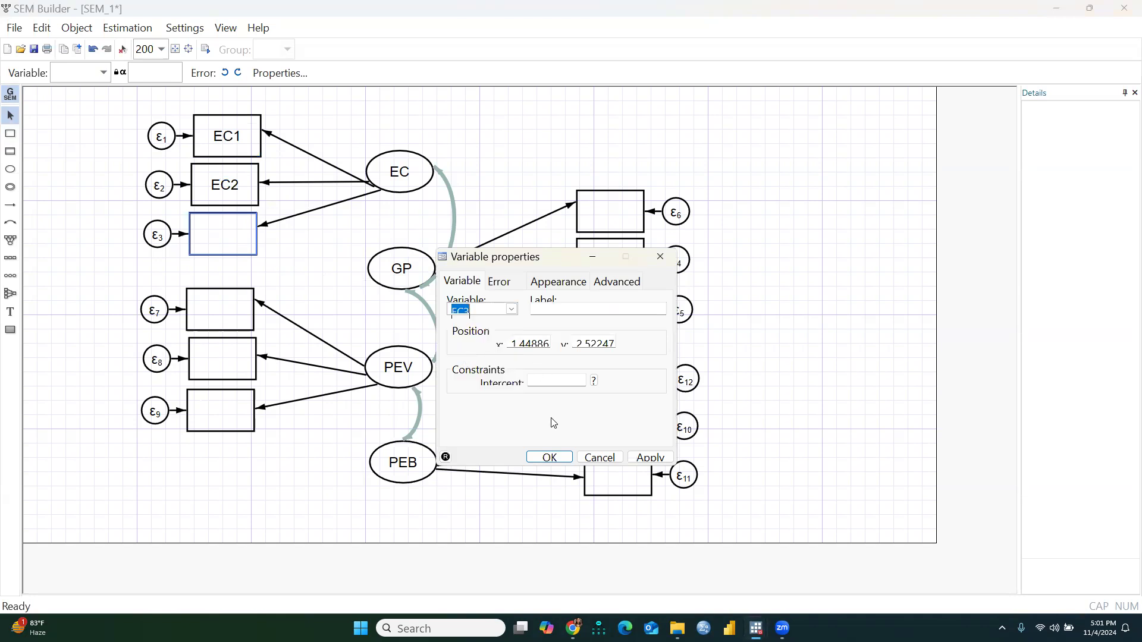
pyautogui.click(547, 457)
# Step: Assign PEV1, PEV2 and PEV3 to the boxes beside ε7, ε8 and ε9
pyautogui.doubleClick(221, 318)
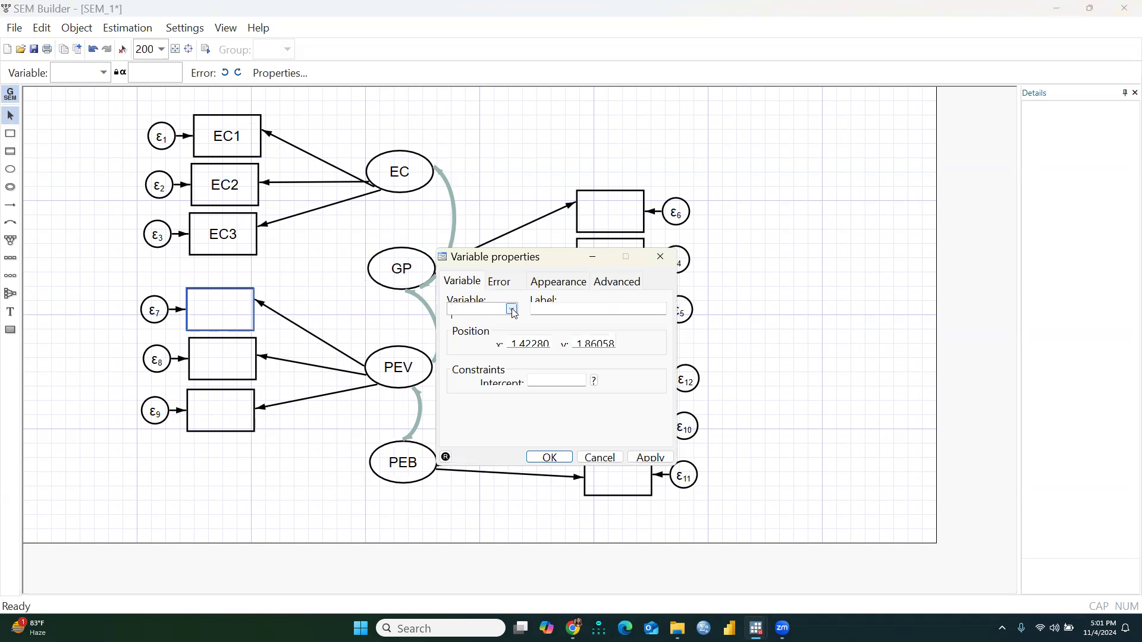
pyautogui.click(514, 313)
pyautogui.click(470, 411)
pyautogui.click(550, 458)
pyautogui.doubleClick(217, 360)
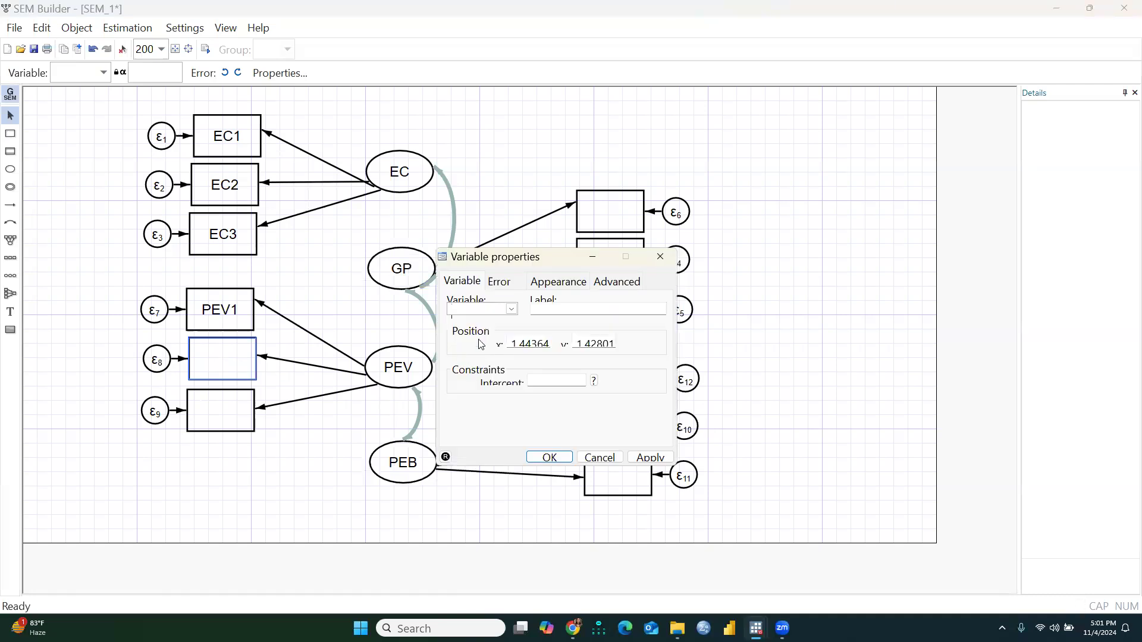
pyautogui.click(512, 308)
pyautogui.click(471, 428)
pyautogui.click(549, 458)
pyautogui.doubleClick(230, 424)
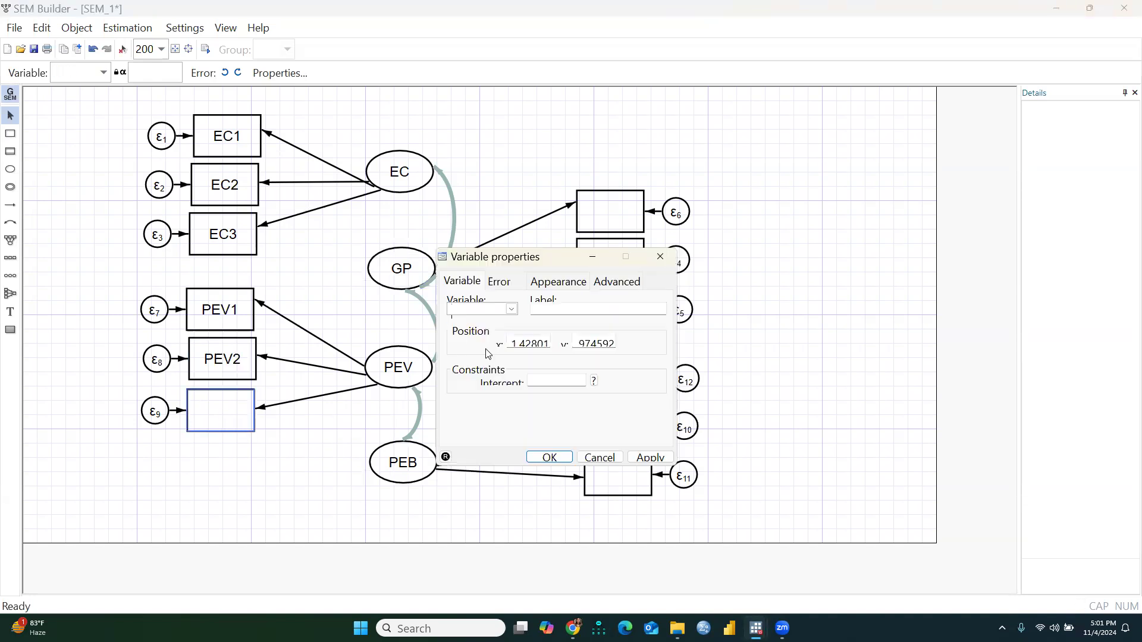
pyautogui.click(511, 309)
pyautogui.click(470, 442)
pyautogui.click(549, 457)
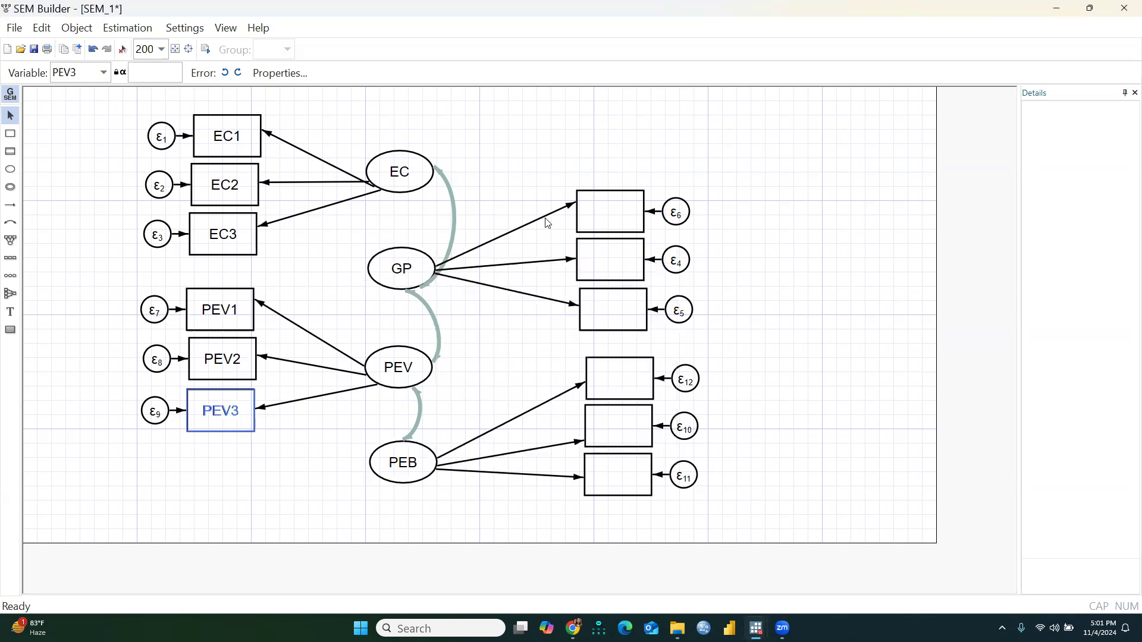
# Step: Assign GP1, GP2 and GP3 to the upper three right boxes
pyautogui.doubleClick(605, 216)
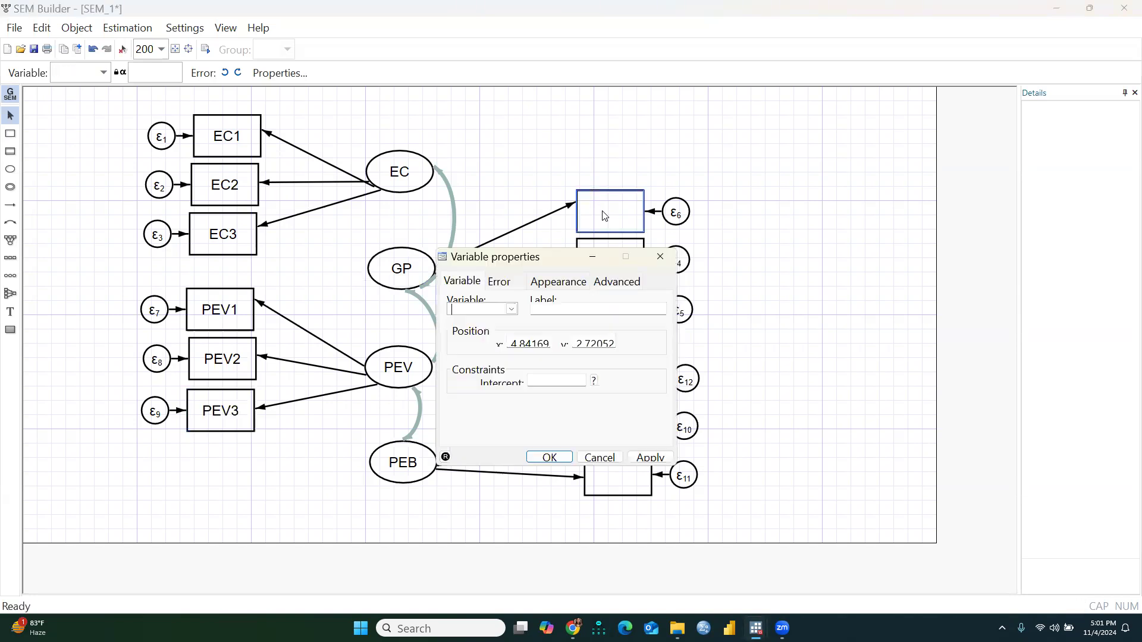
pyautogui.click(511, 309)
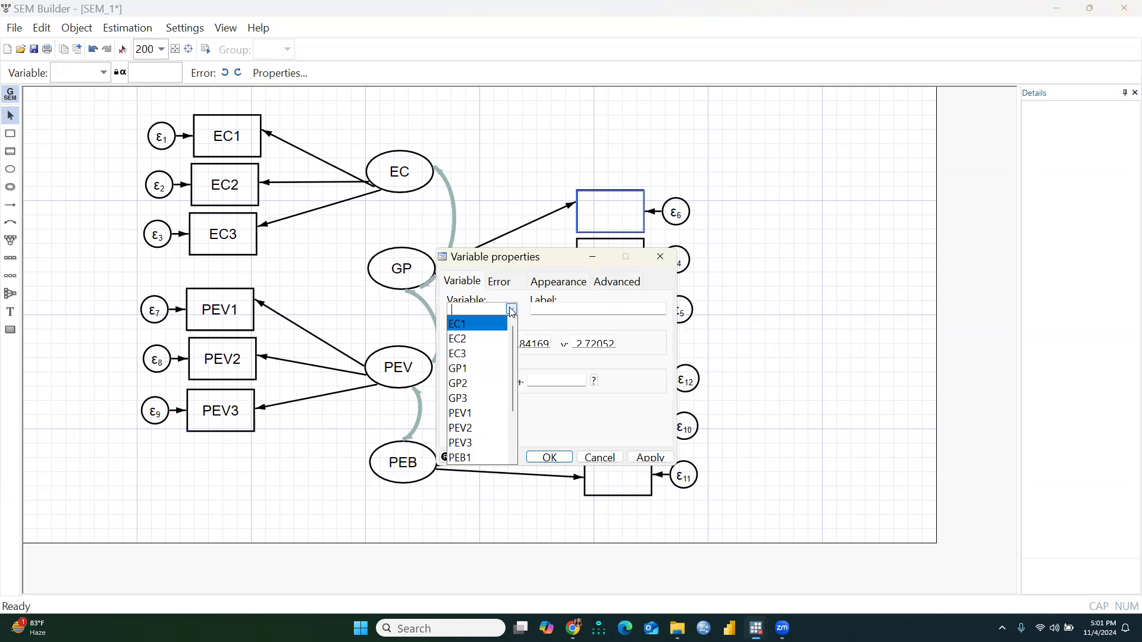
pyautogui.click(470, 368)
pyautogui.click(548, 458)
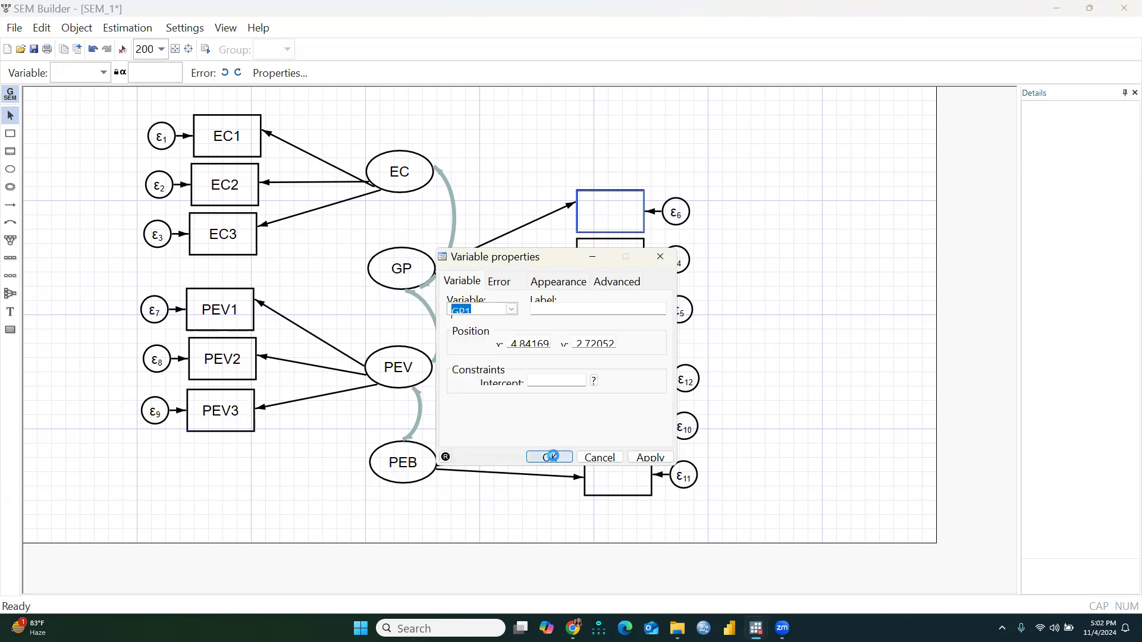
pyautogui.doubleClick(628, 272)
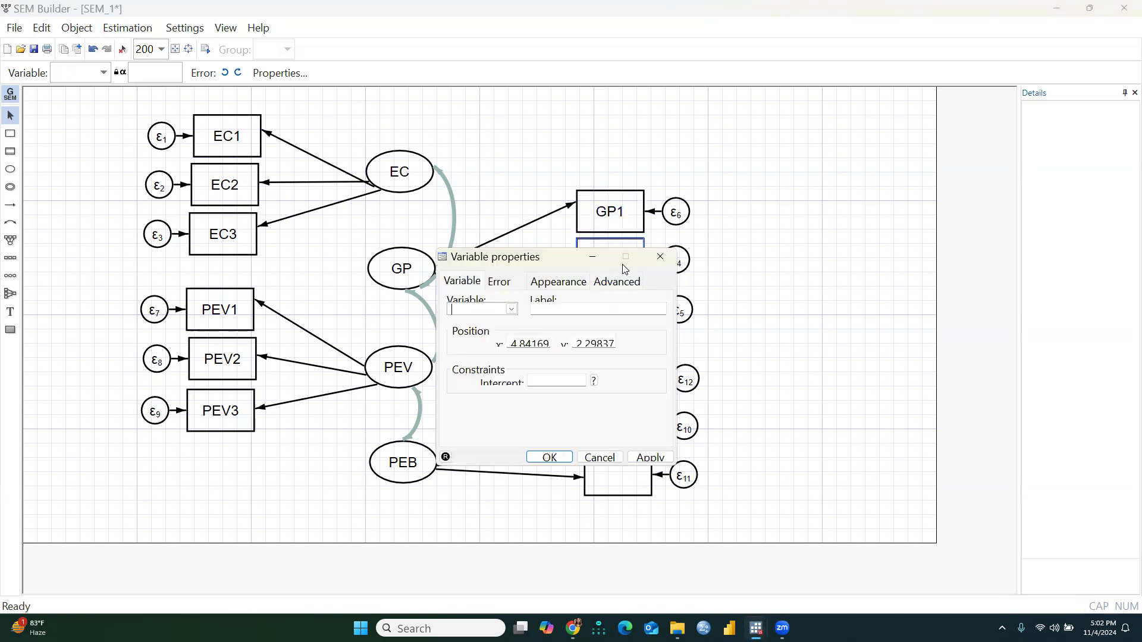
pyautogui.click(511, 309)
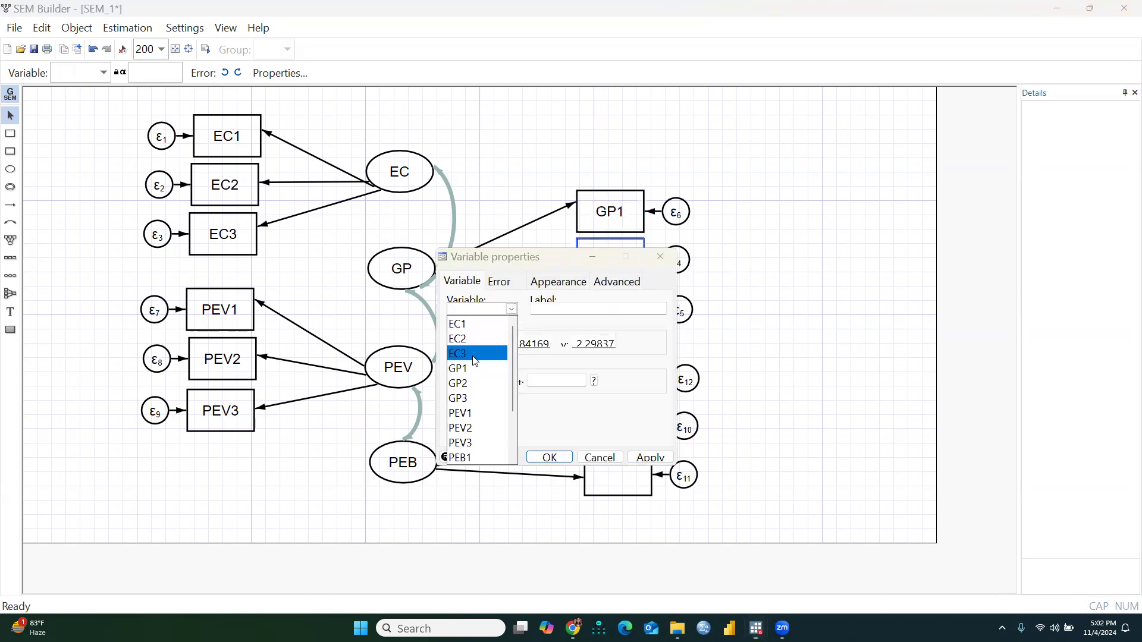
pyautogui.click(483, 386)
pyautogui.click(549, 458)
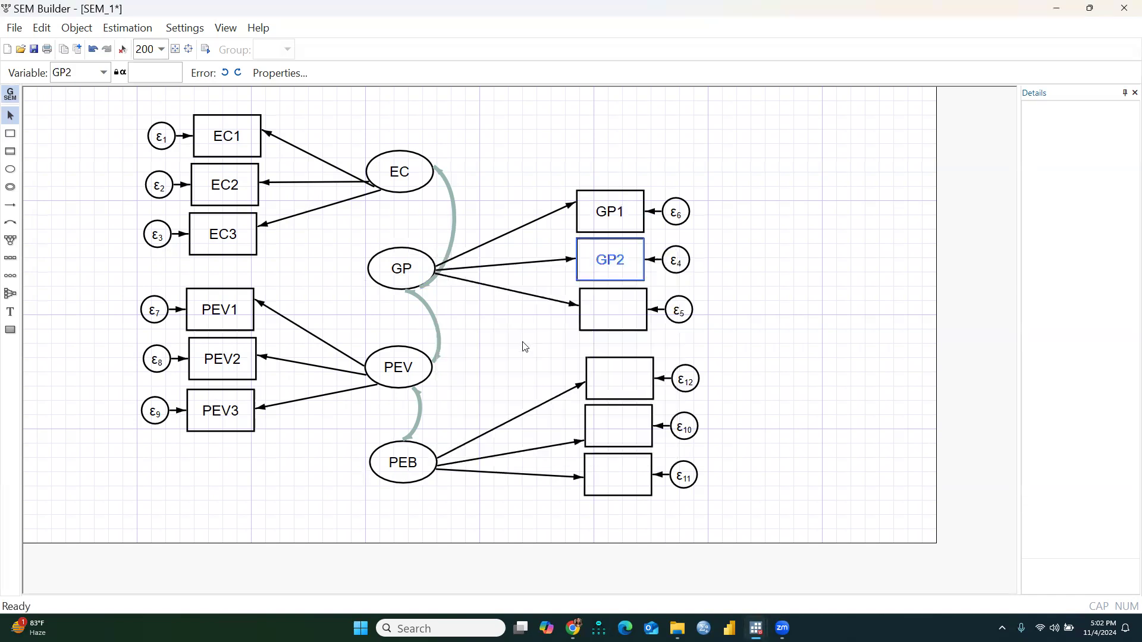
pyautogui.doubleClick(613, 307)
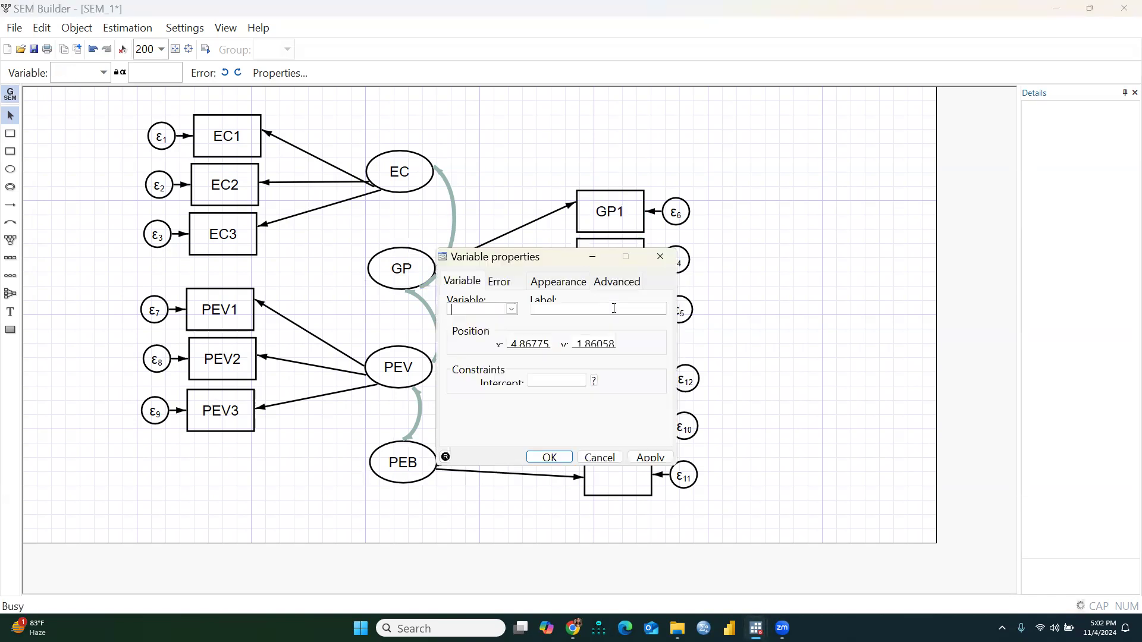
pyautogui.click(512, 309)
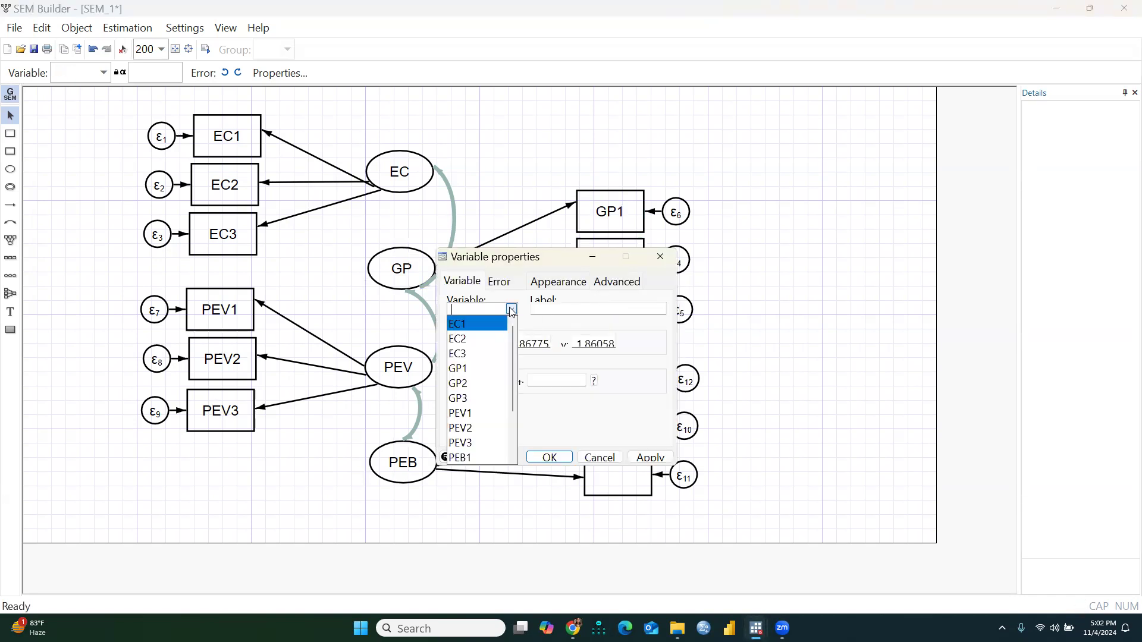
pyautogui.click(469, 398)
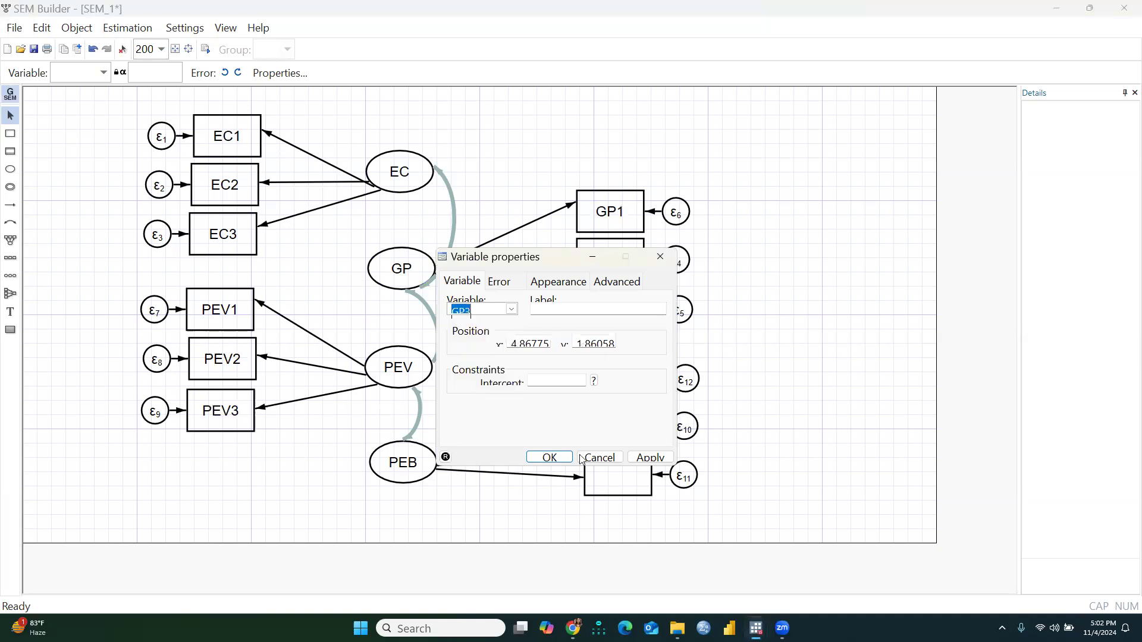
pyautogui.click(549, 458)
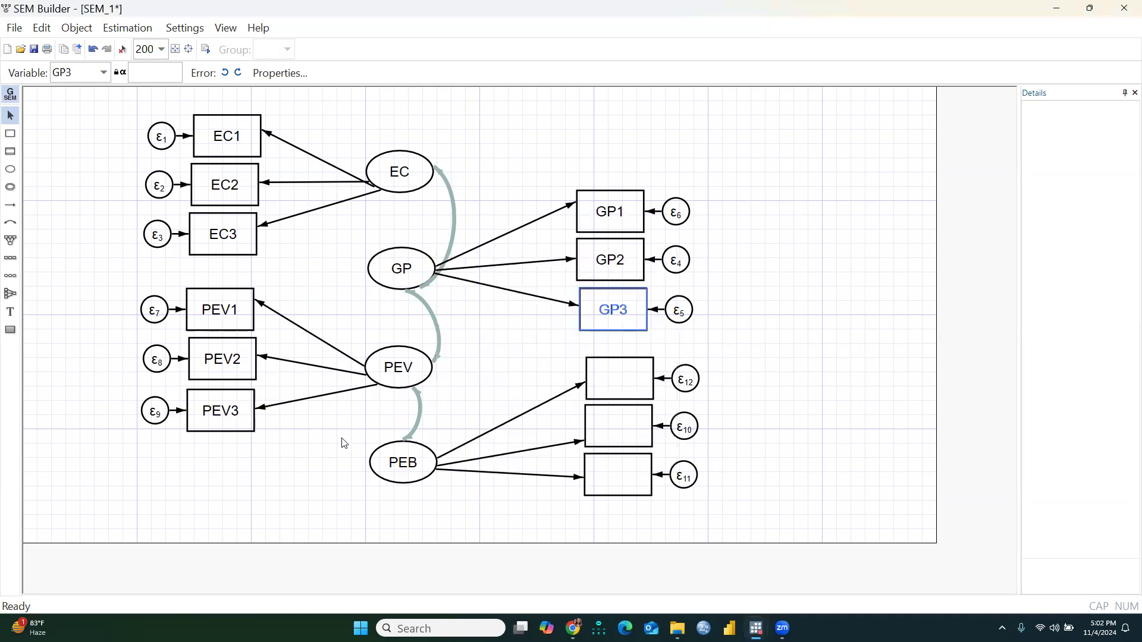
# Step: Assign PEB1, PEB2 and PEB3 to the boxes beside ε12, ε10 and ε11
pyautogui.doubleClick(620, 385)
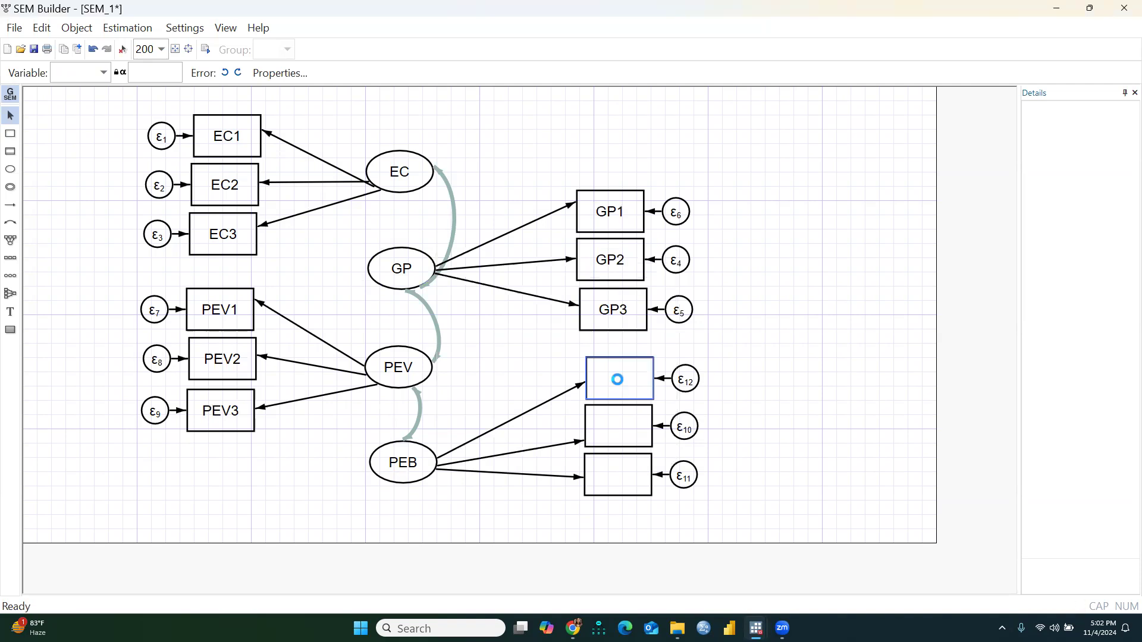
pyautogui.click(512, 309)
pyautogui.scroll(-2, 476, 386)
pyautogui.click(465, 382)
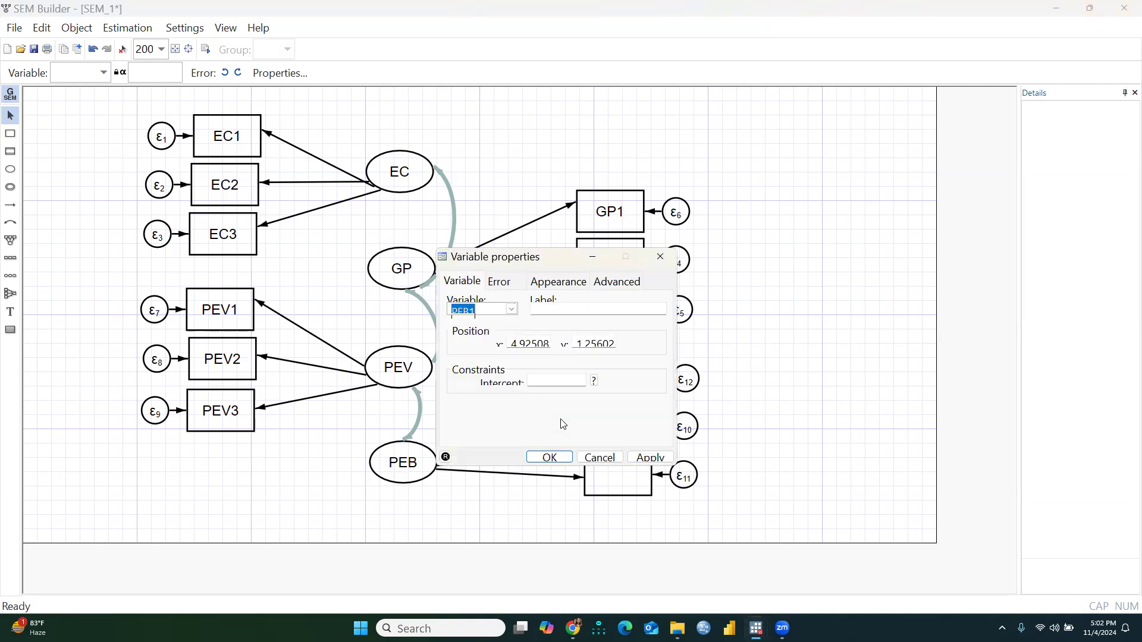
pyautogui.click(549, 457)
pyautogui.click(623, 439)
pyautogui.click(512, 308)
pyautogui.scroll(-3, 491, 445)
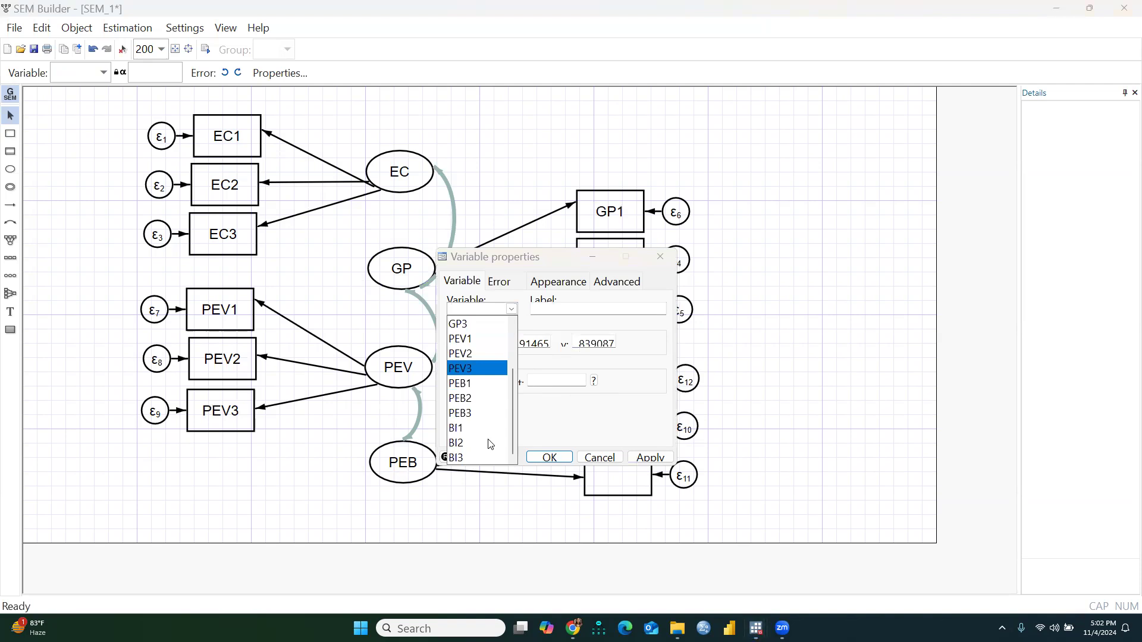
pyautogui.click(470, 398)
pyautogui.click(555, 457)
pyautogui.doubleClick(619, 476)
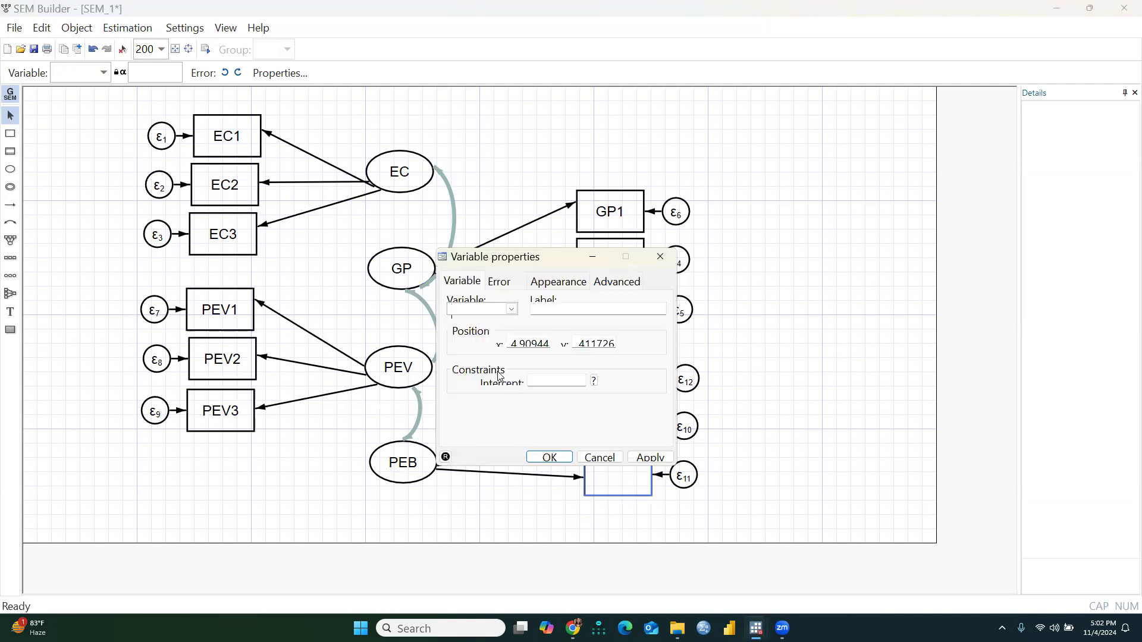
pyautogui.click(512, 309)
pyautogui.scroll(-1, 475, 445)
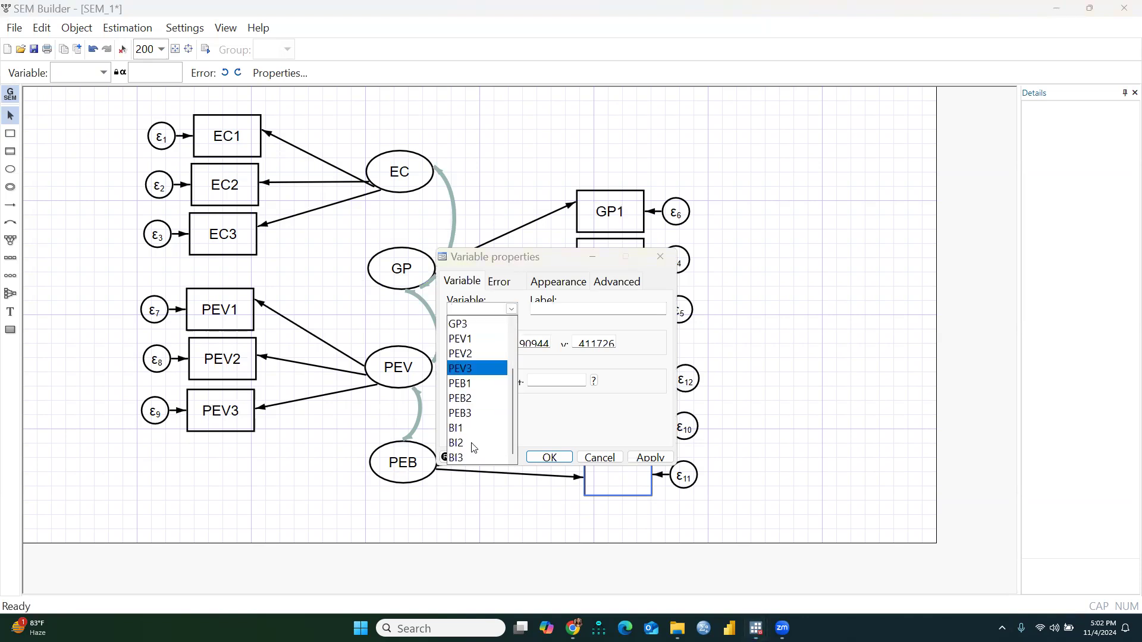
pyautogui.click(470, 398)
pyautogui.click(512, 309)
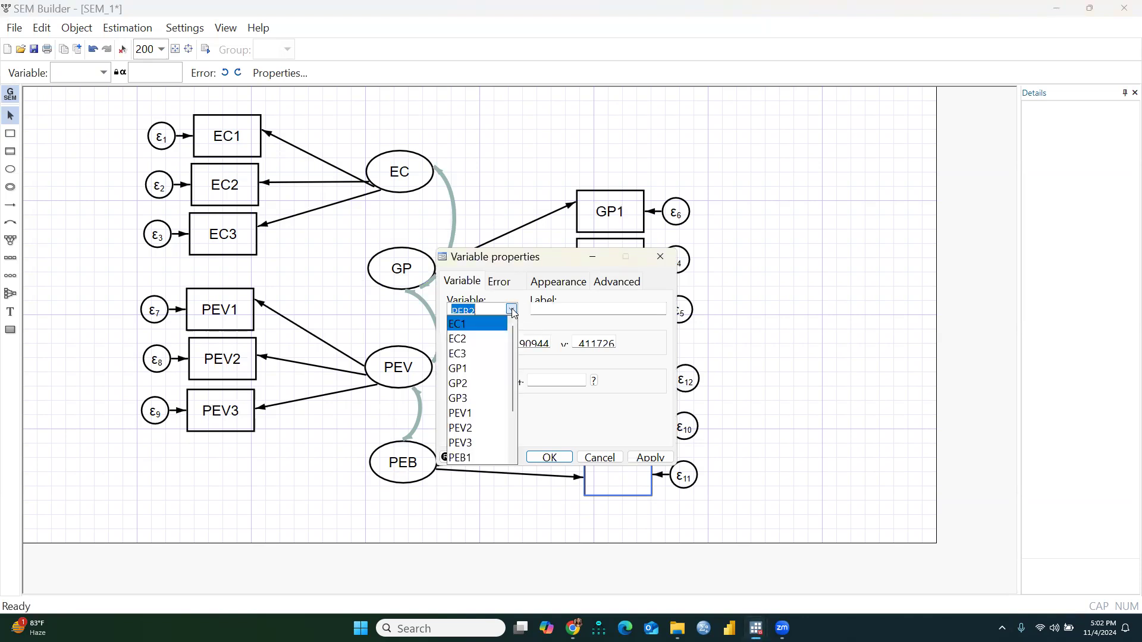
pyautogui.click(470, 440)
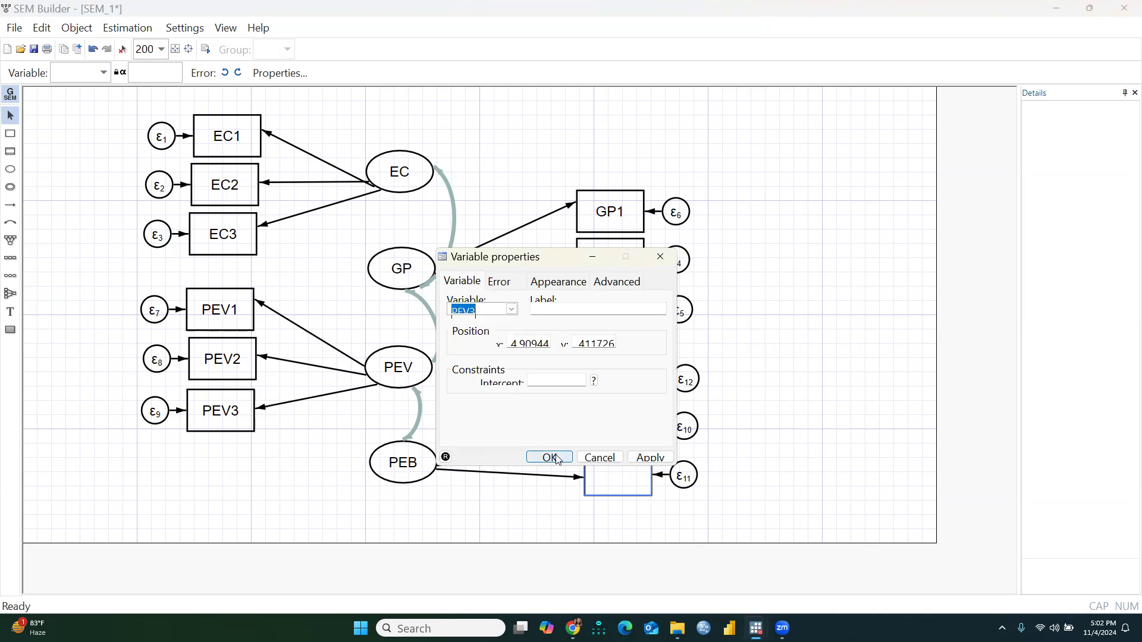
pyautogui.click(511, 309)
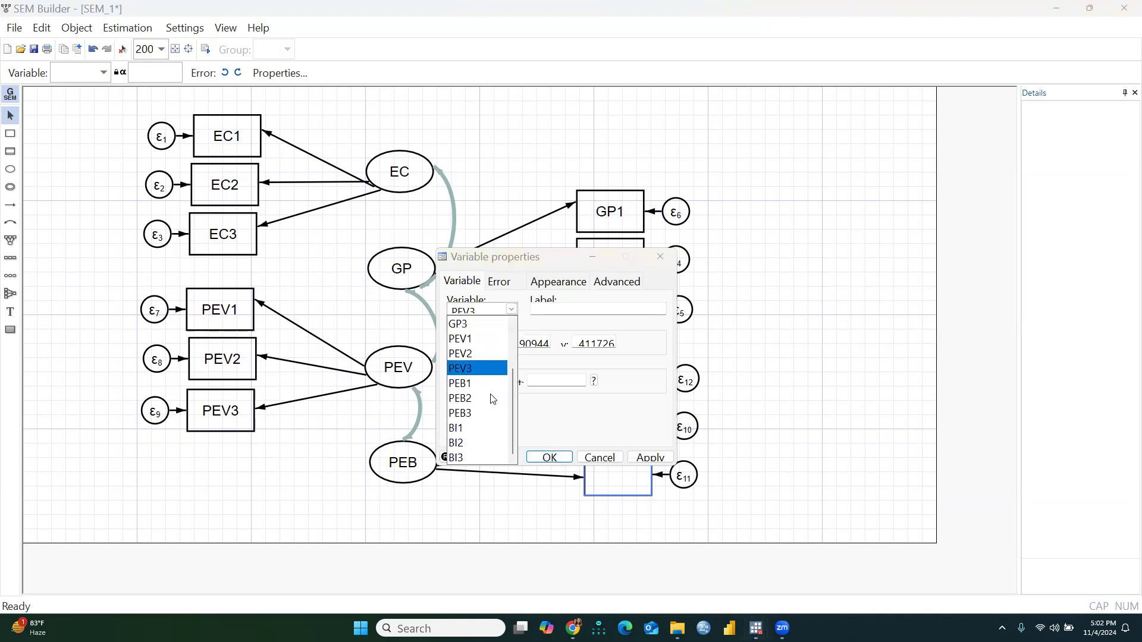
pyautogui.click(476, 413)
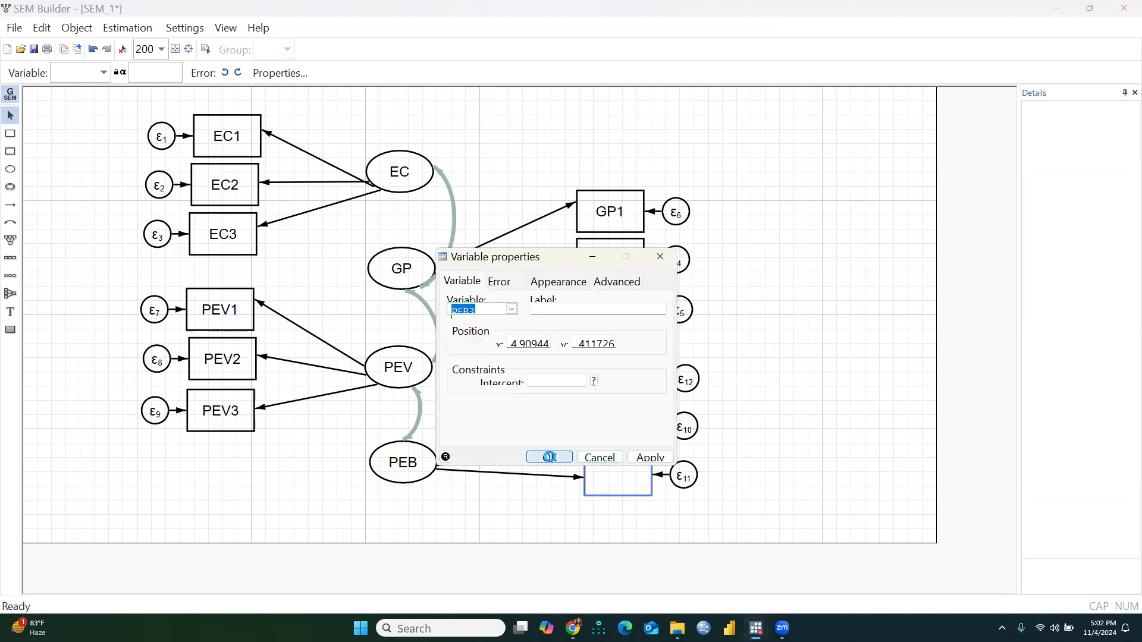
pyautogui.click(550, 457)
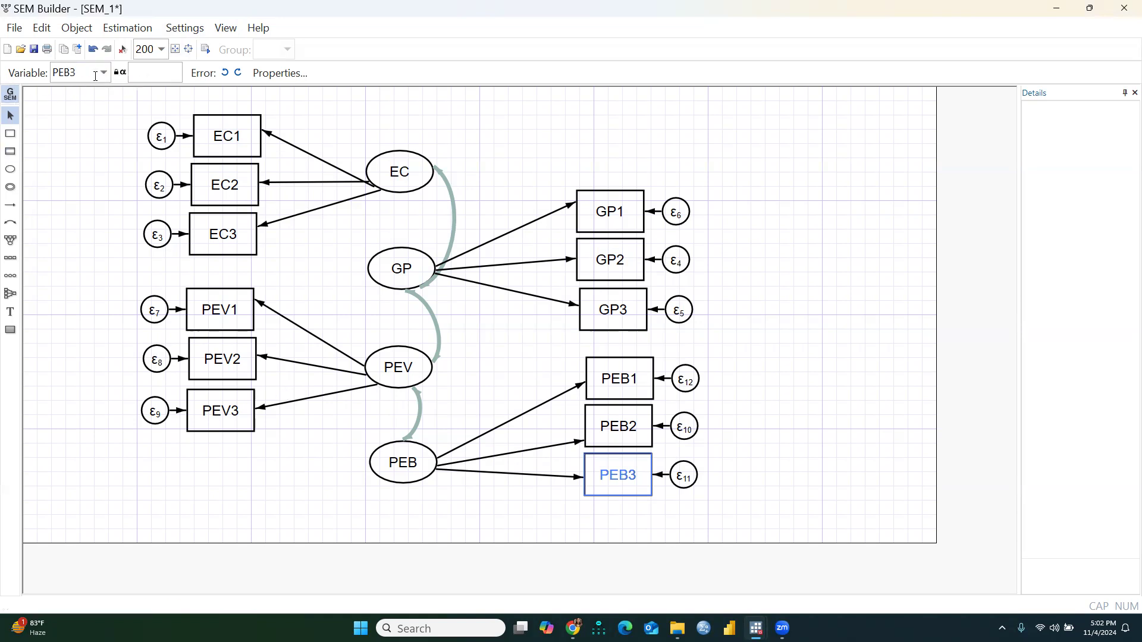
# Step: Estimate the CFA model by maximum likelihood, showing unstandardized loadings, intercepts and variances on the diagram
pyautogui.click(117, 30)
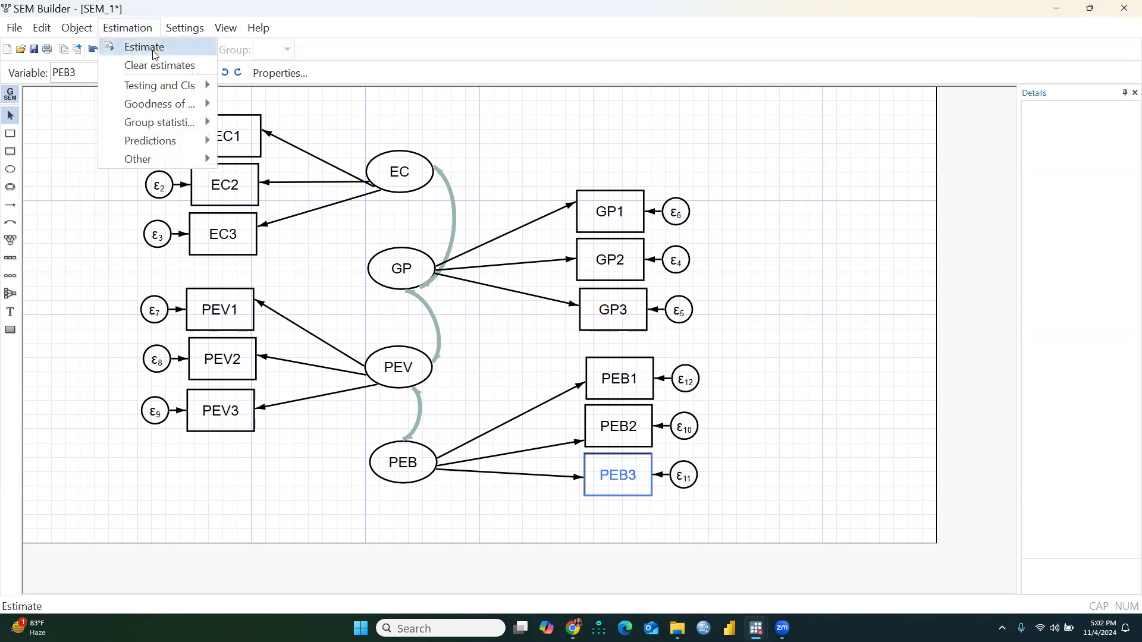
pyautogui.click(11, 95)
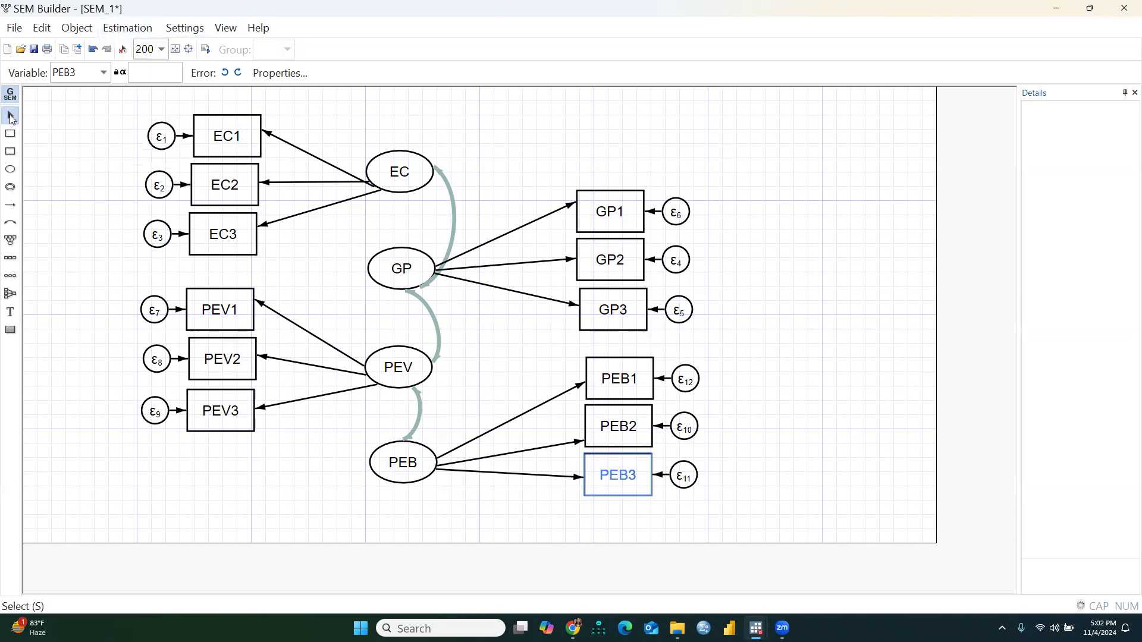
pyautogui.click(127, 28)
pyautogui.click(138, 49)
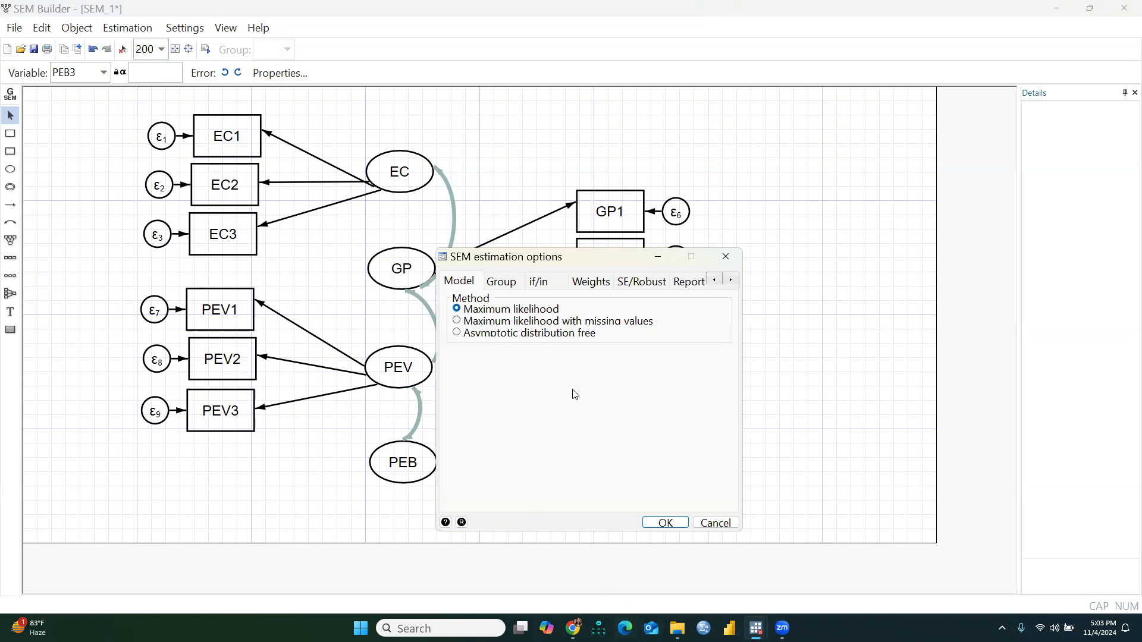
pyautogui.click(667, 526)
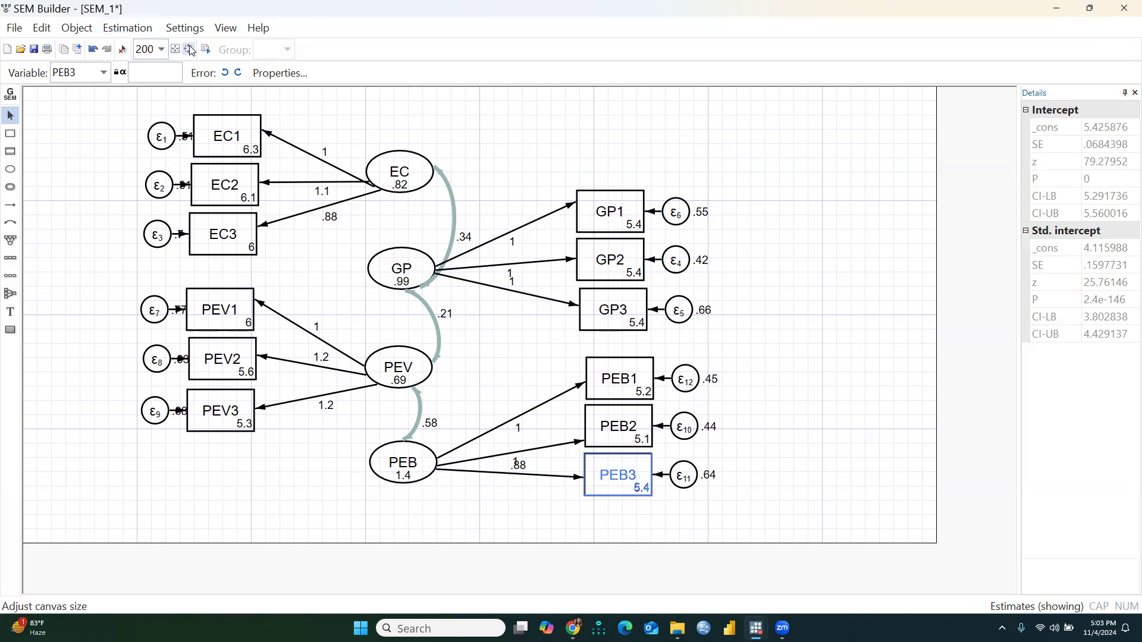
# Step: Re-estimate the model with 'Display standardized coefficients and values' enabled under Reporting
pyautogui.click(147, 29)
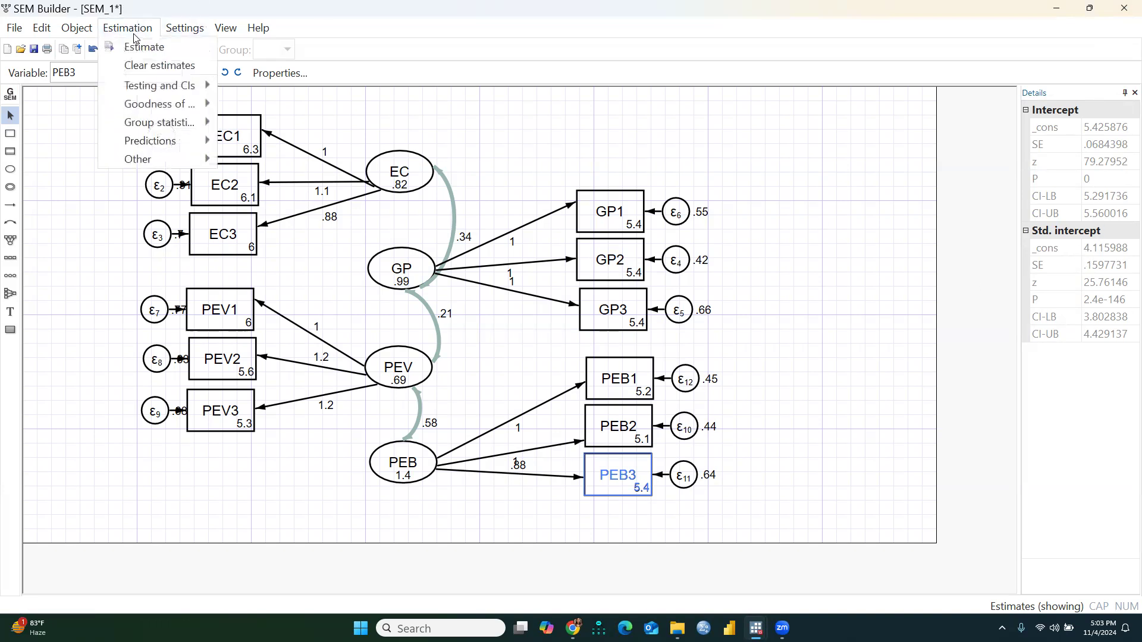
pyautogui.click(148, 53)
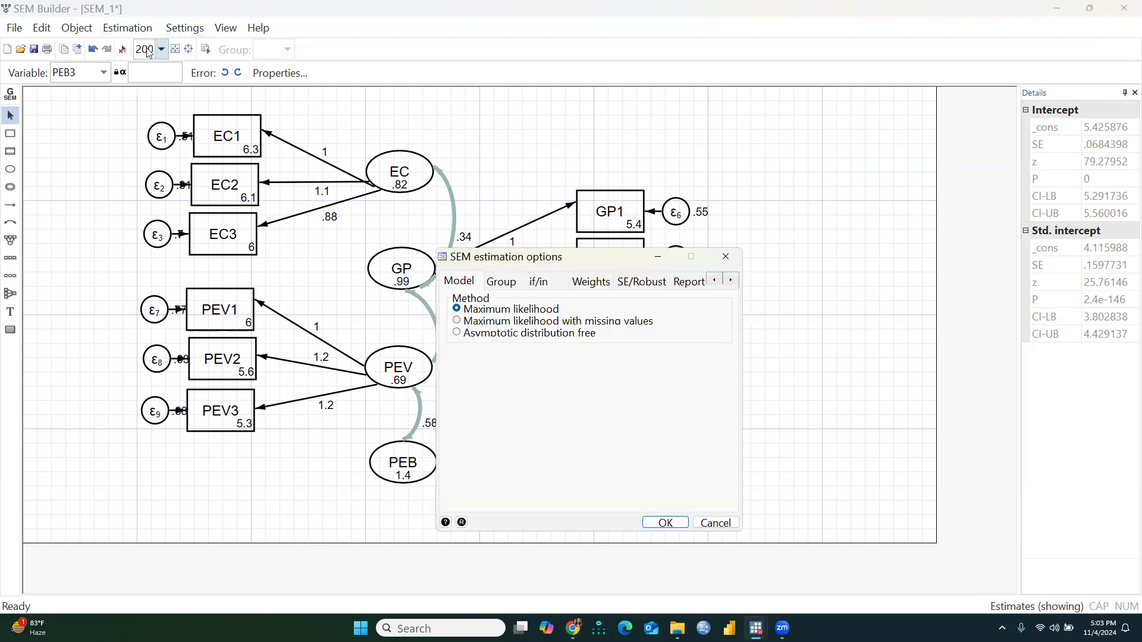
pyautogui.click(690, 283)
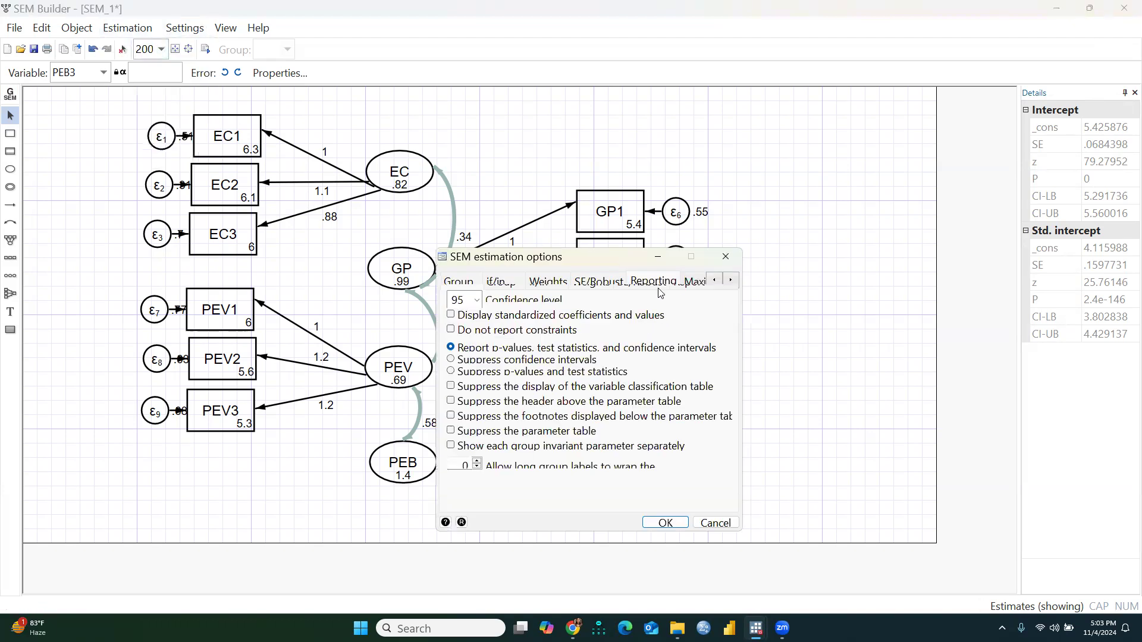
pyautogui.click(452, 316)
pyautogui.click(661, 523)
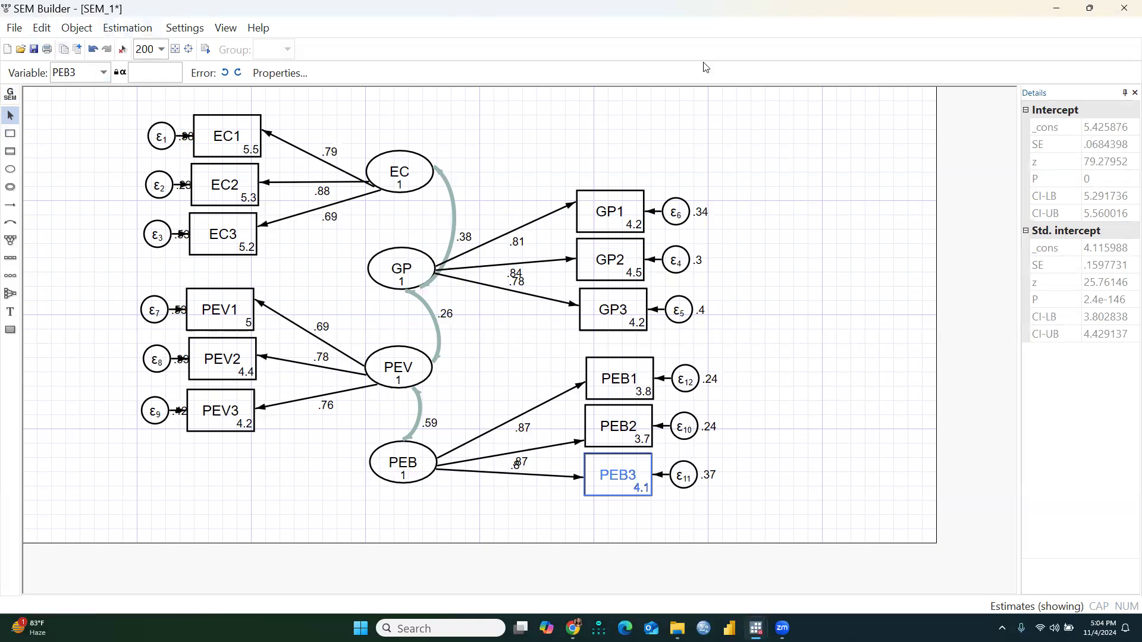
# Step: Minimize SEM Builder and run overall goodness of fit (estat gof), giving chi2_ms(51) = 284.157
pyautogui.click(1063, 10)
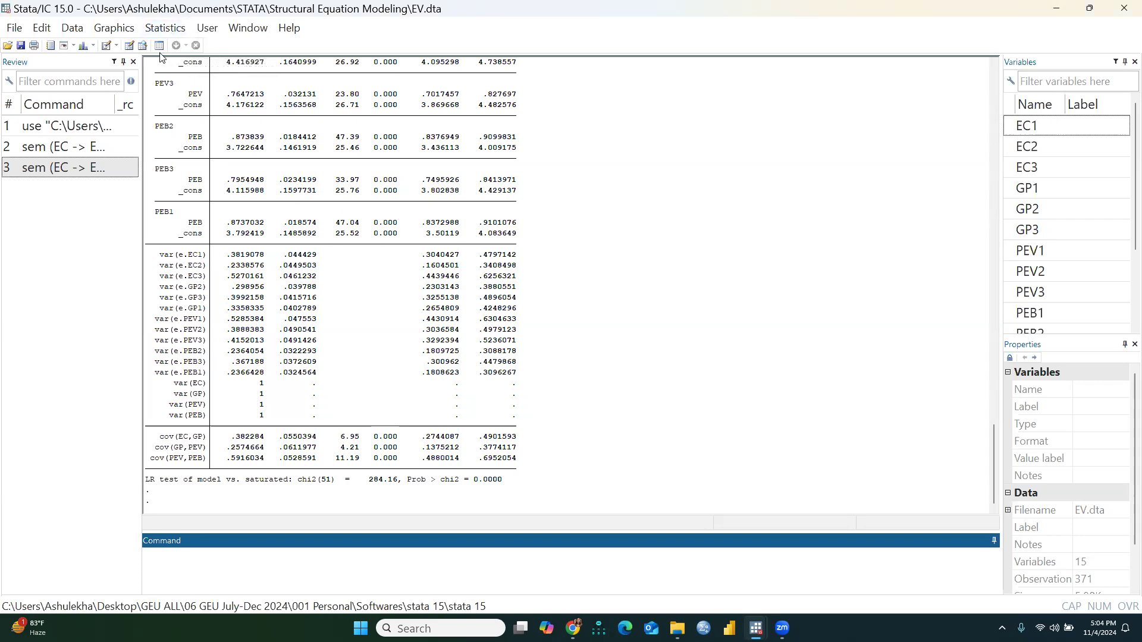
pyautogui.click(165, 28)
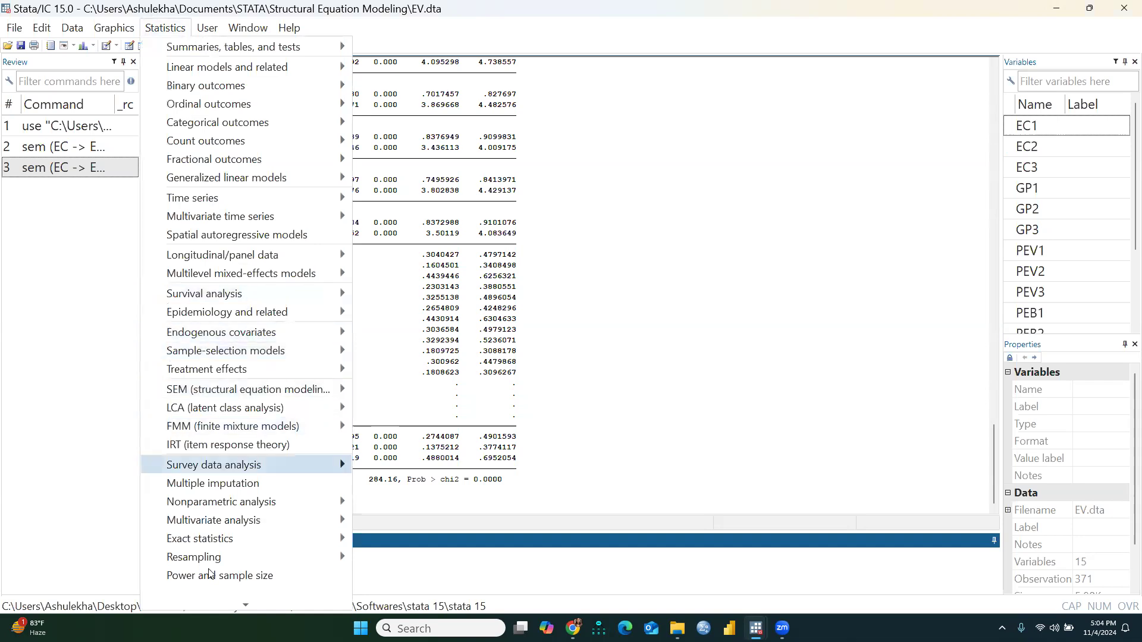
pyautogui.moveTo(246, 605)
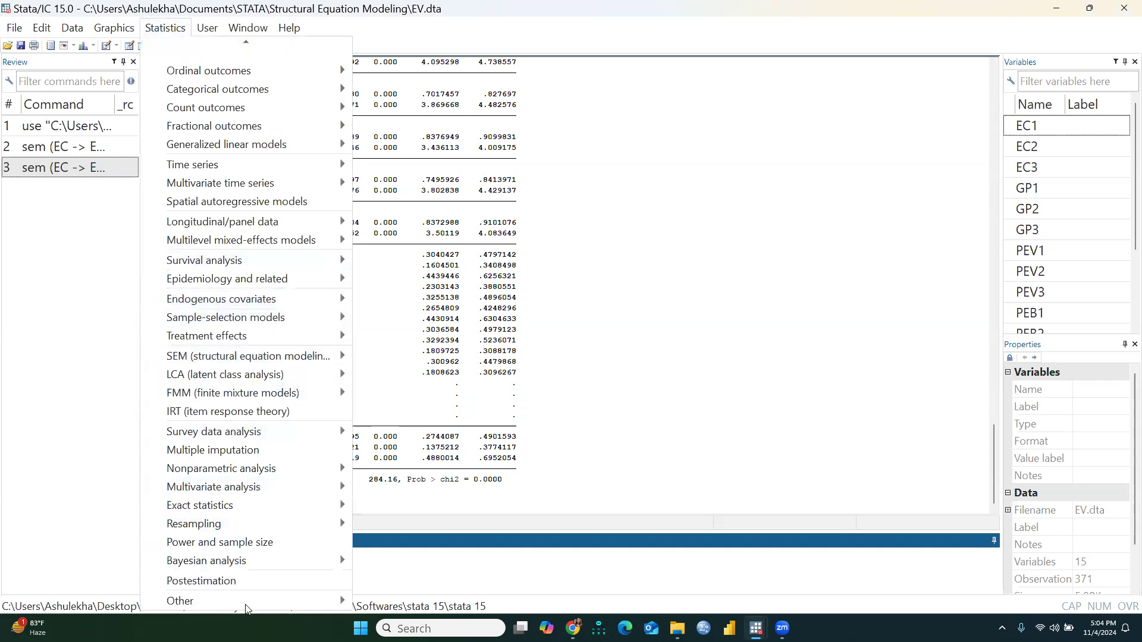
pyautogui.click(220, 582)
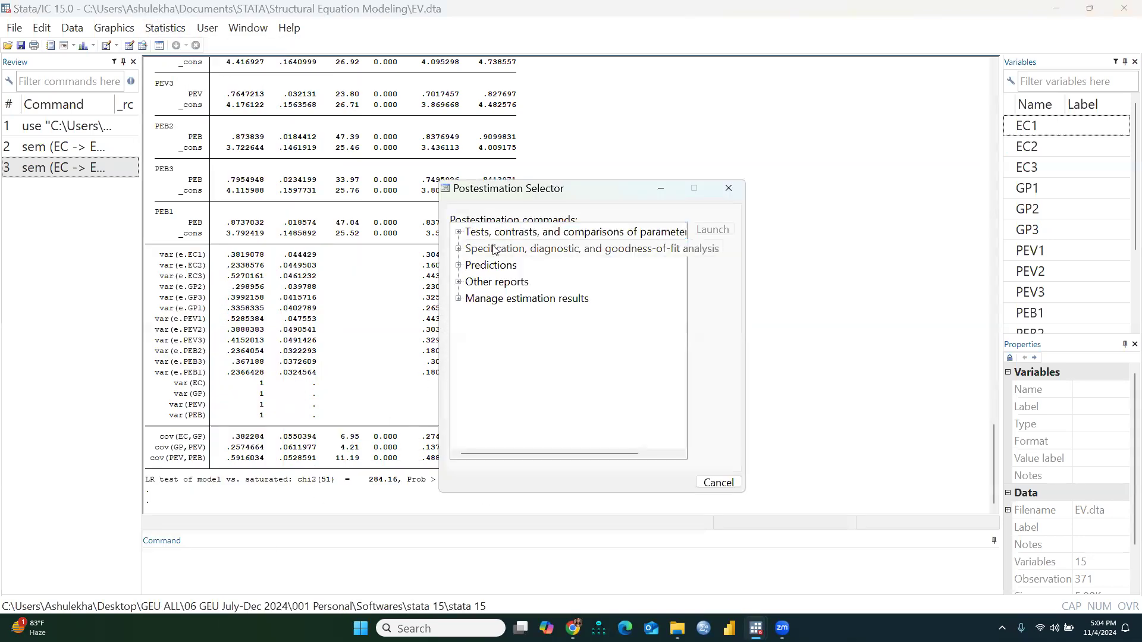
pyautogui.click(460, 249)
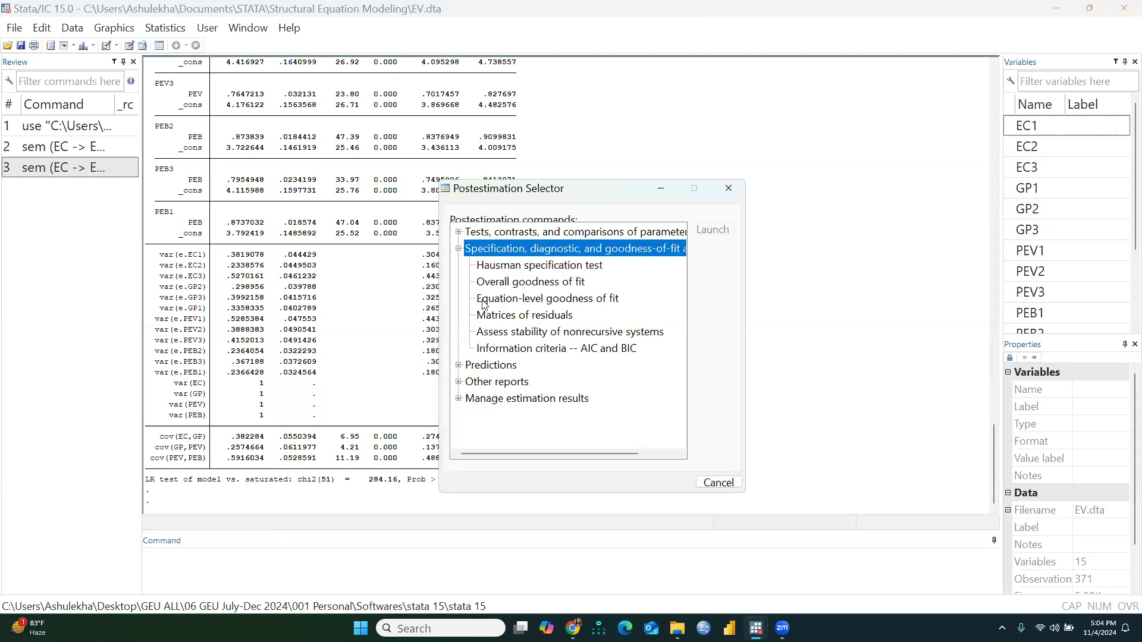
pyautogui.click(481, 283)
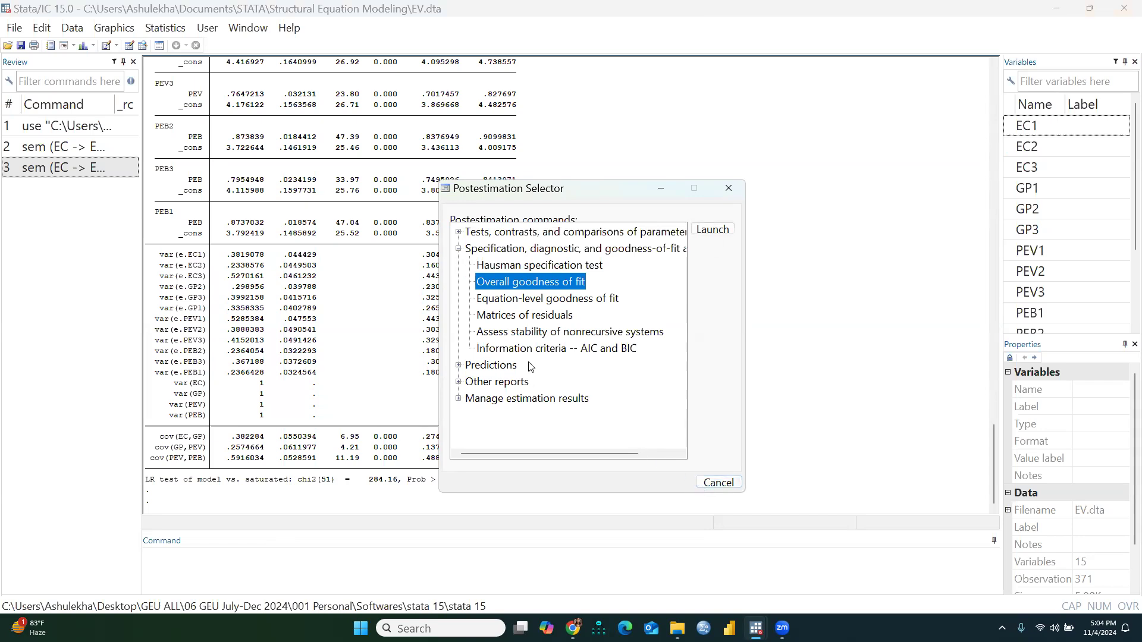
pyautogui.doubleClick(478, 282)
pyautogui.click(478, 309)
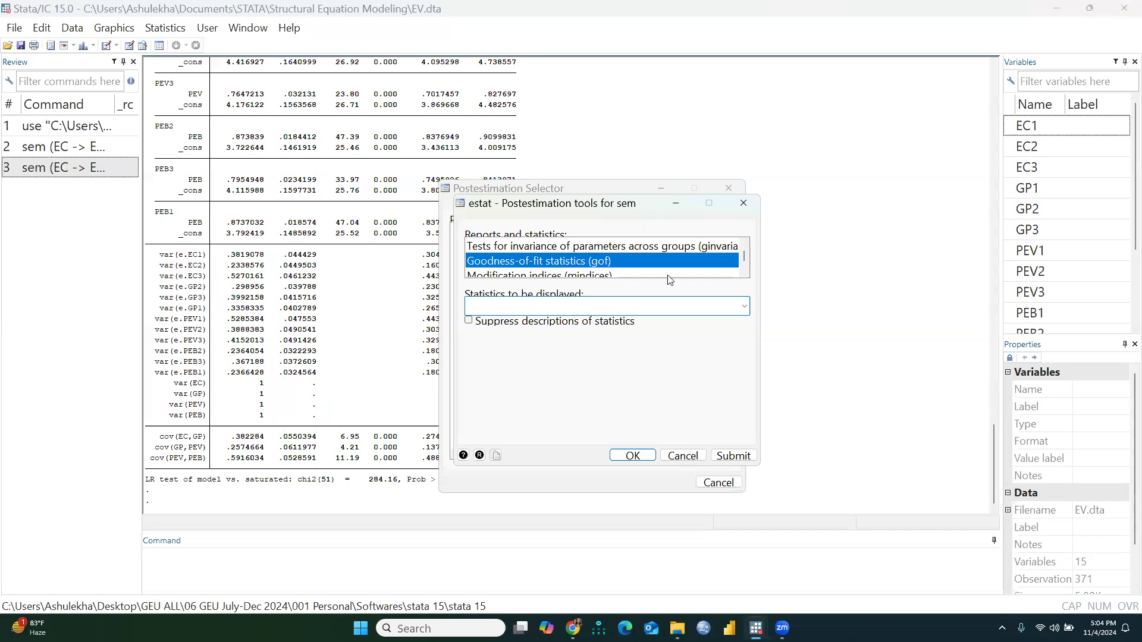
pyautogui.click(625, 457)
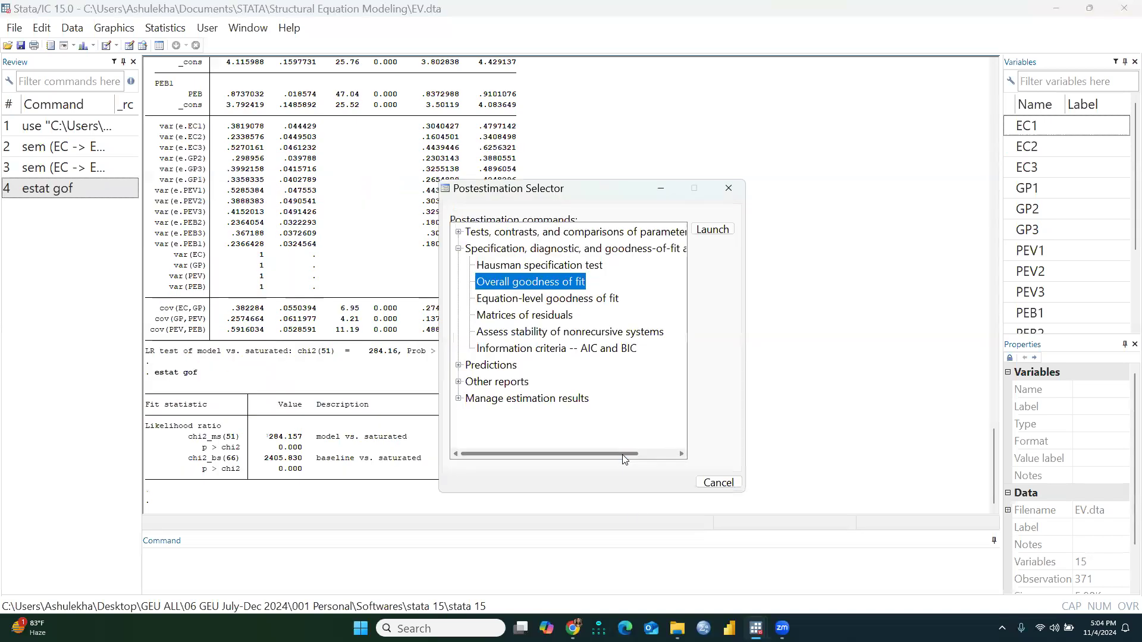
pyautogui.click(730, 185)
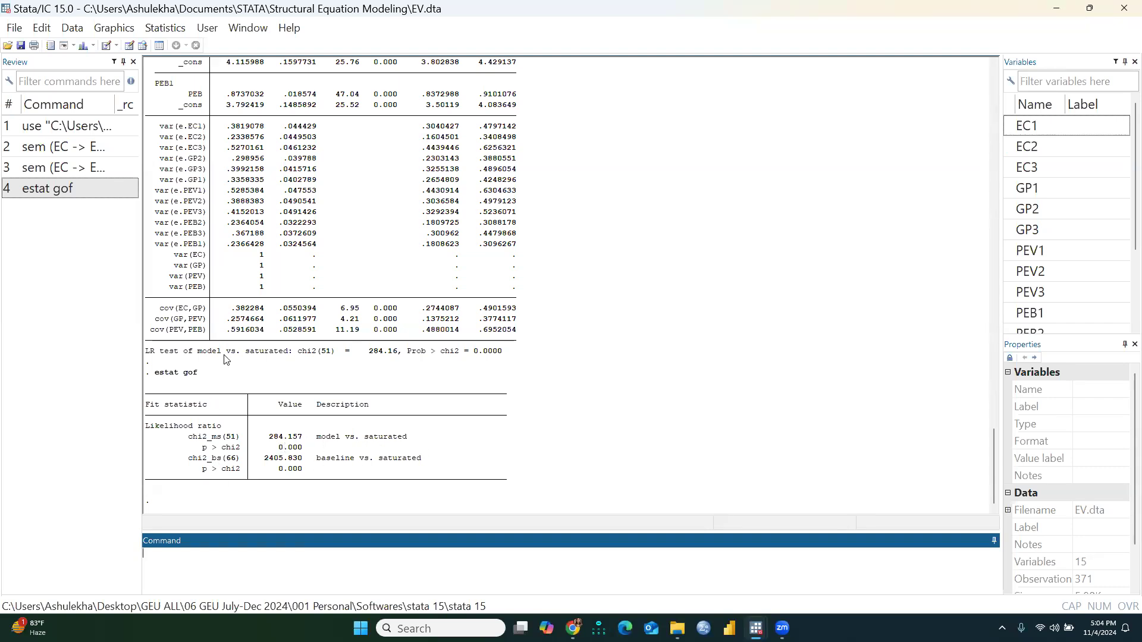
# Step: Find Equation-level goodness of fit in the Postestimation Selector, then close it without running
pyautogui.click(161, 29)
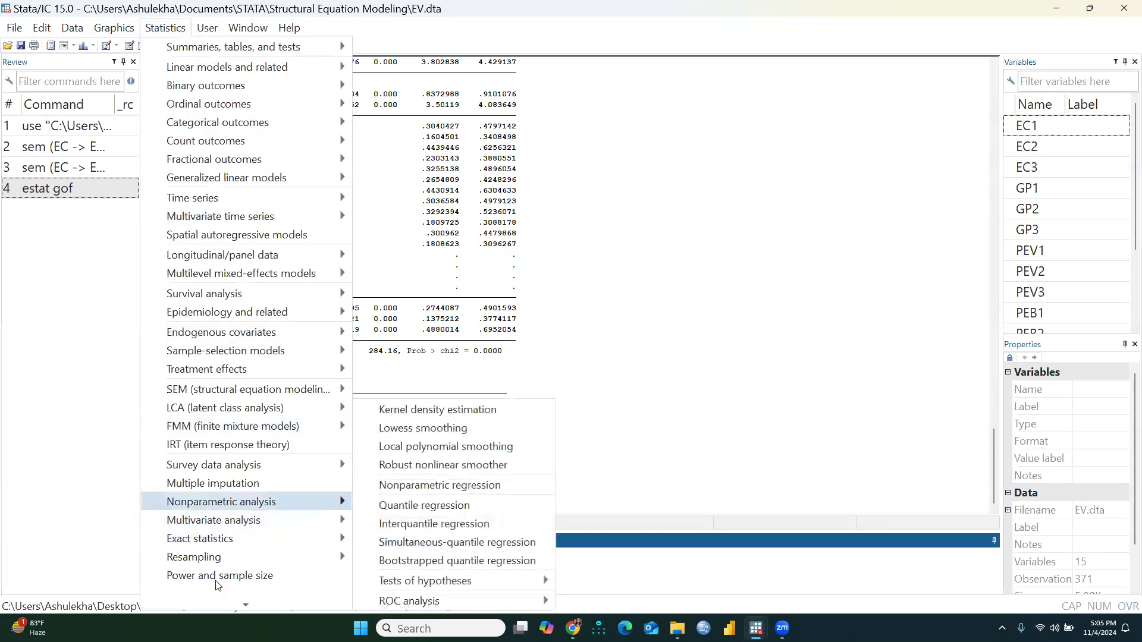
pyautogui.moveTo(238, 610)
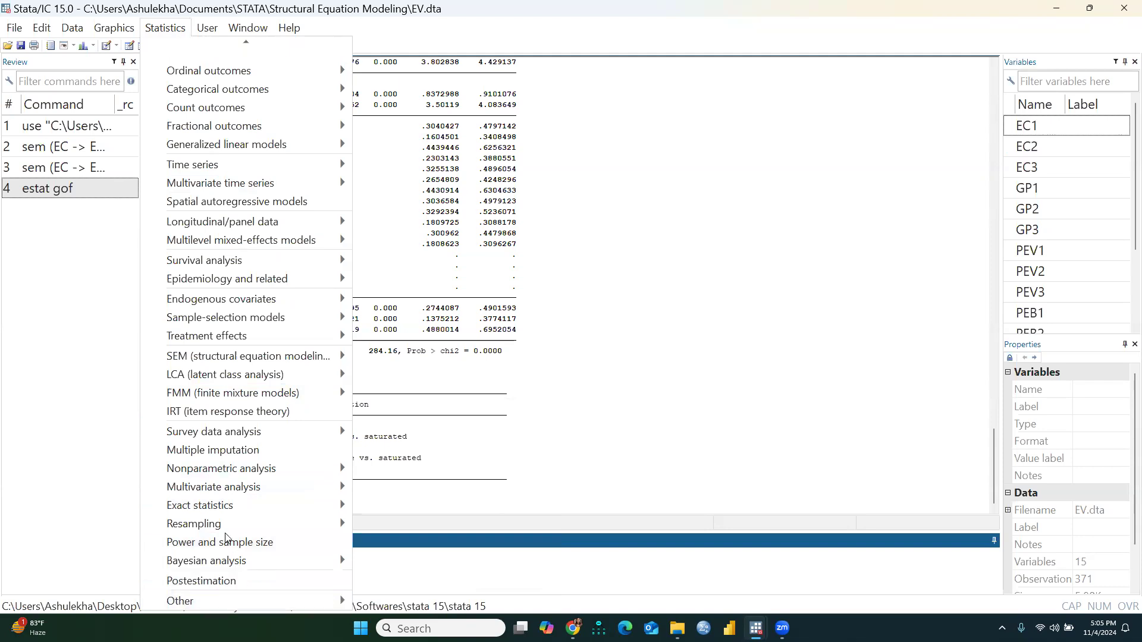
pyautogui.click(201, 582)
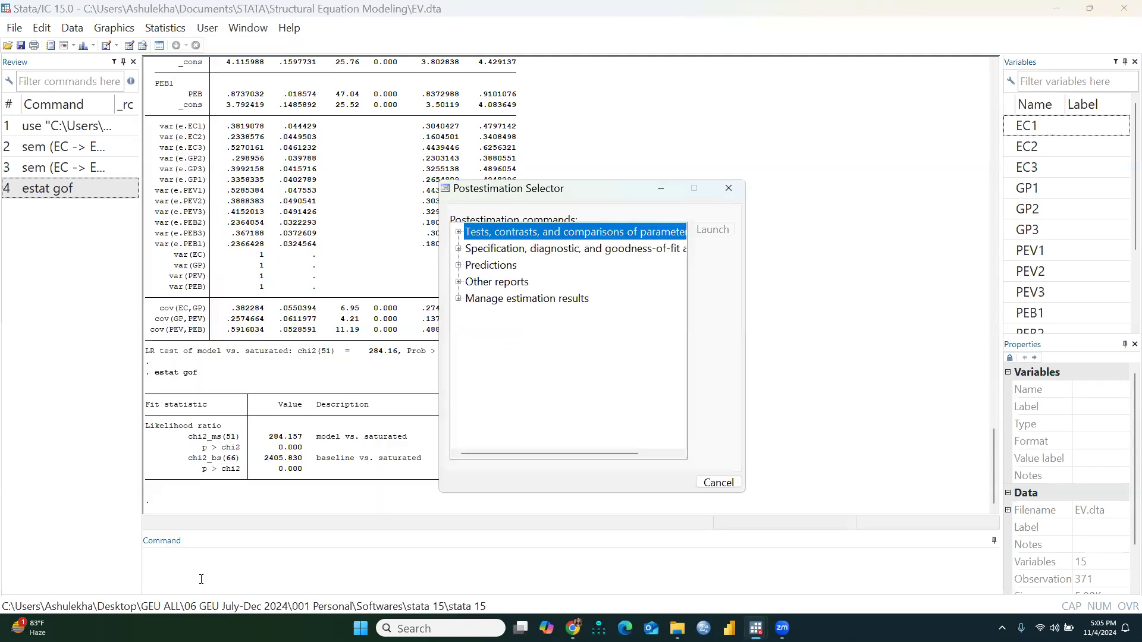
pyautogui.click(459, 250)
pyautogui.click(460, 250)
pyautogui.click(459, 250)
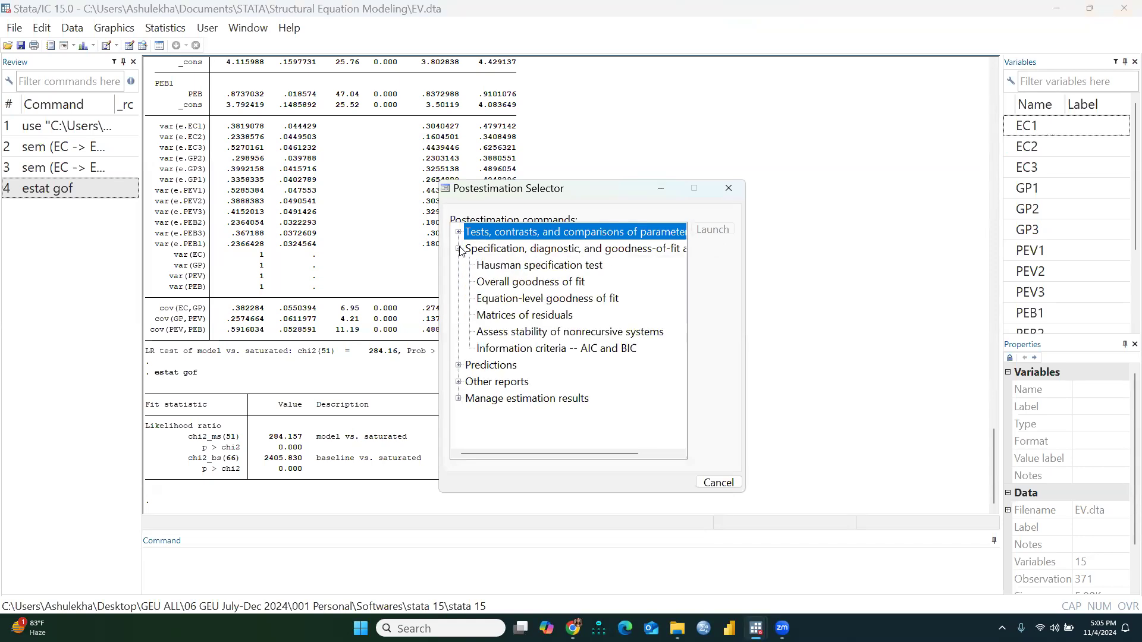
pyautogui.click(501, 303)
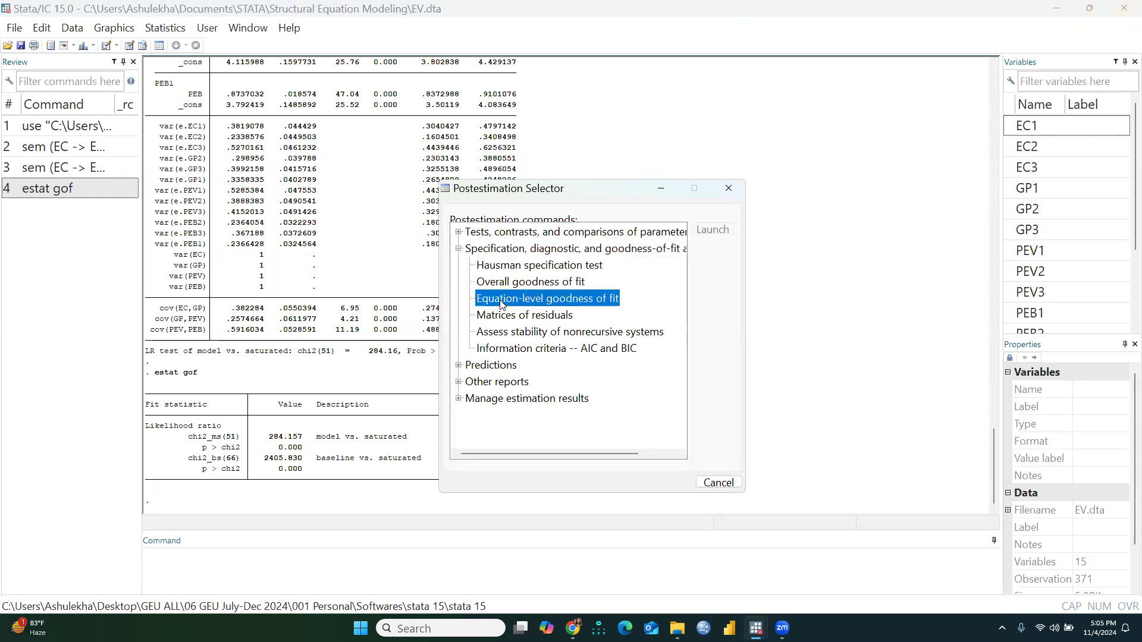
pyautogui.click(718, 483)
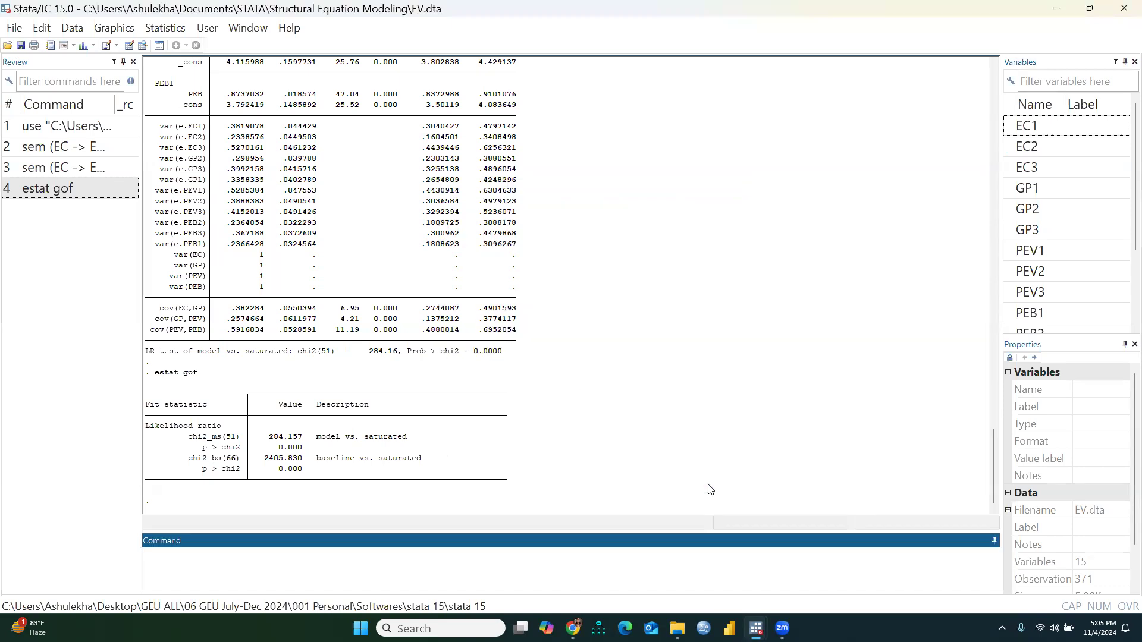
# Step: Run estat eqgof, reporting R-squared per indicator from .4714616 to .7661424, overall .9992312
pyautogui.click(165, 28)
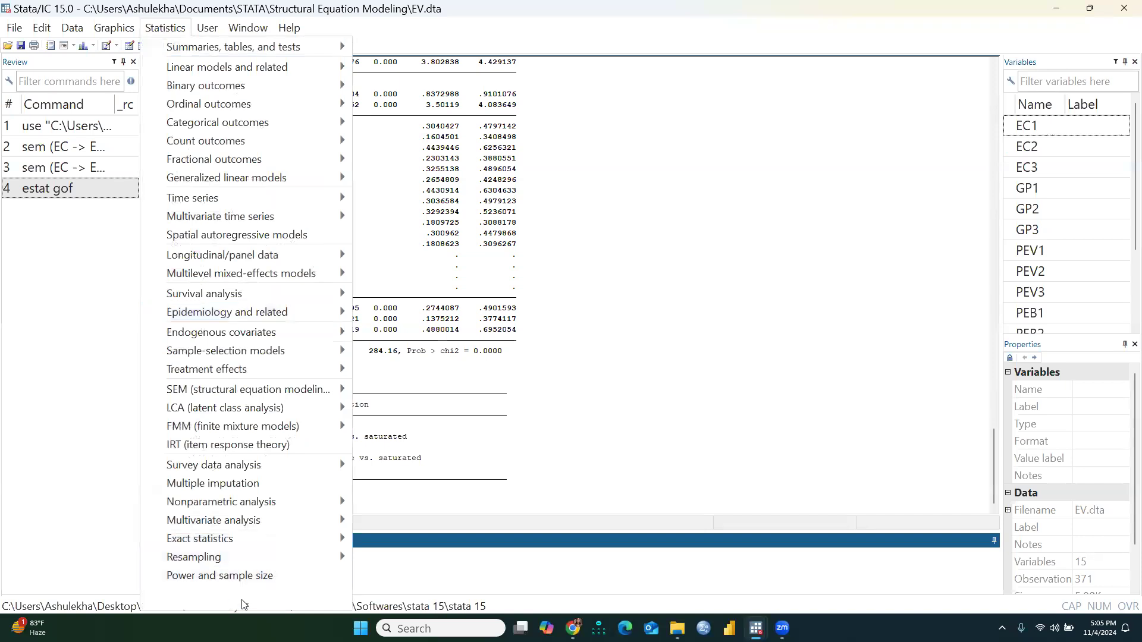
pyautogui.click(217, 577)
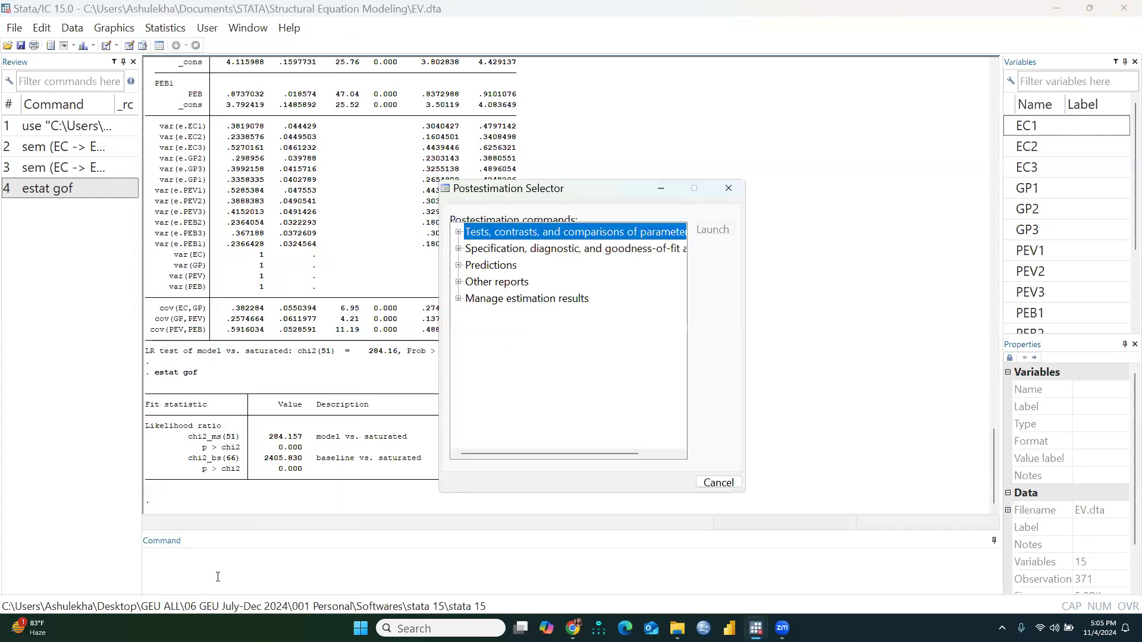
pyautogui.click(459, 249)
pyautogui.doubleClick(501, 300)
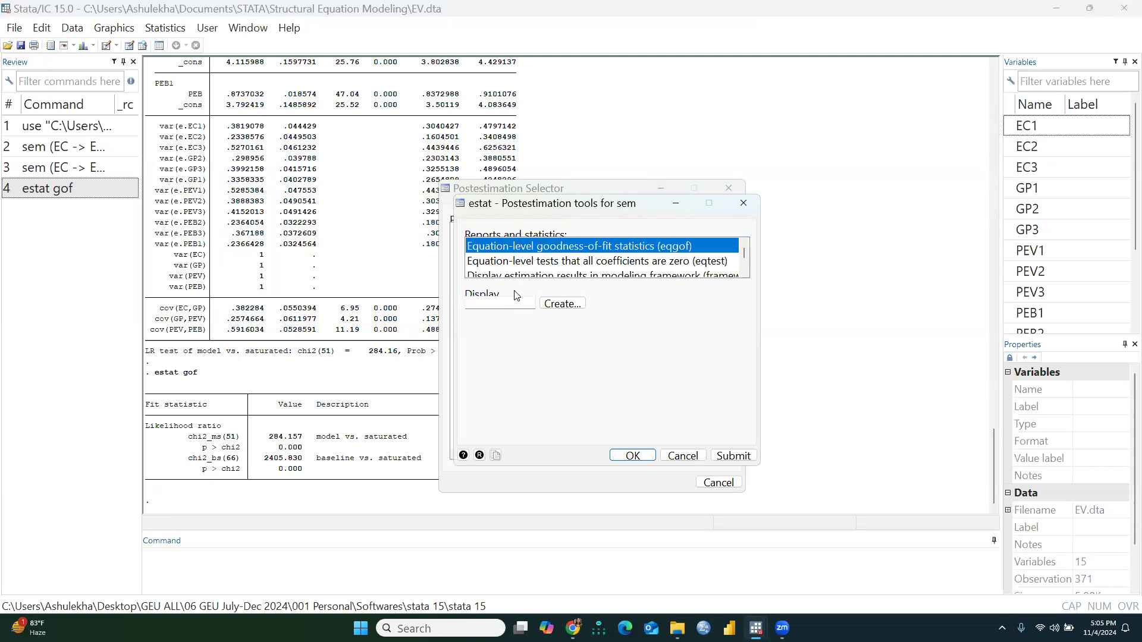
pyautogui.click(627, 456)
pyautogui.click(729, 189)
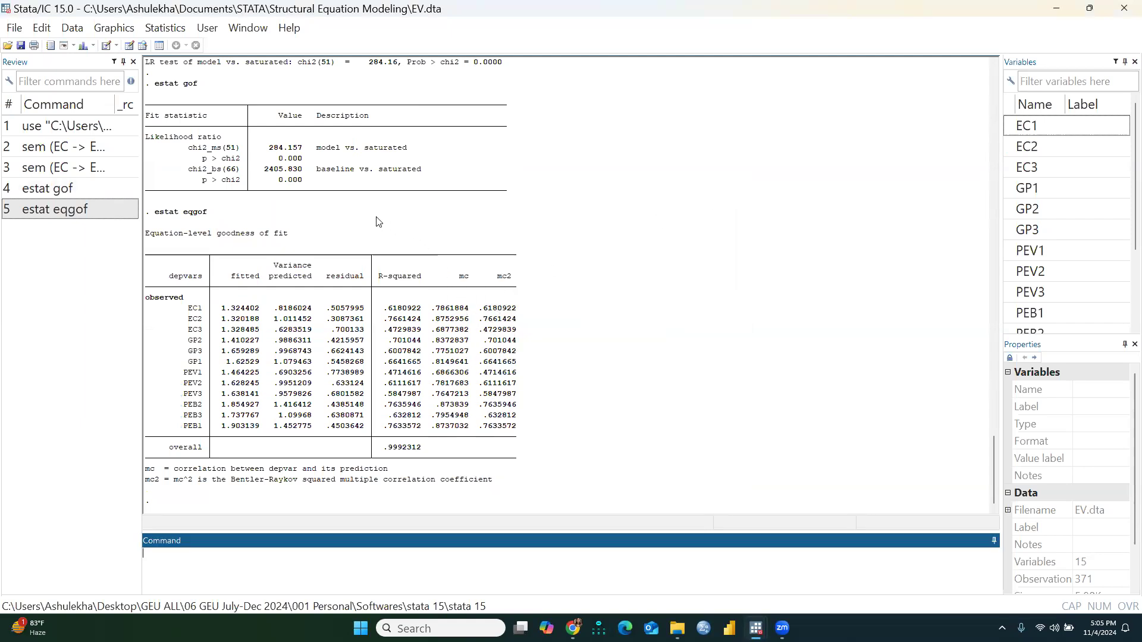
# Step: Run estat gof with Statistics set to 'all': RMSEA 0.111, CFI 0.900, TLI 0.871, SRMR 0.224
pyautogui.click(163, 30)
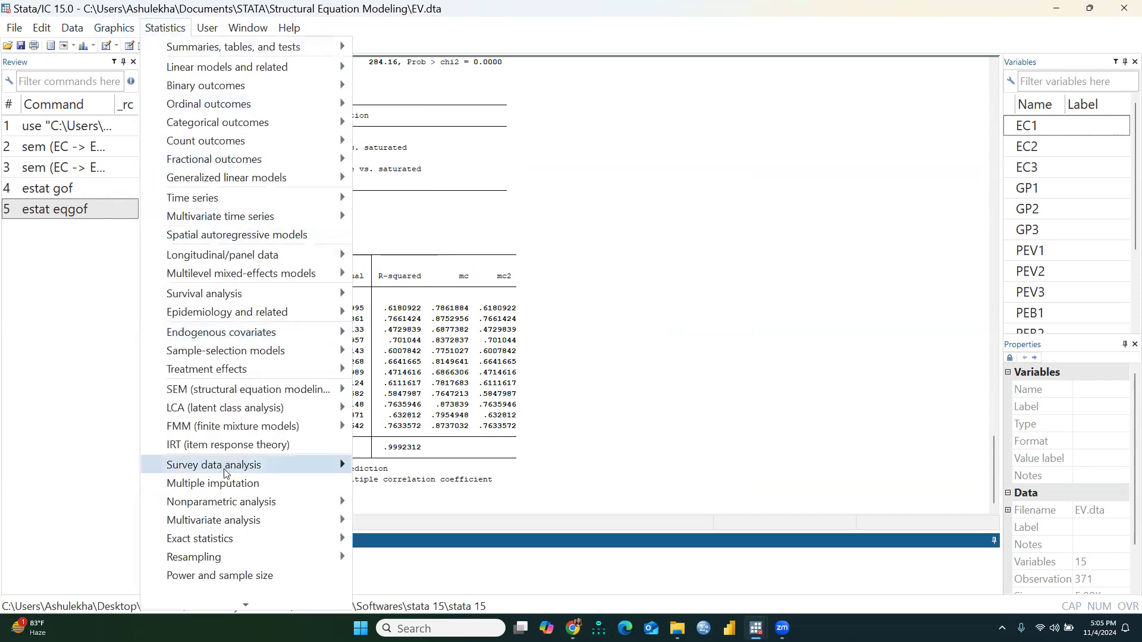
pyautogui.moveTo(234, 607)
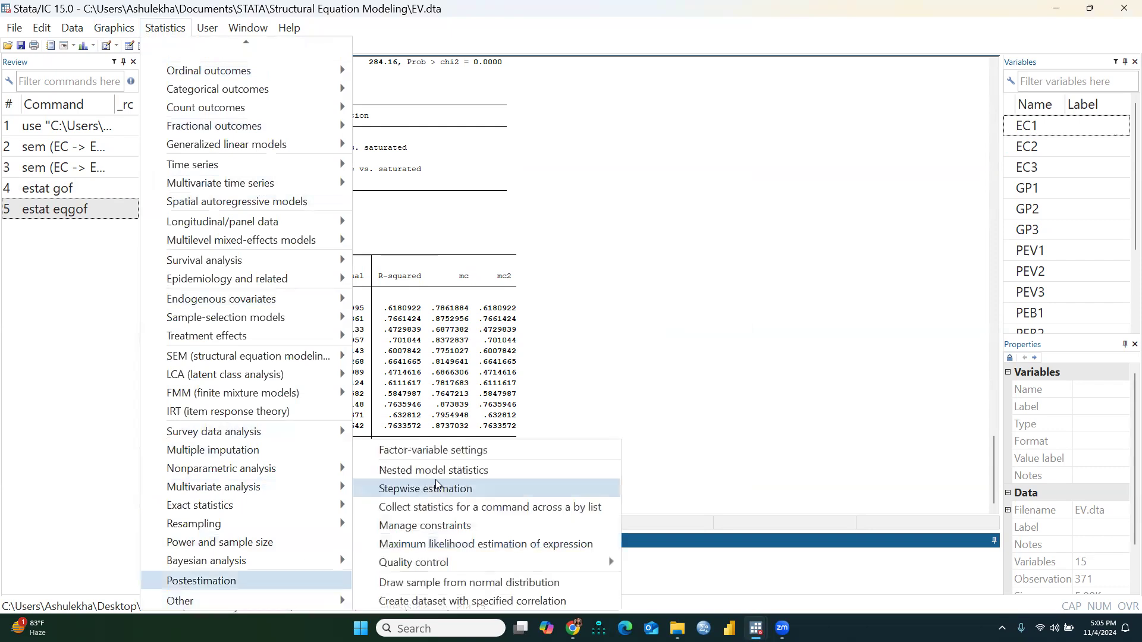
pyautogui.click(227, 588)
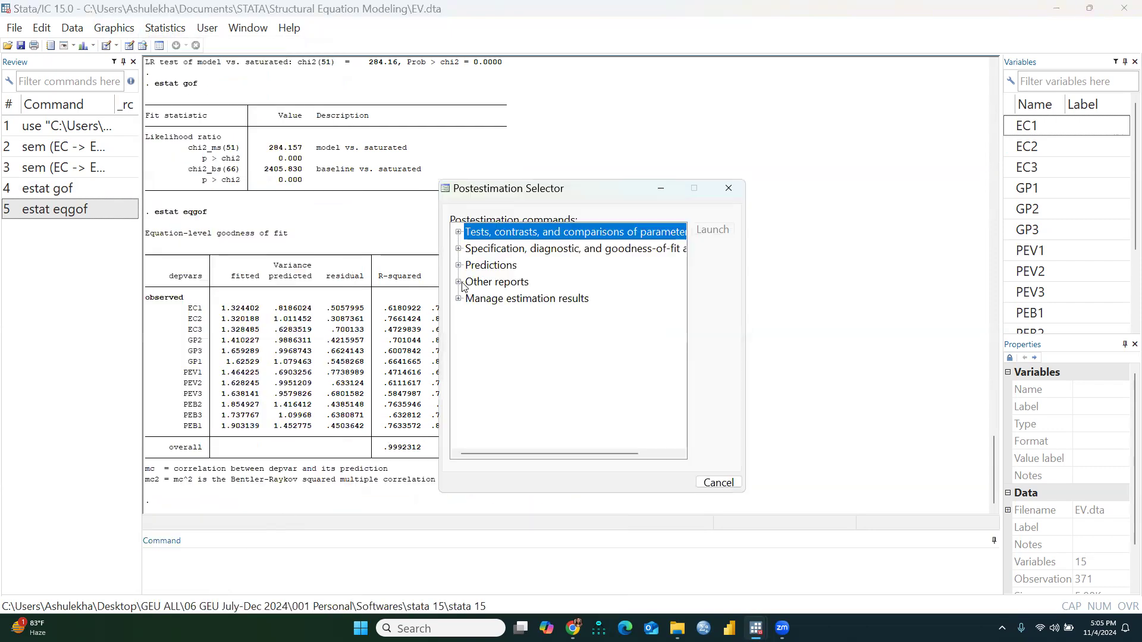
pyautogui.click(458, 249)
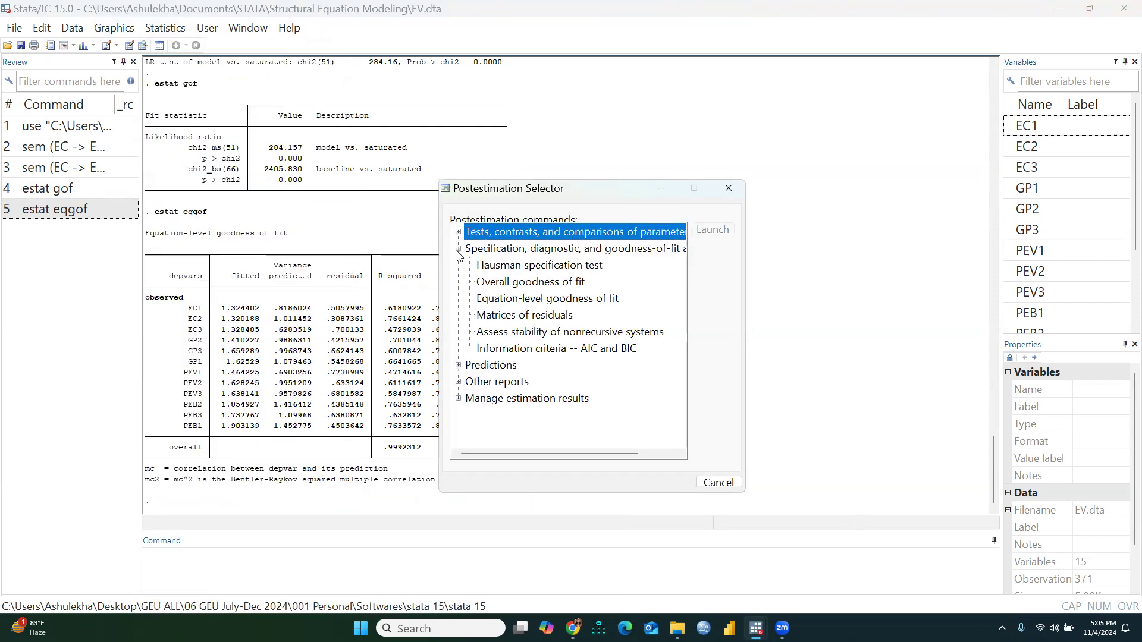
pyautogui.doubleClick(484, 283)
pyautogui.click(744, 307)
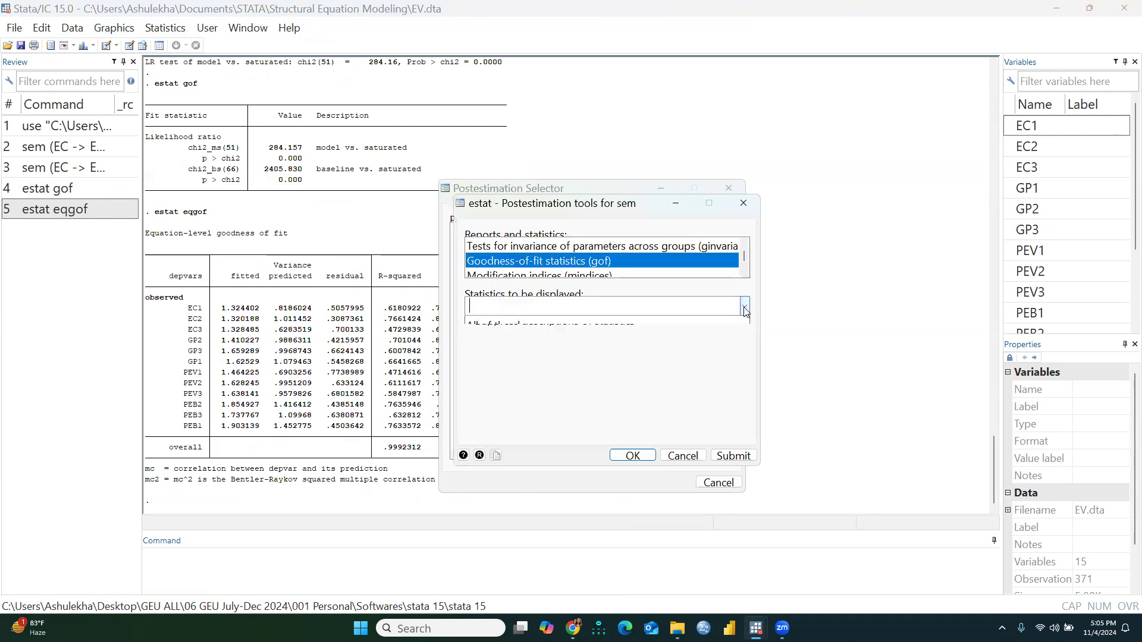
pyautogui.click(513, 403)
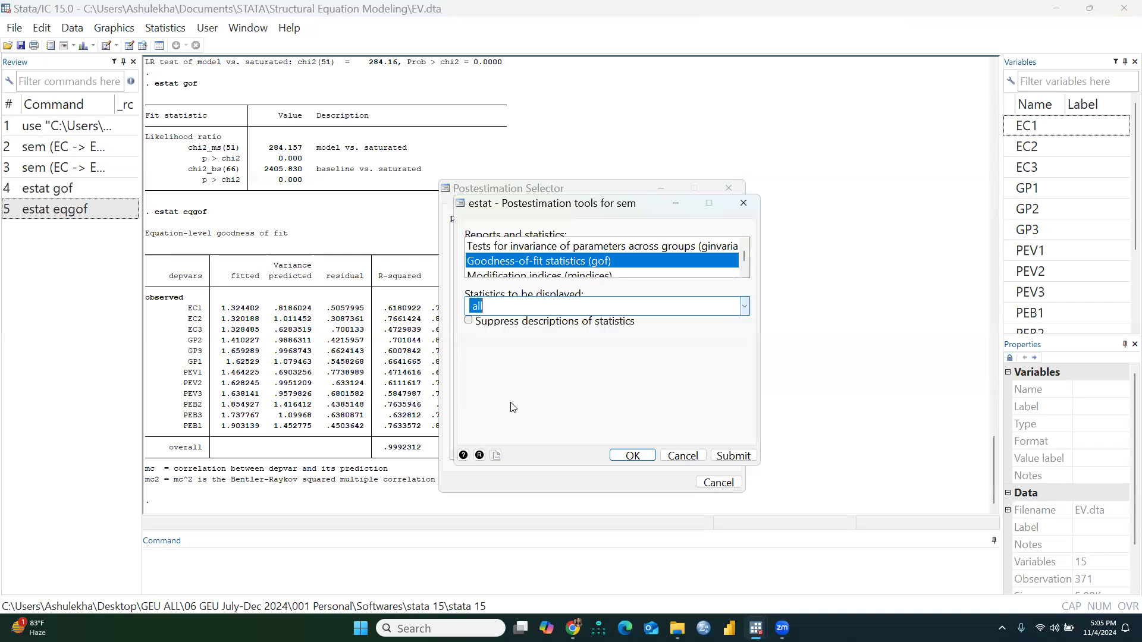
pyautogui.click(648, 456)
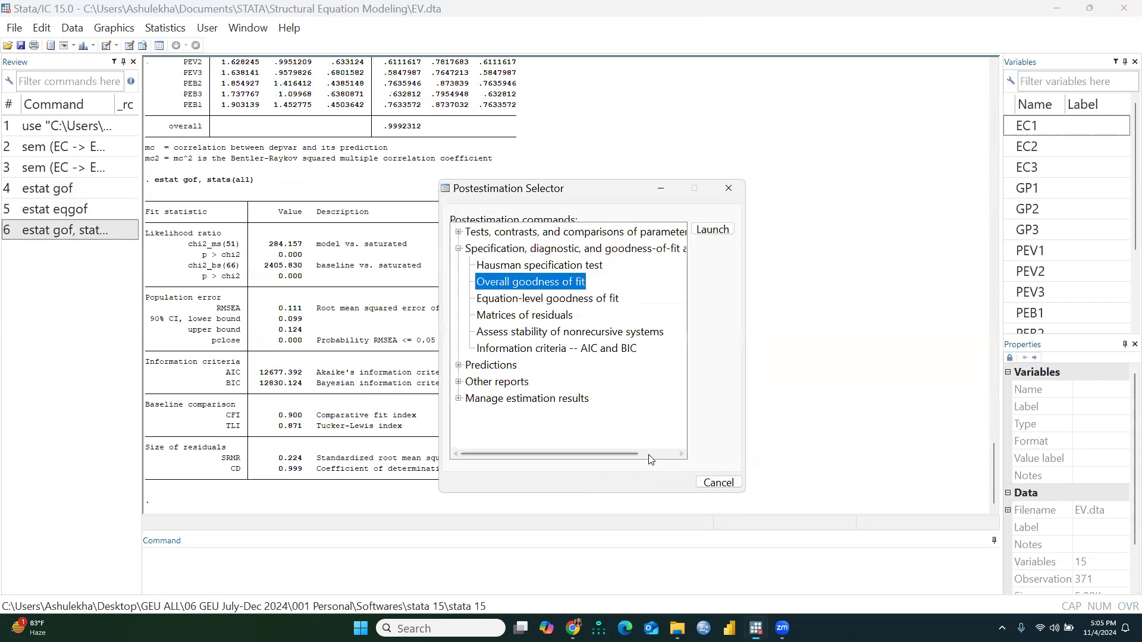
pyautogui.click(728, 188)
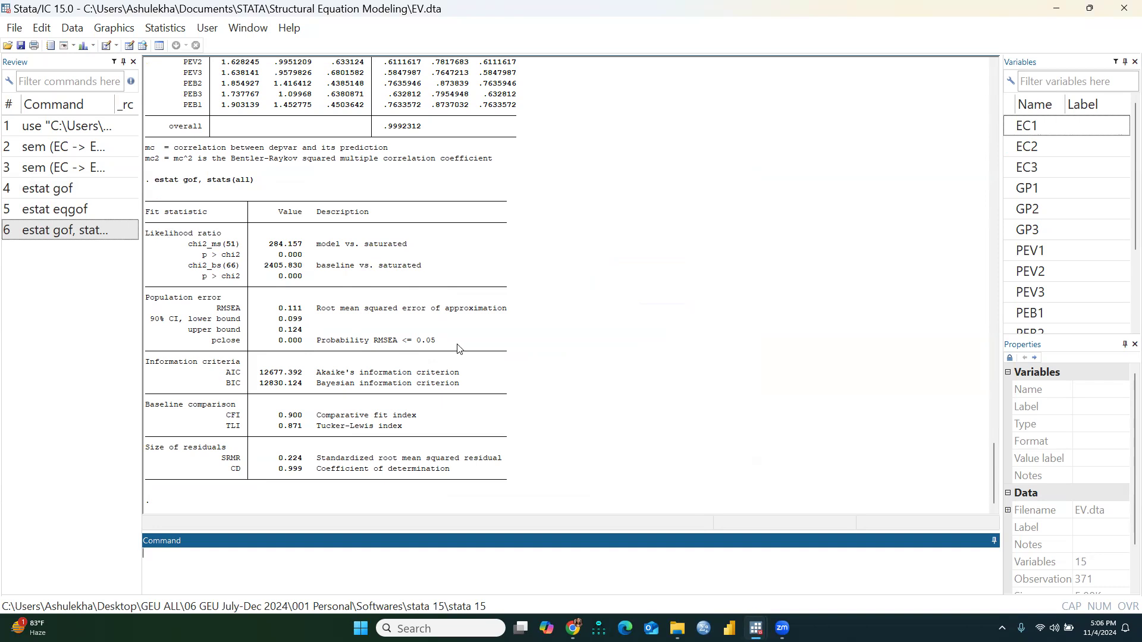
pyautogui.scroll(12, 458, 345)
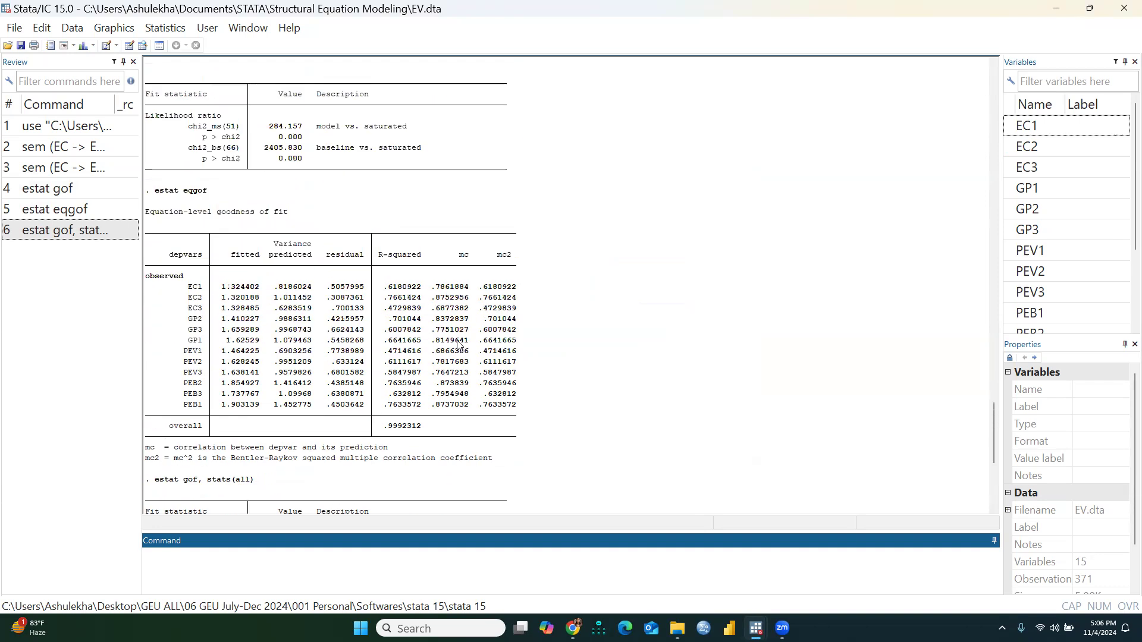
pyautogui.scroll(-12, 458, 345)
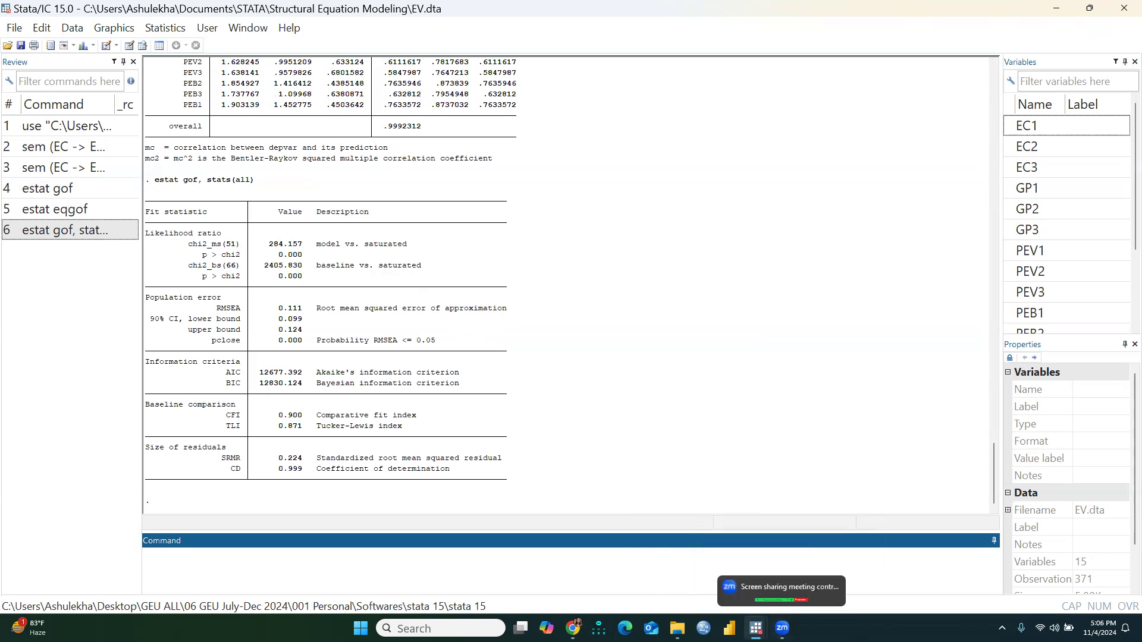
pyautogui.click(781, 581)
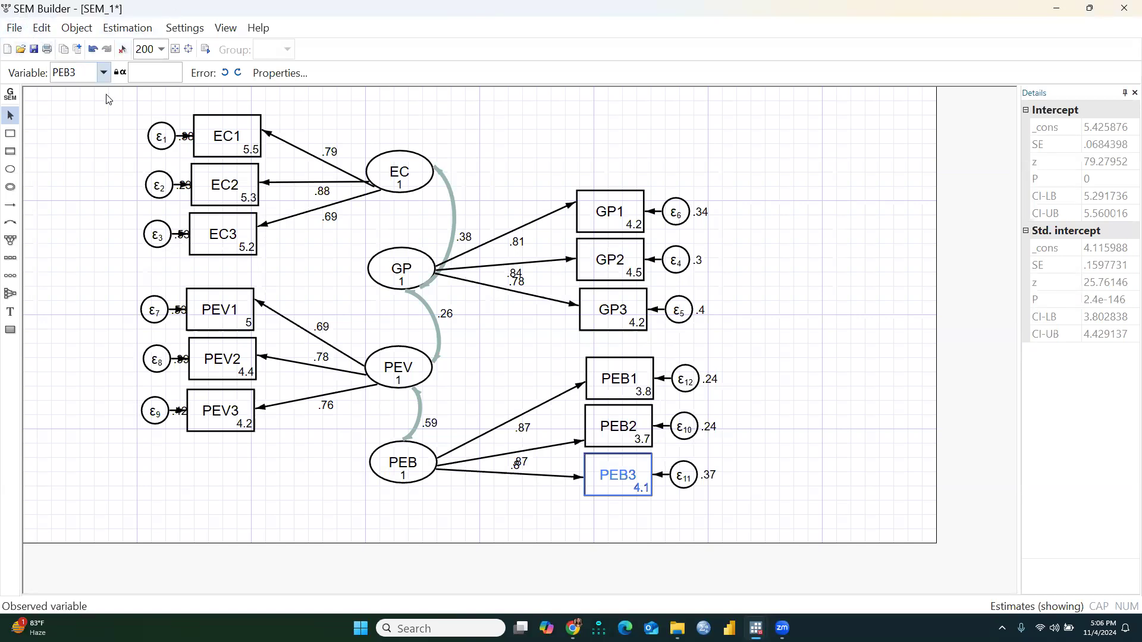
# Step: Copy the standardized four-factor CFA diagram using the Copy diagram toolbar button
pyautogui.click(65, 50)
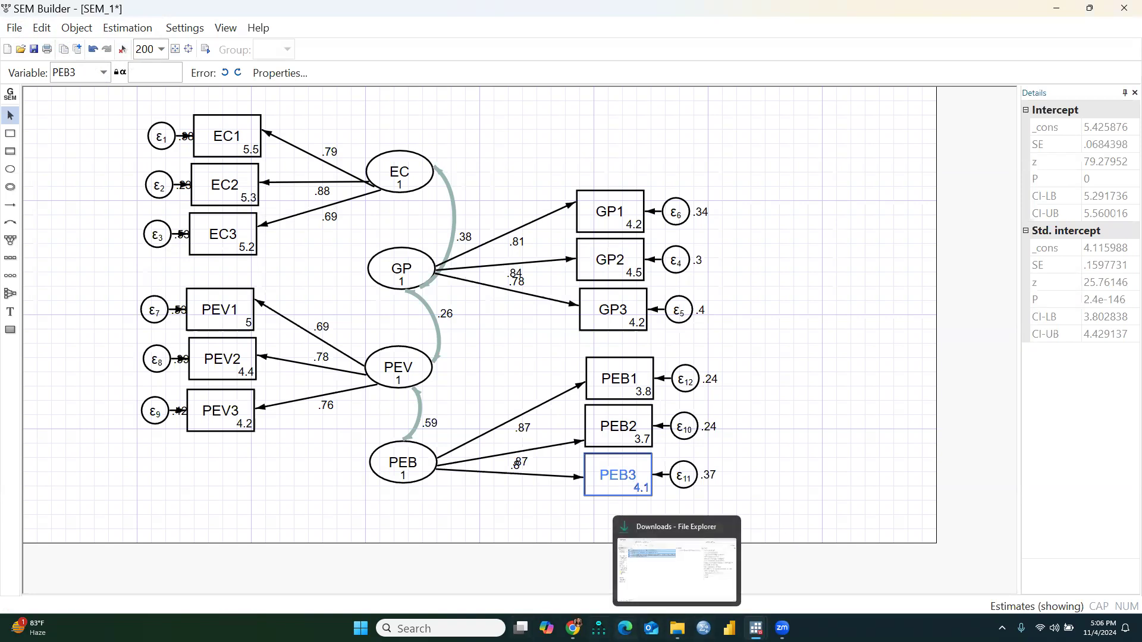
# Step: Open File Explorer at Documents > STATA > Structural Equation Modeling
pyautogui.moveTo(573, 628)
pyautogui.click(678, 629)
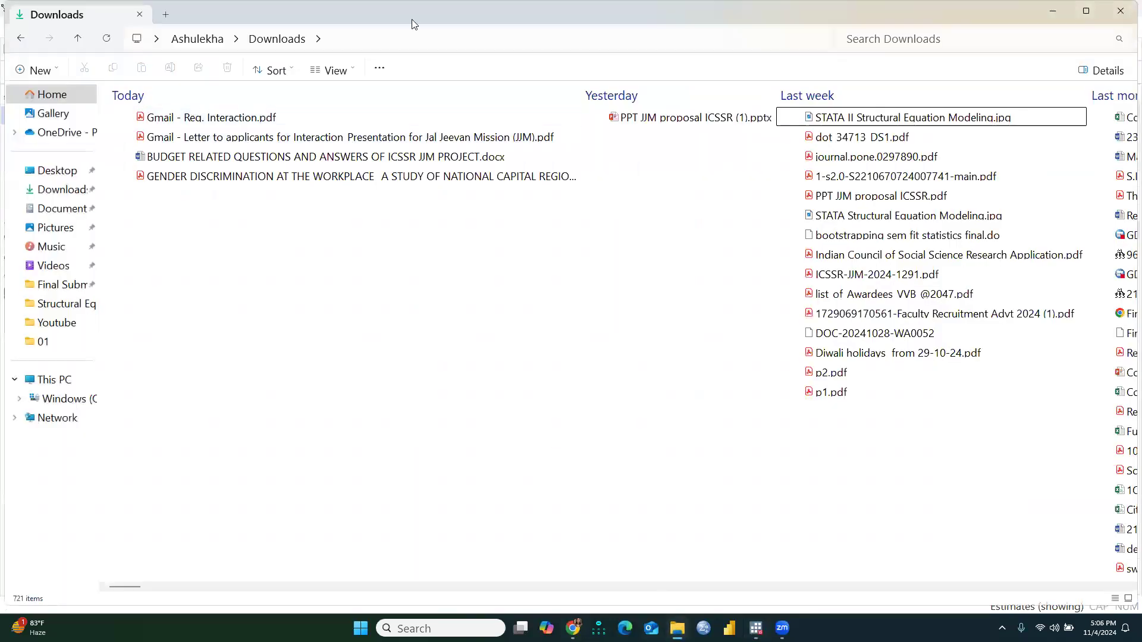
pyautogui.click(62, 210)
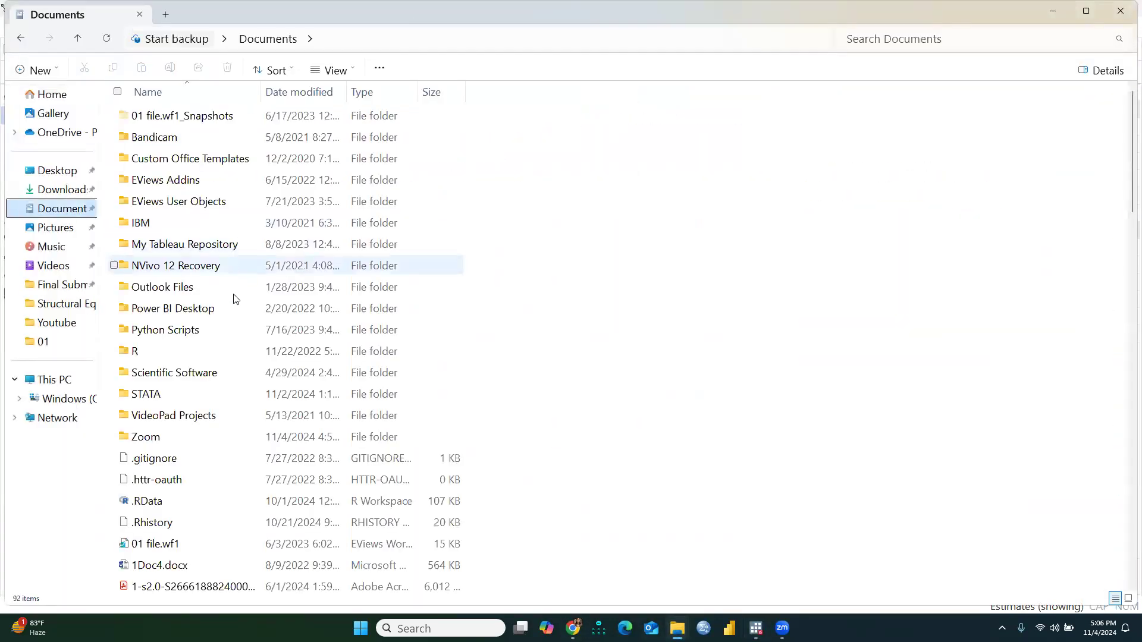
pyautogui.doubleClick(165, 395)
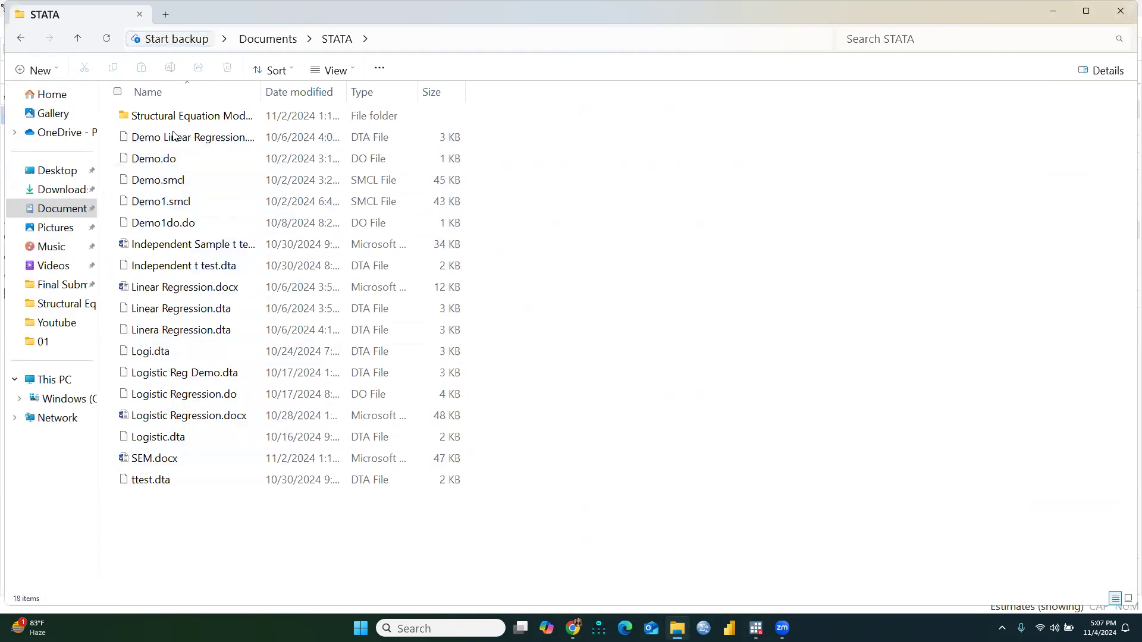
pyautogui.doubleClick(181, 118)
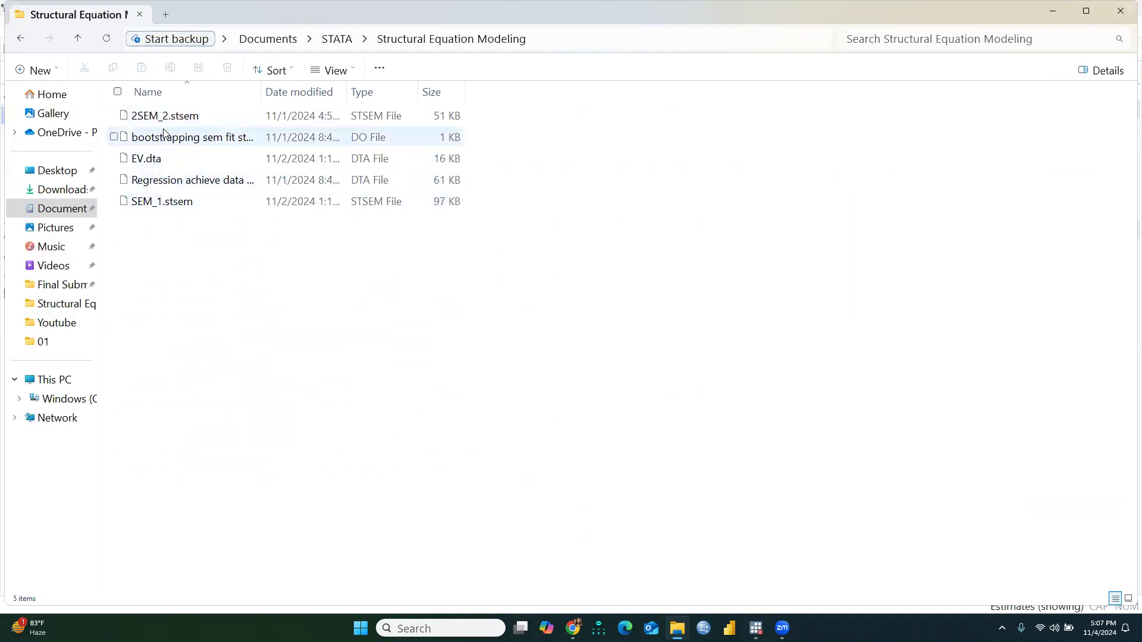
# Step: Create a new Microsoft Word document there named CFA.docx and open it
pyautogui.rightClick(205, 283)
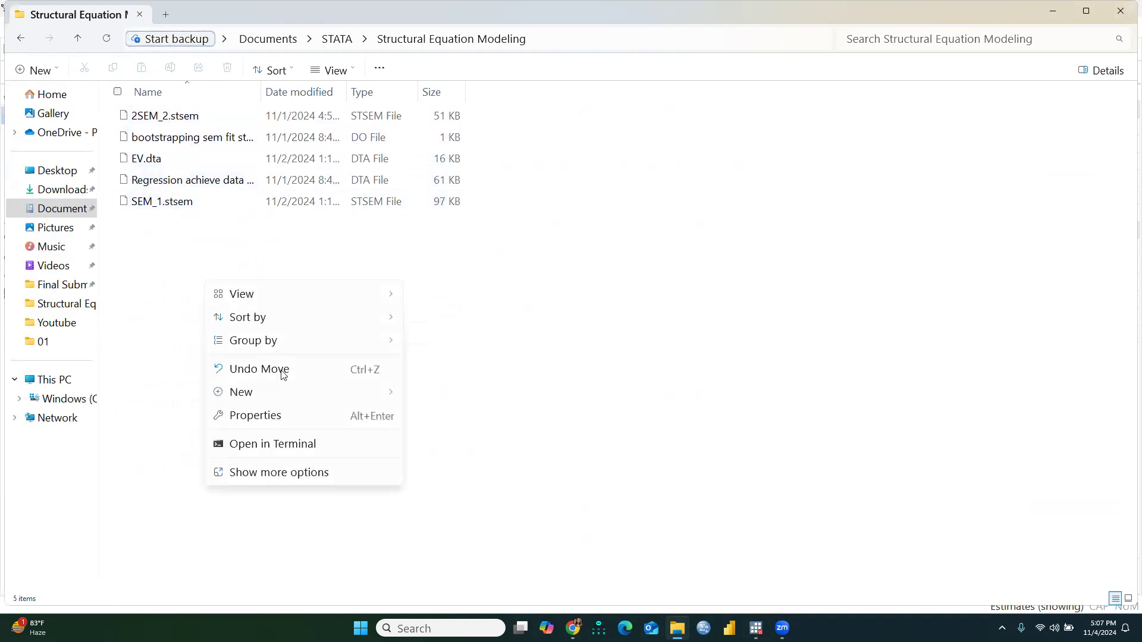
pyautogui.moveTo(382, 398)
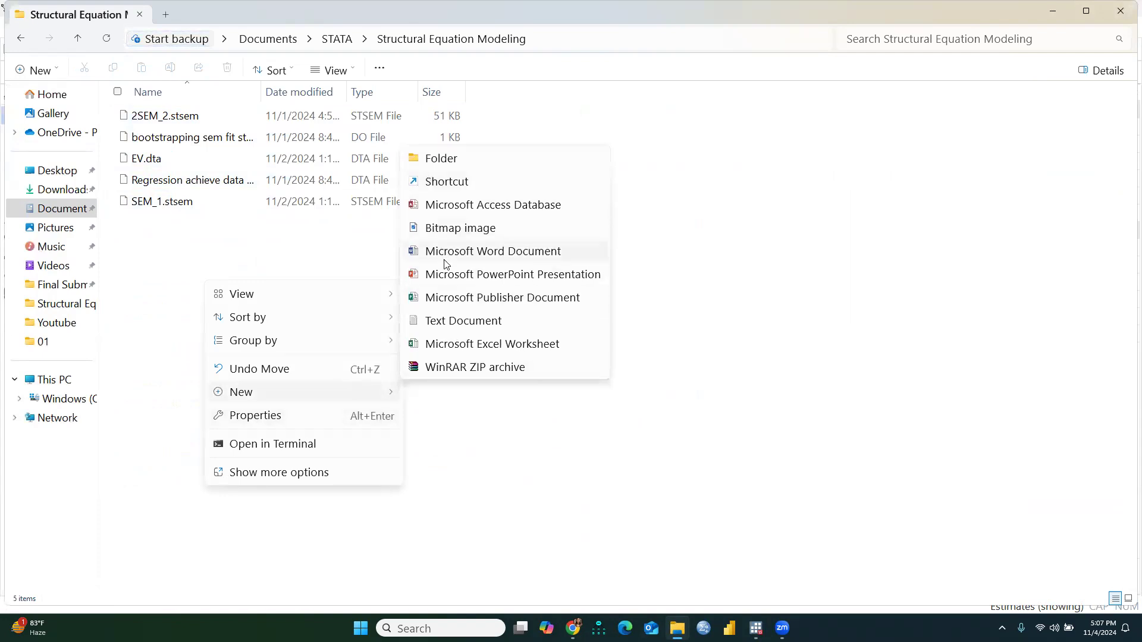
pyautogui.click(461, 257)
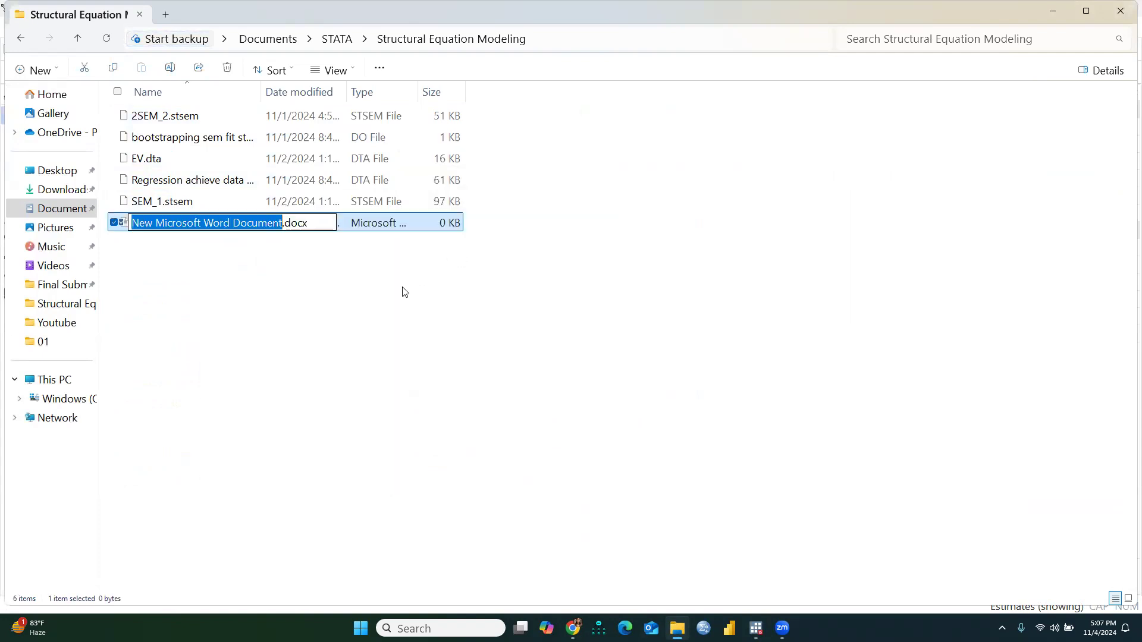
pyautogui.press('BackSpace')
pyautogui.write('CFA')
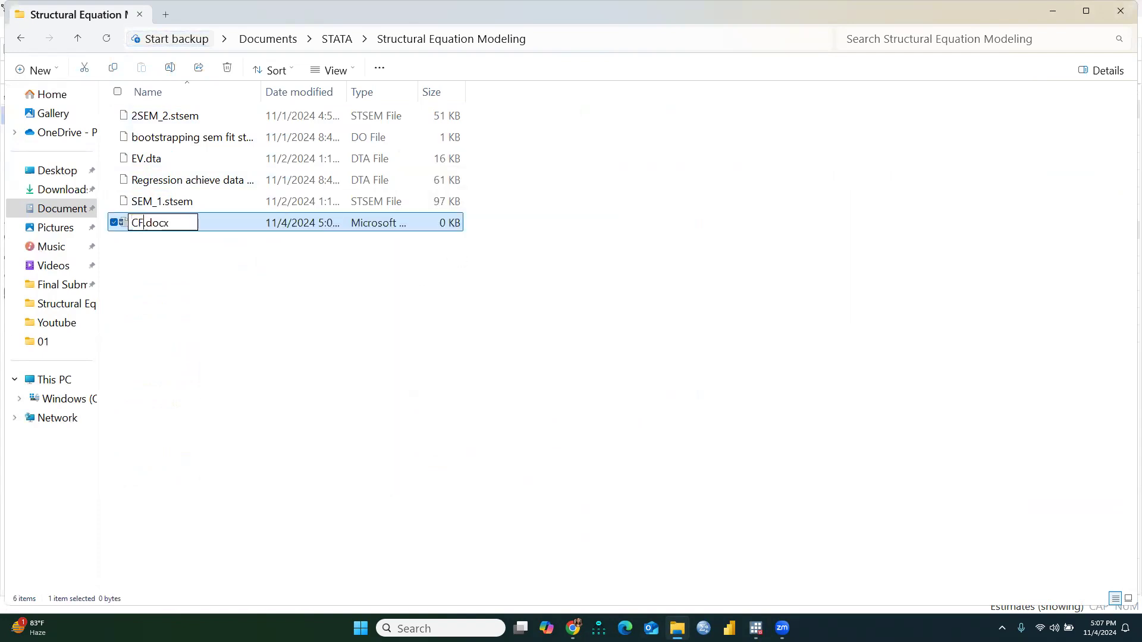
pyautogui.press('Return')
pyautogui.press('Return')
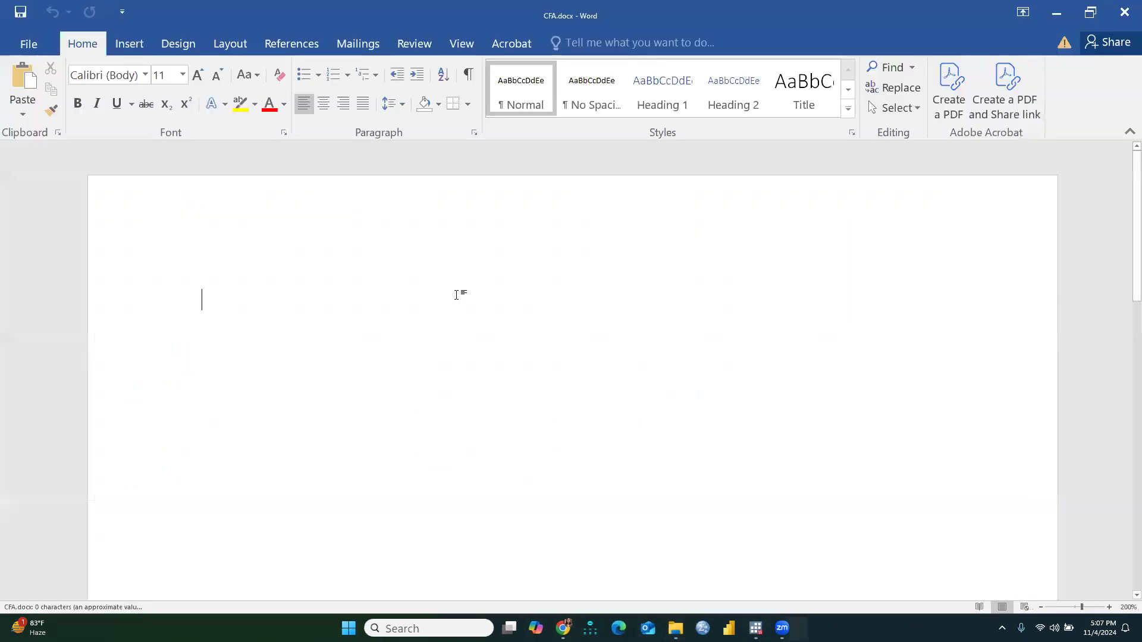
# Step: Paste the copied CFA path diagram into the empty CFA.docx document
pyautogui.rightClick(239, 300)
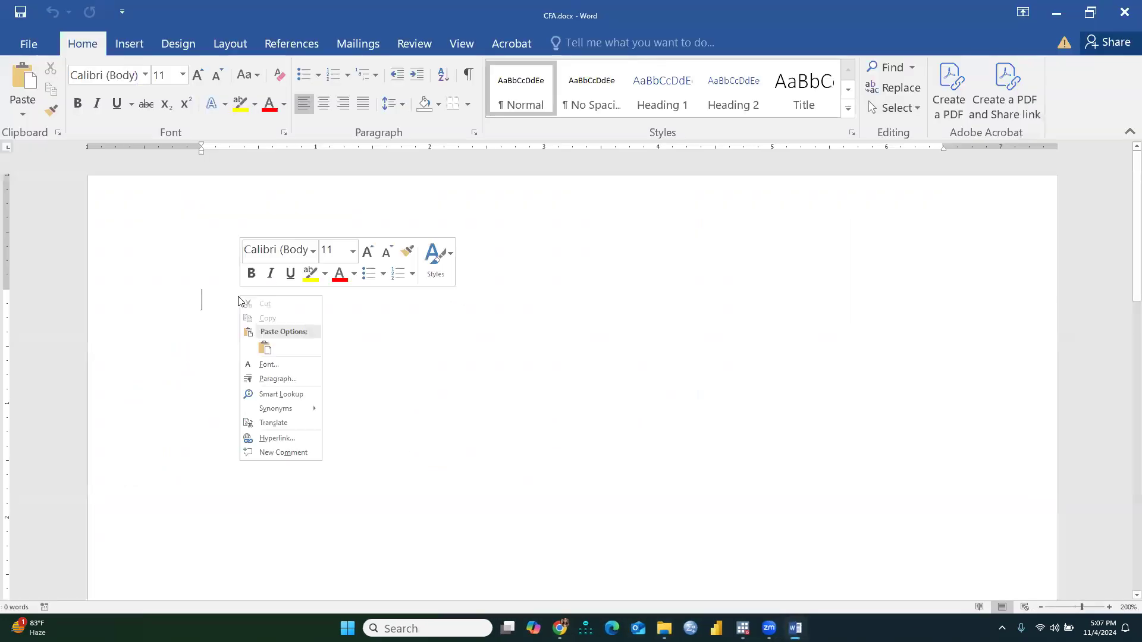
pyautogui.click(265, 349)
pyautogui.scroll(-3, 806, 272)
pyautogui.scroll(3, 780, 316)
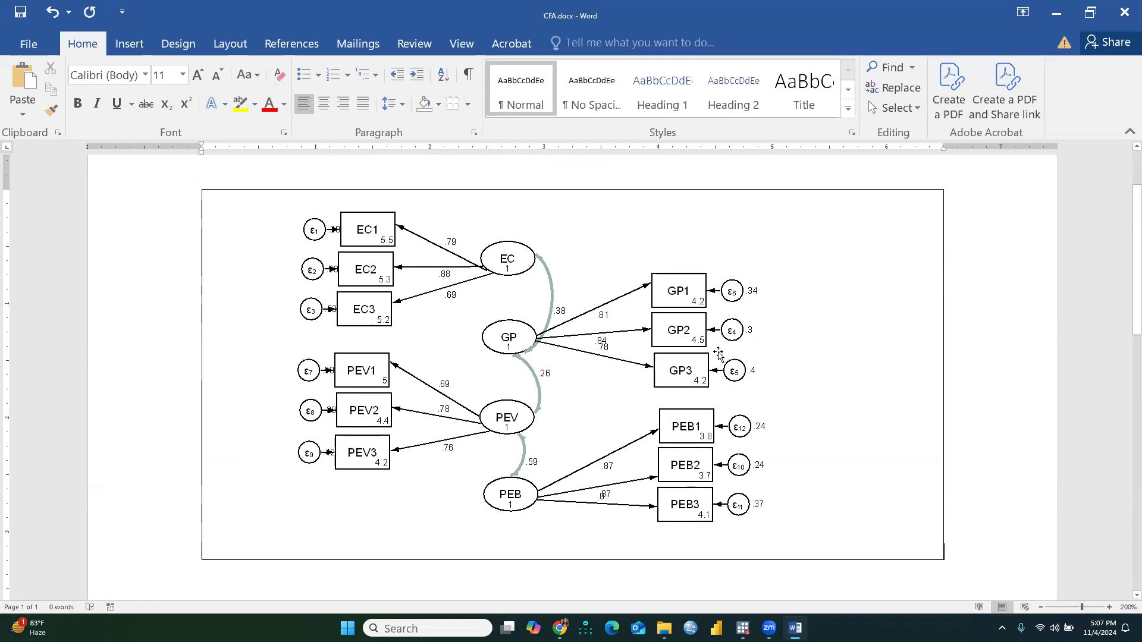
pyautogui.scroll(-6, 719, 356)
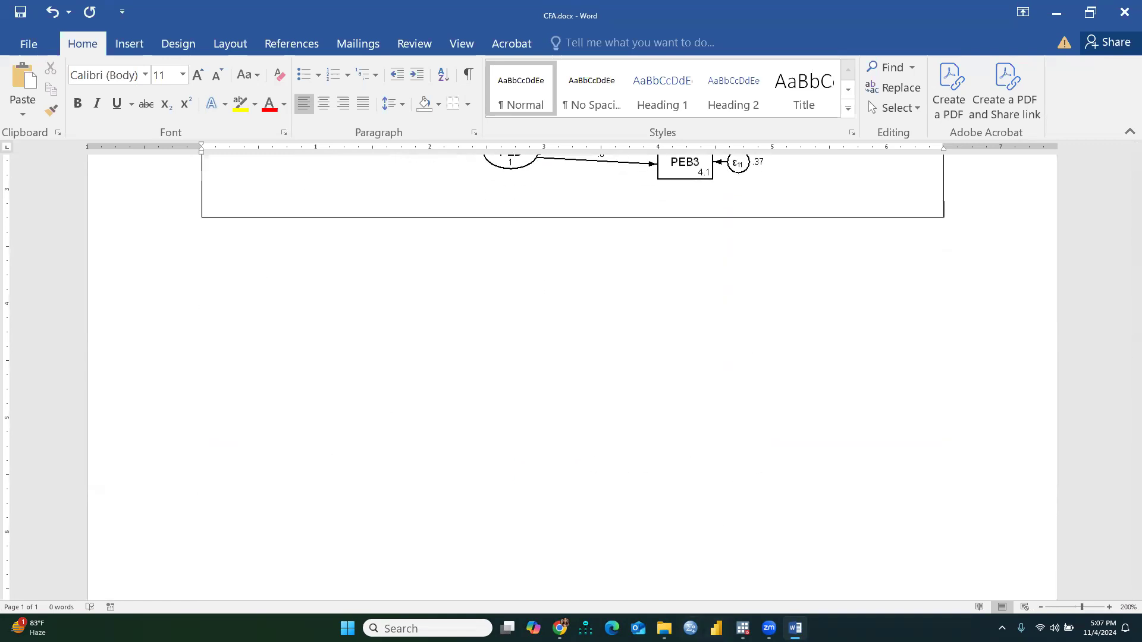
pyautogui.click(742, 628)
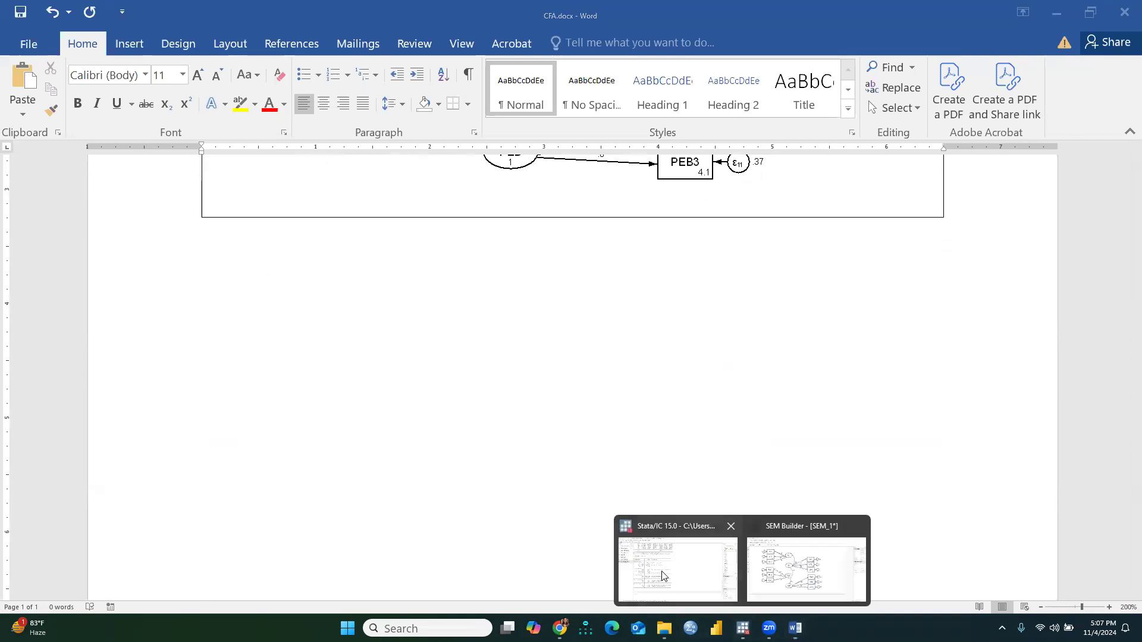
# Step: Copy the estat gof table from Stata's Results window as a picture and return to CFA.docx
pyautogui.click(678, 568)
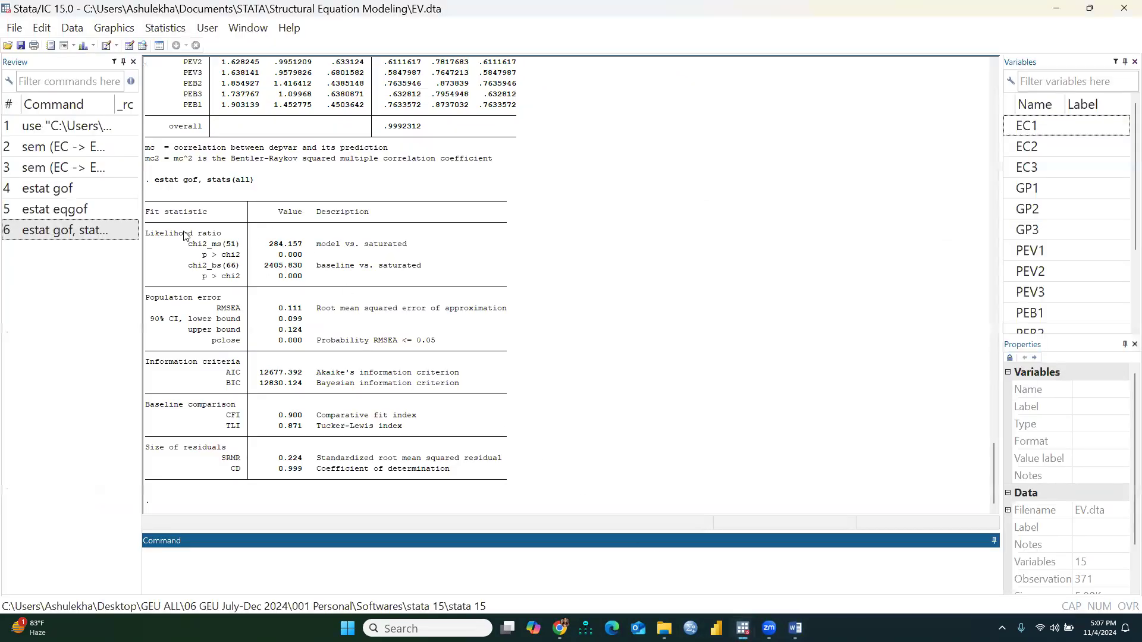
pyautogui.moveTo(148, 211); pyautogui.dragTo(486, 484)
pyautogui.rightClick(324, 335)
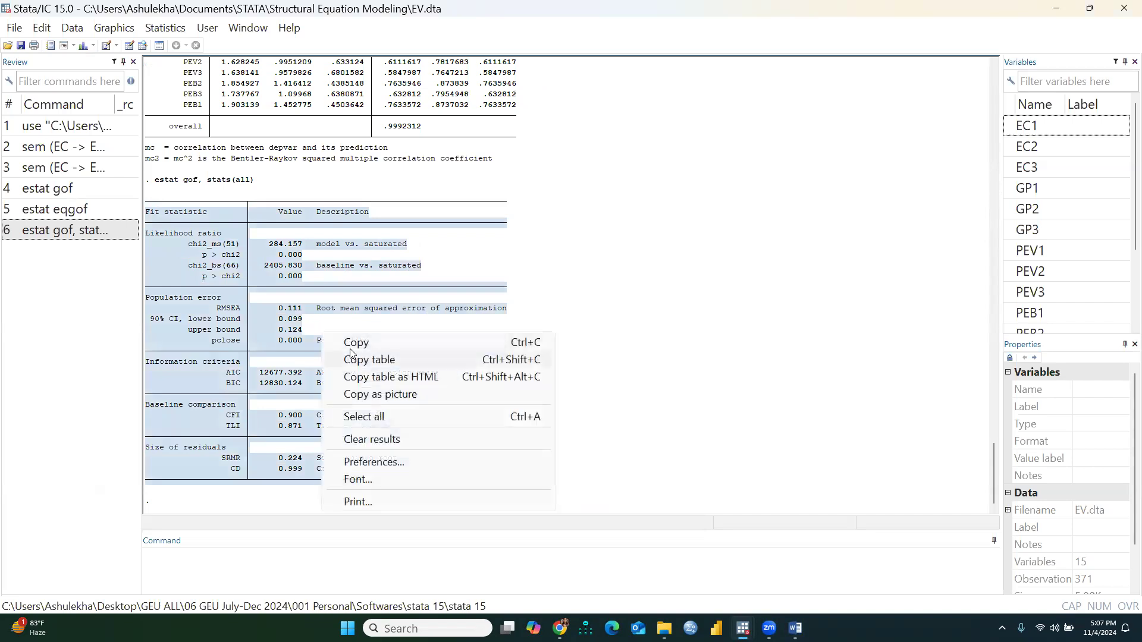
pyautogui.click(382, 395)
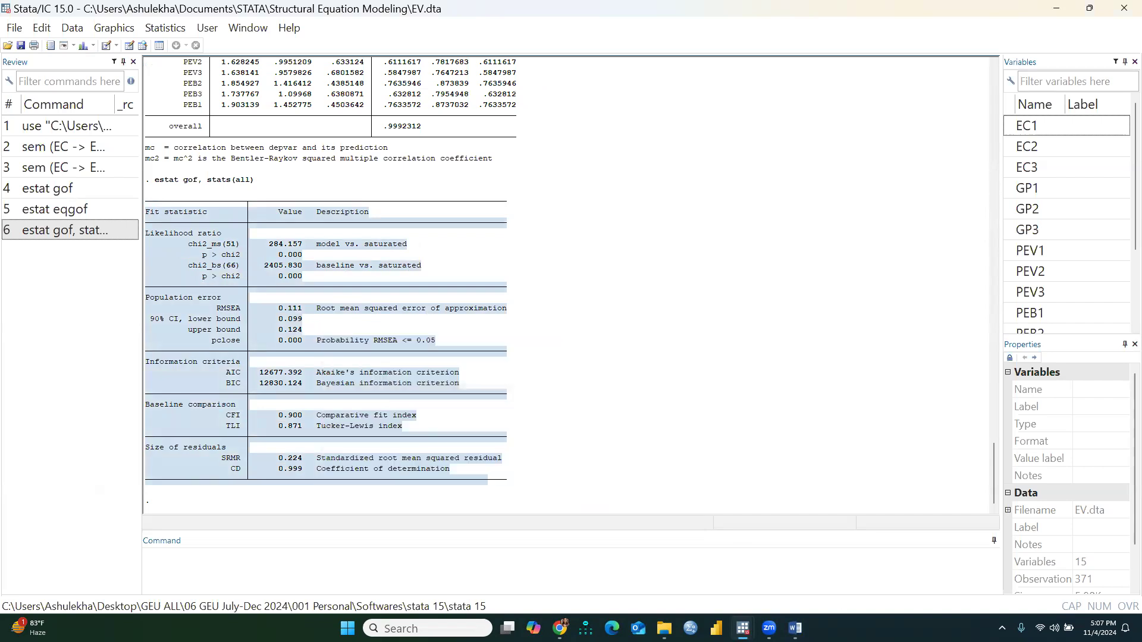
pyautogui.moveTo(795, 629)
pyautogui.click(794, 570)
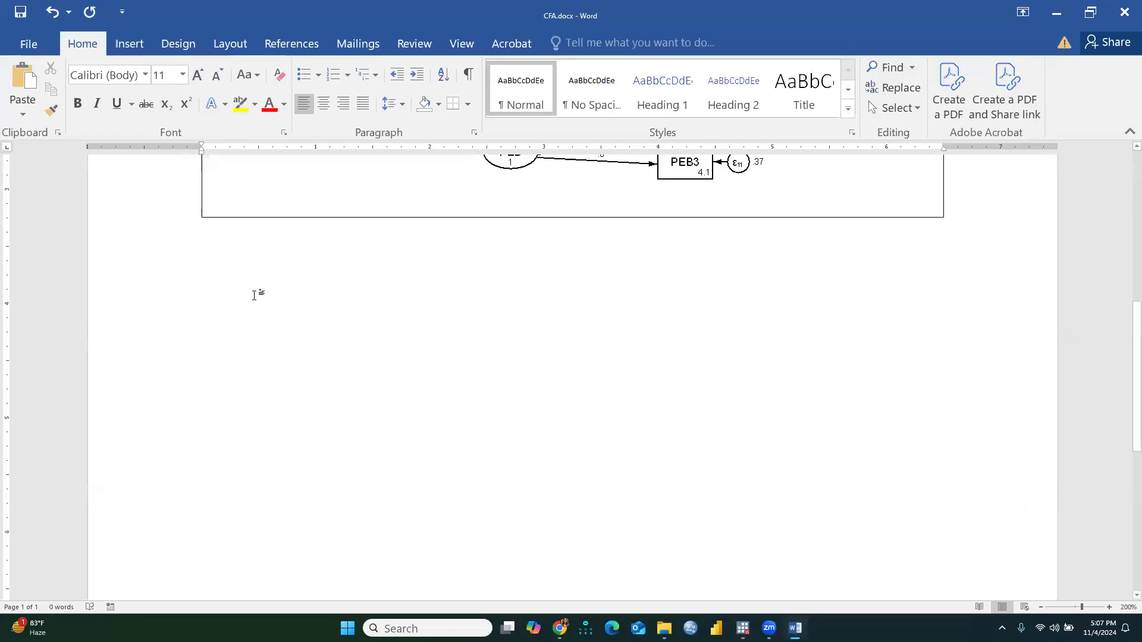
# Step: Paste the goodness-of-fit table picture into CFA.docx above the path diagram
pyautogui.rightClick(226, 279)
pyautogui.click(248, 332)
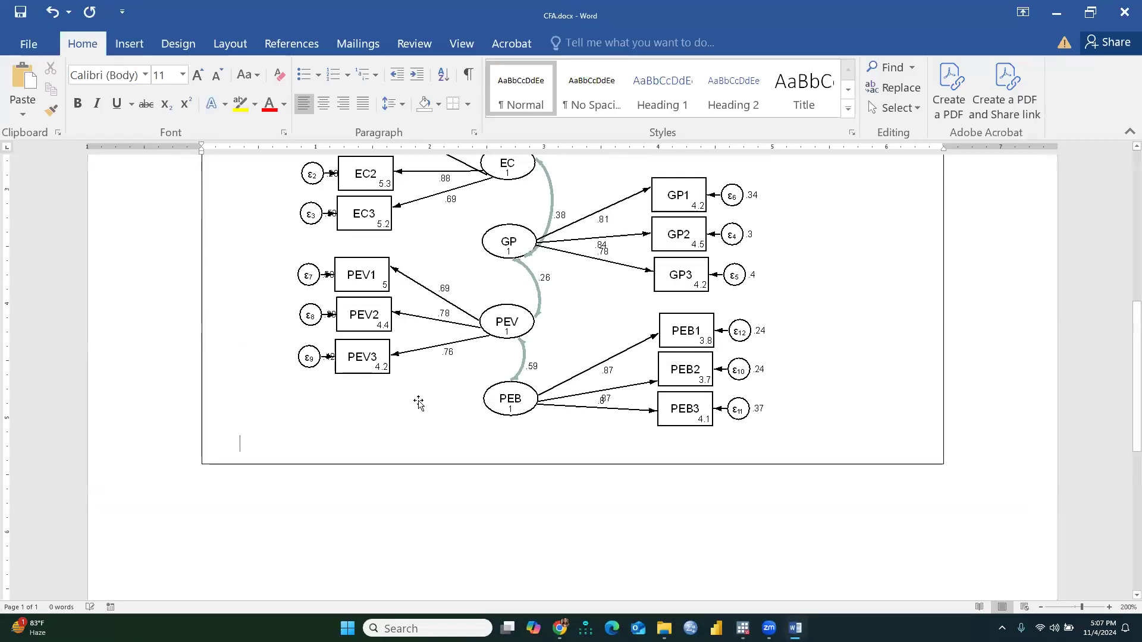
pyautogui.click(599, 441)
pyautogui.scroll(7, 690, 434)
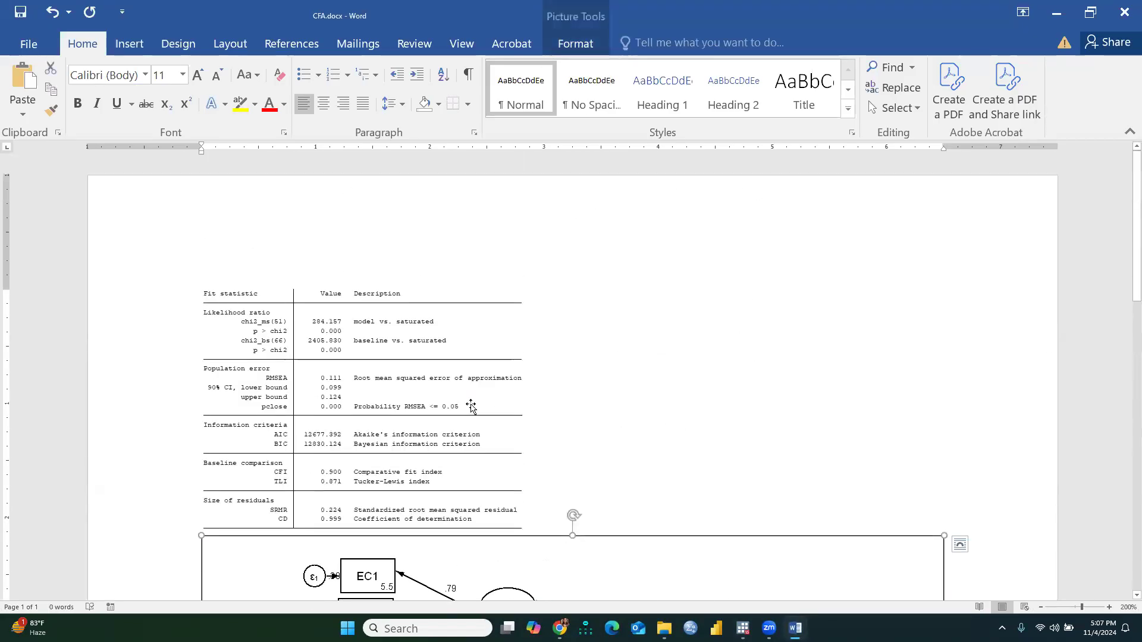
pyautogui.click(471, 406)
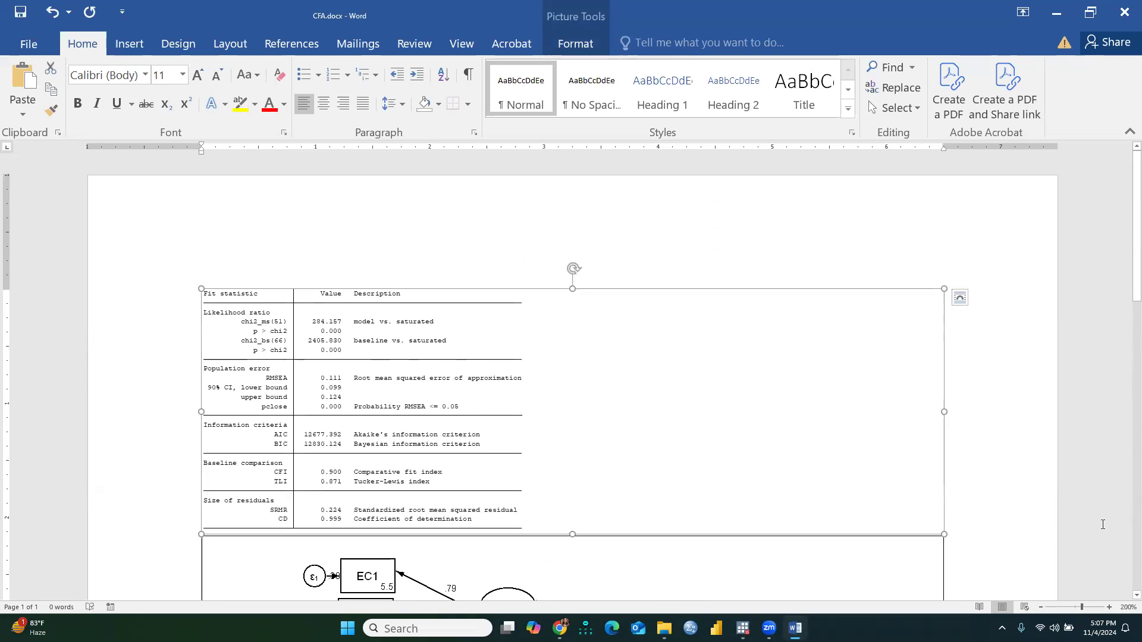
# Step: Add blank lines between the fit-statistics table and the CFA diagram
pyautogui.click(954, 525)
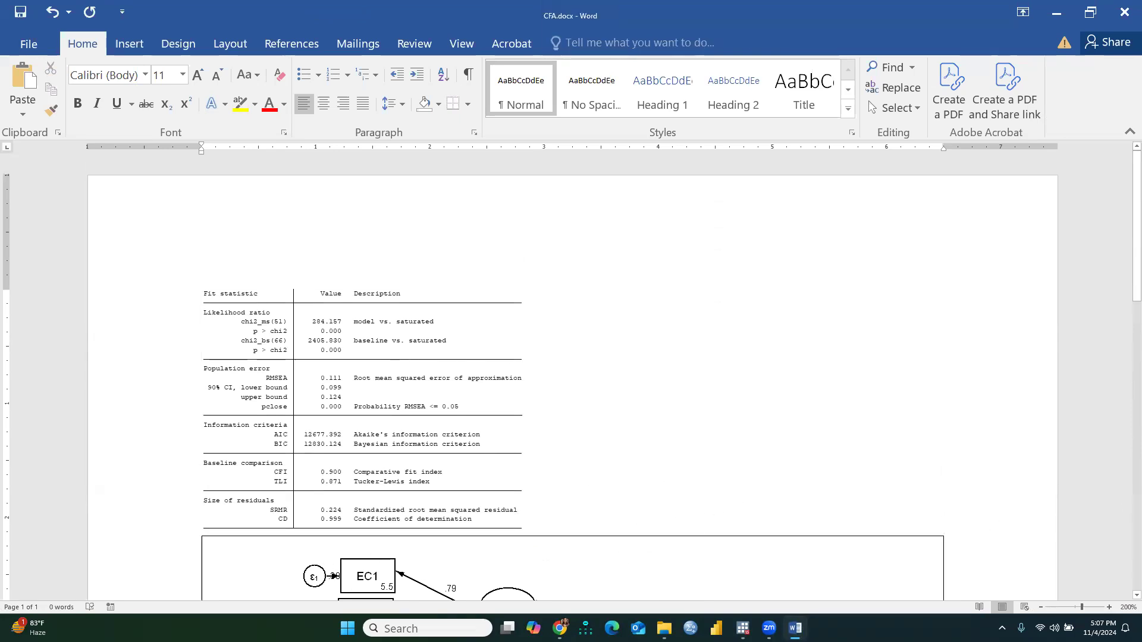
pyautogui.press('Return')
pyautogui.press('Return')
pyautogui.scroll(-5, 954, 476)
pyautogui.scroll(5, 955, 476)
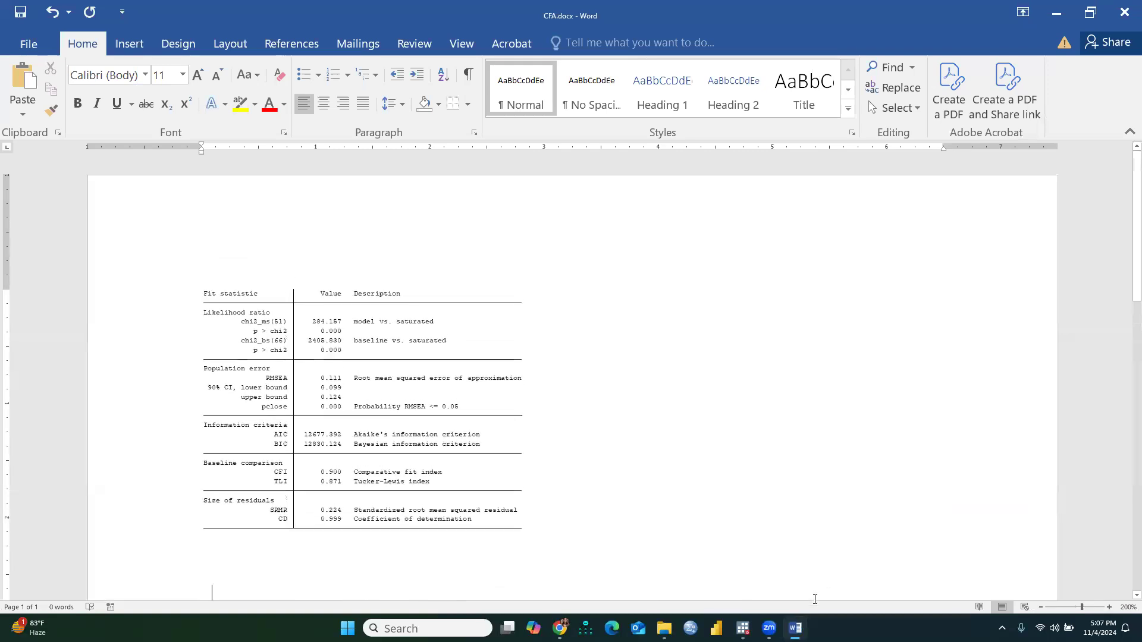